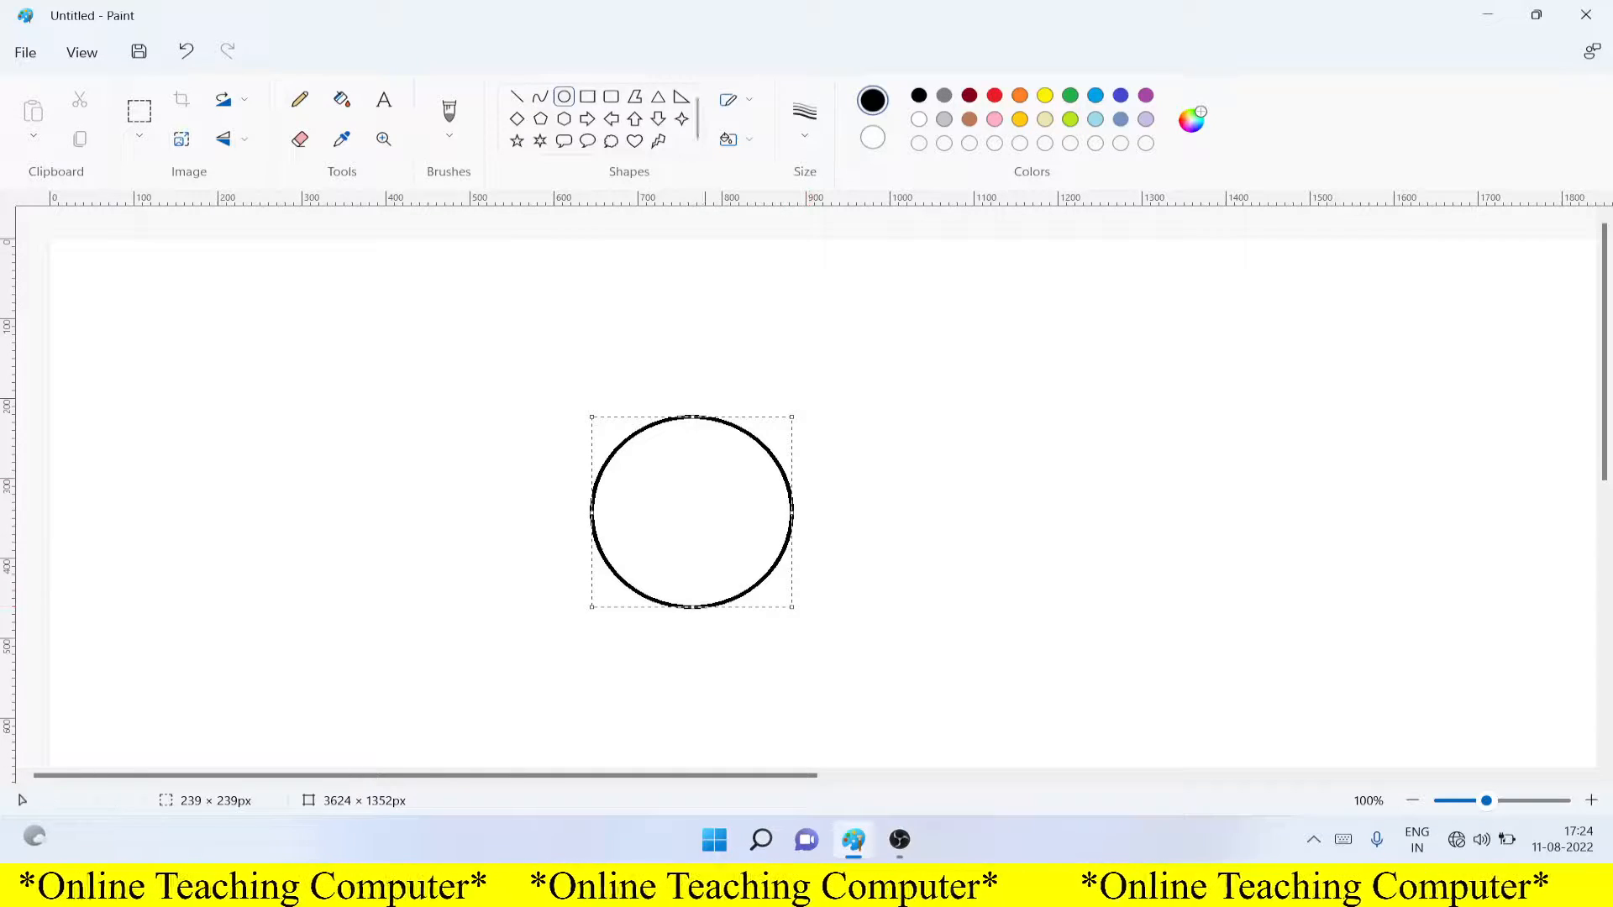
Deselect the large circle and draw a much smaller black-outlined circle above and to the left of it
{"action": "key", "text": "Escape"}
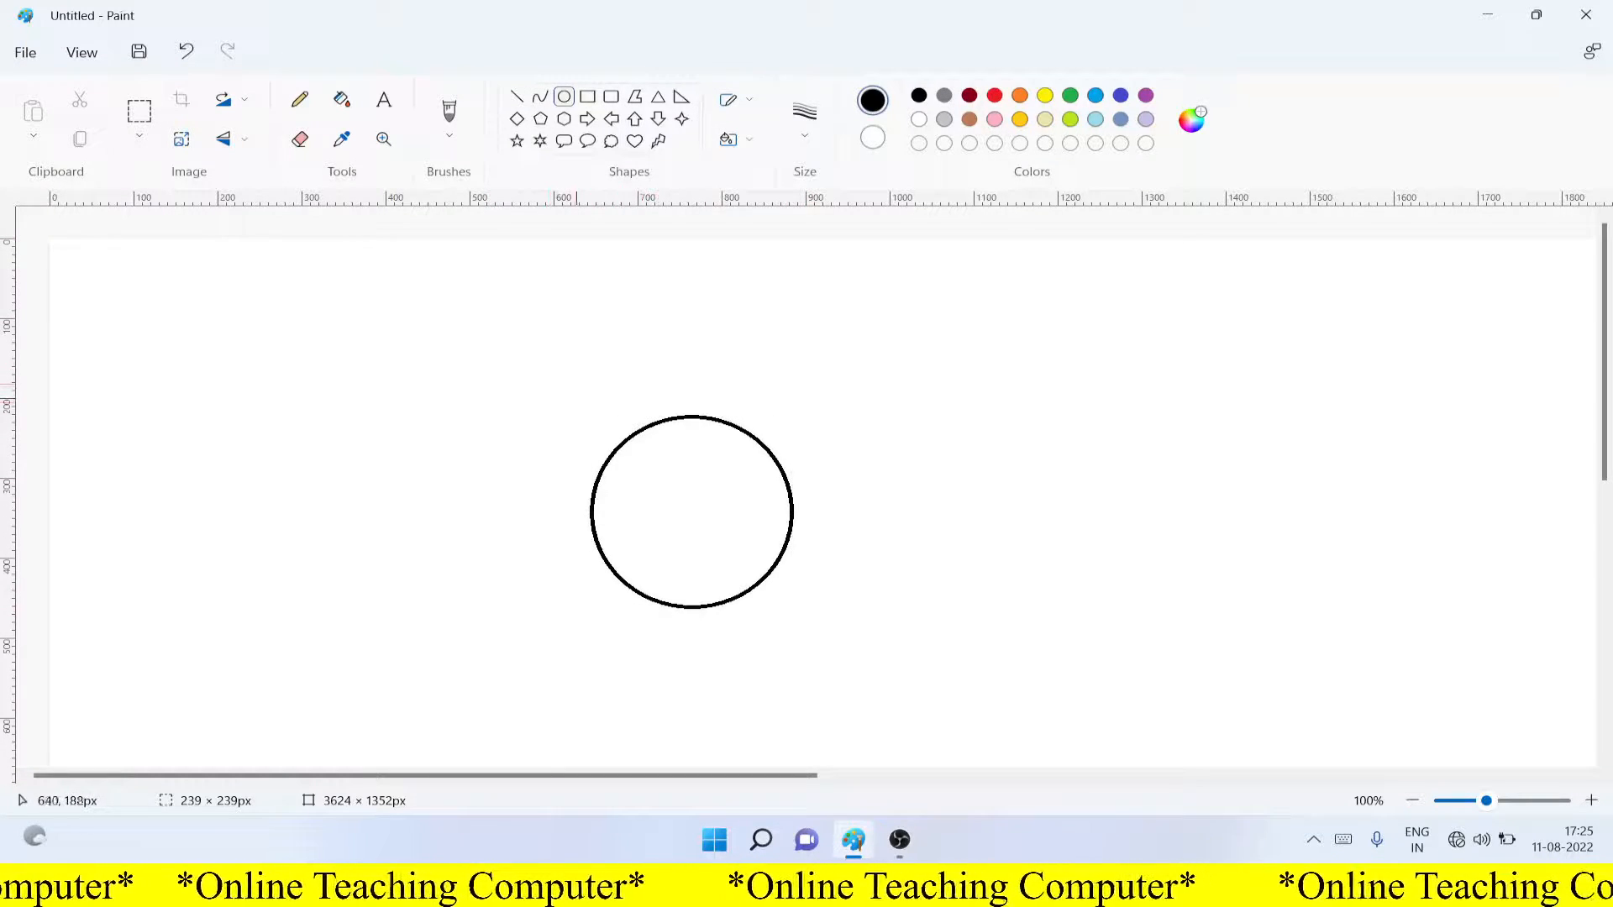
{"action": "left_click_drag", "start_coordinate": [637, 402], "coordinate": [477, 389]}
{"action": "left_click", "coordinate": [359, 417]}
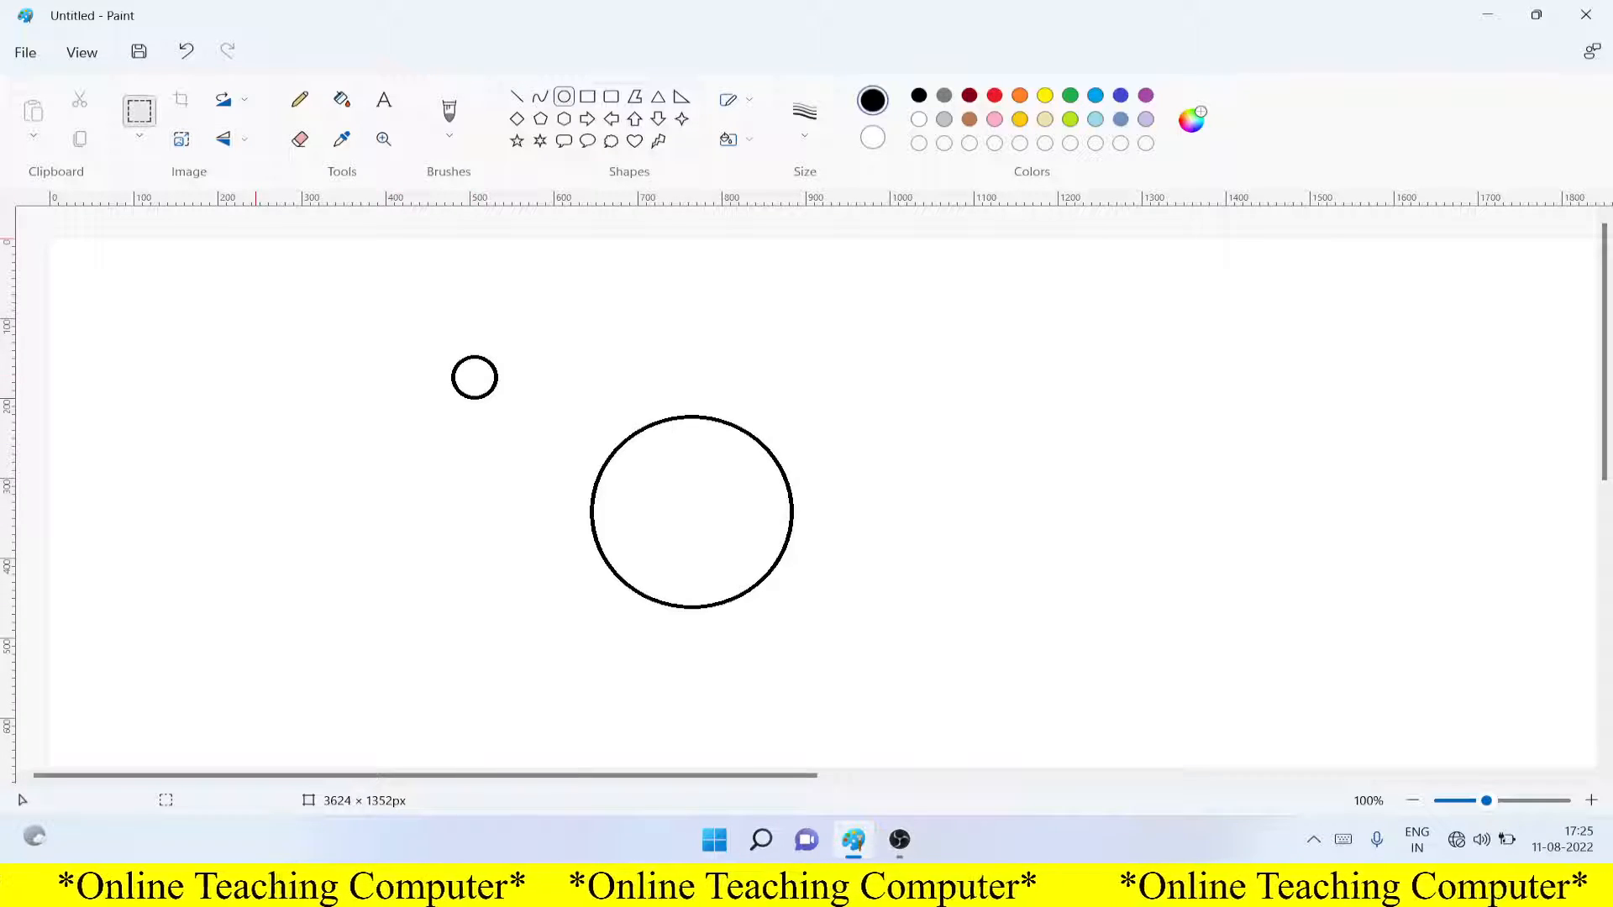
Copy the small circle and place a pasted copy at the top of the large circle's outline
{"action": "left_click", "coordinate": [138, 111]}
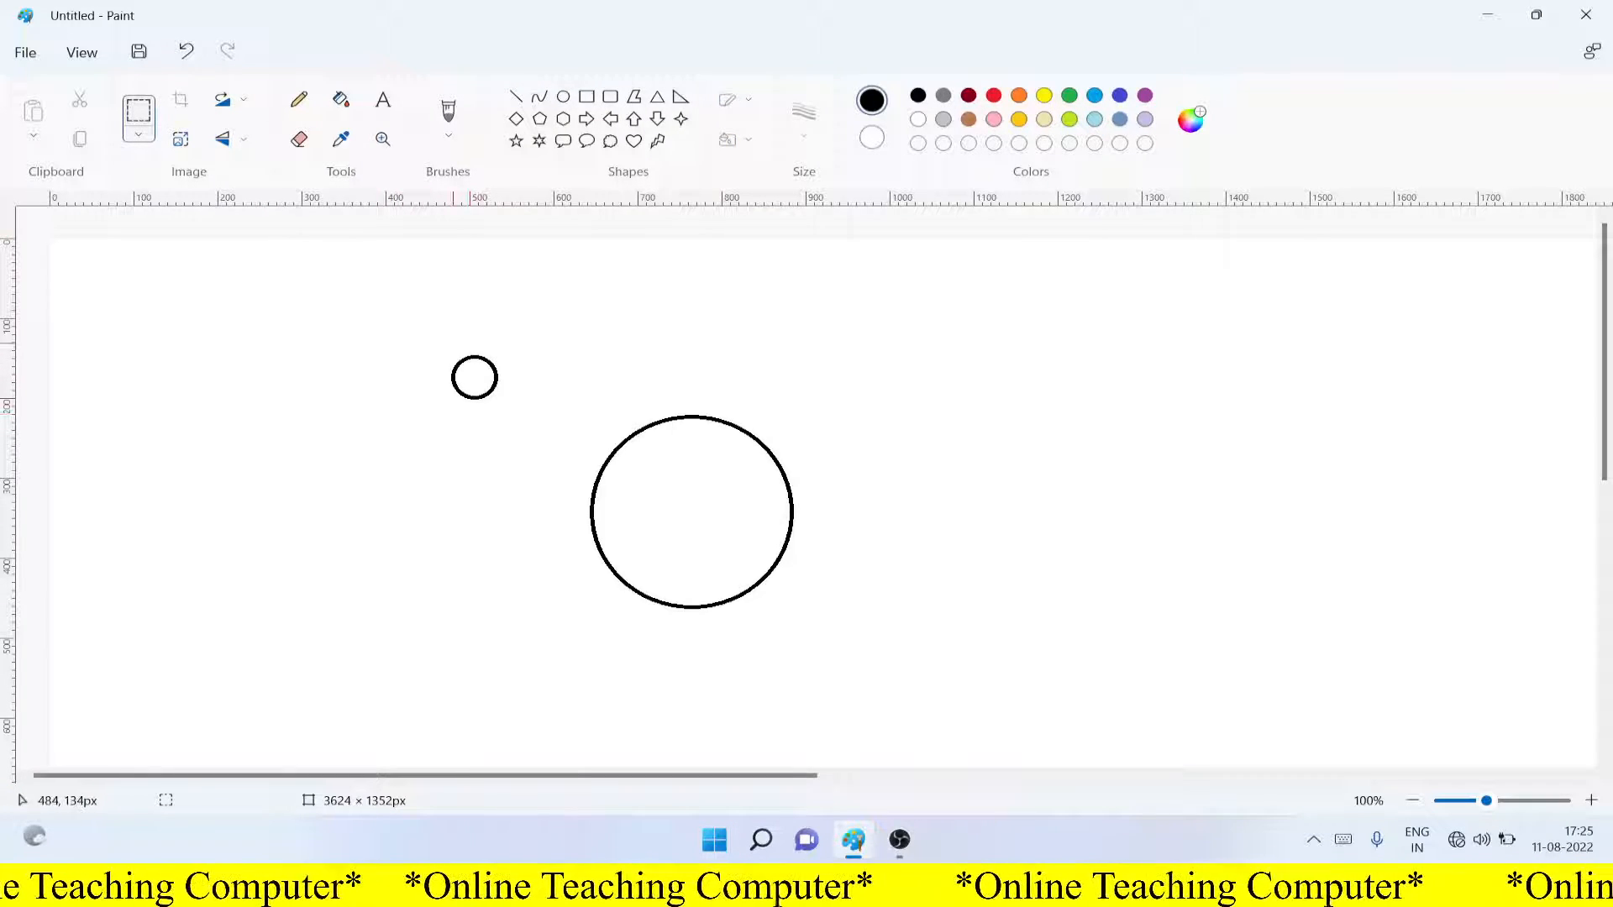
{"action": "left_click_drag", "start_coordinate": [432, 343], "coordinate": [523, 417]}
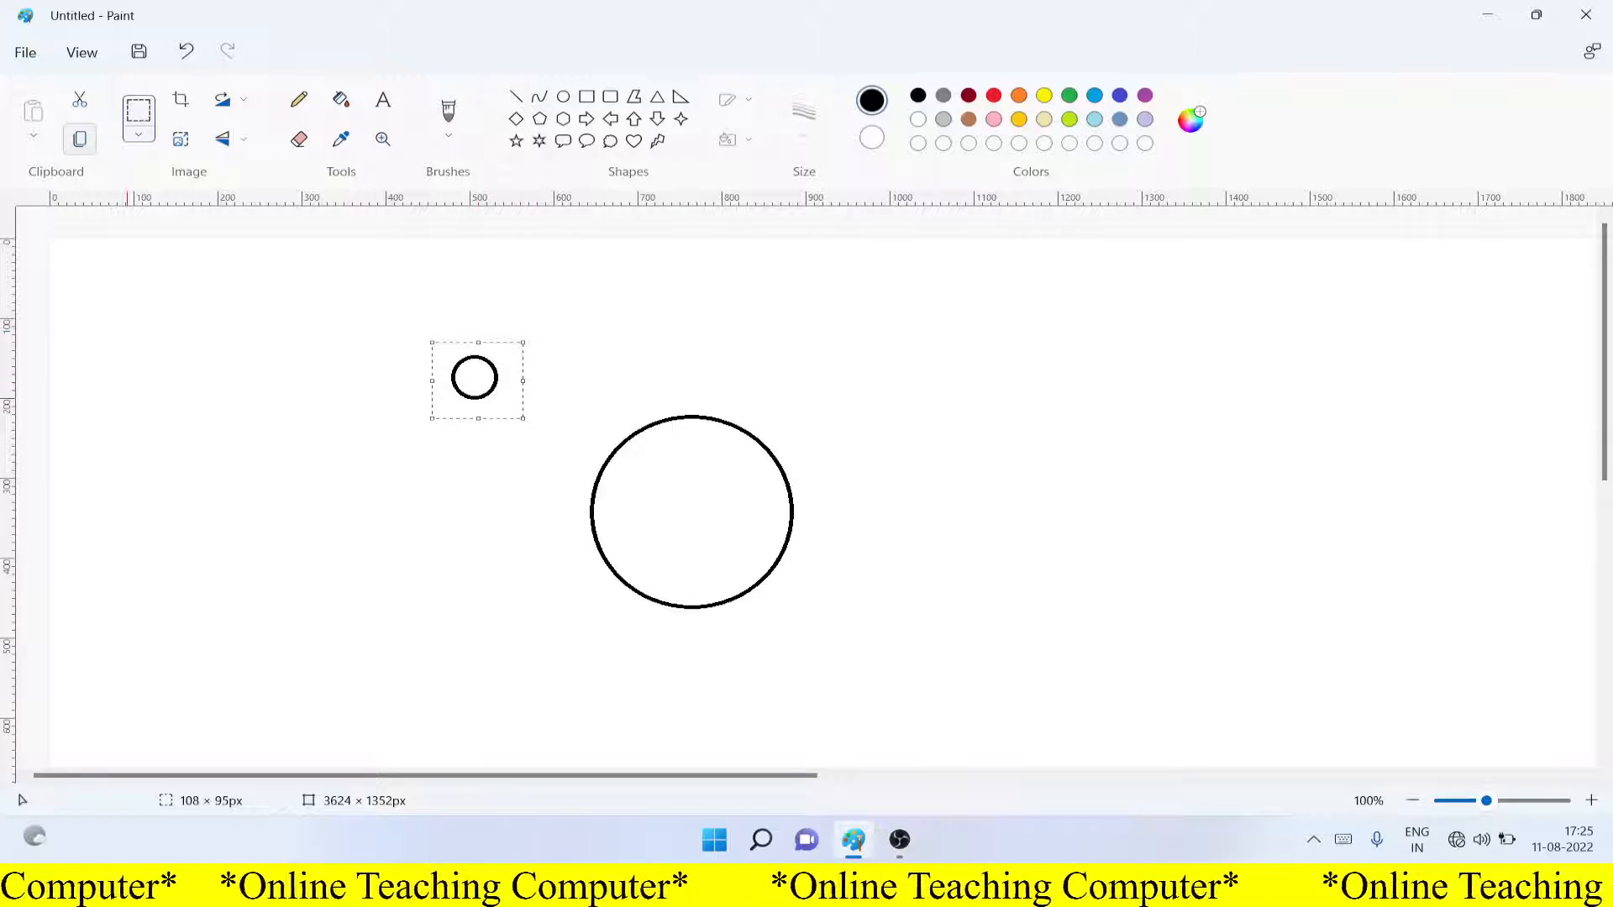
{"action": "left_click", "coordinate": [79, 139]}
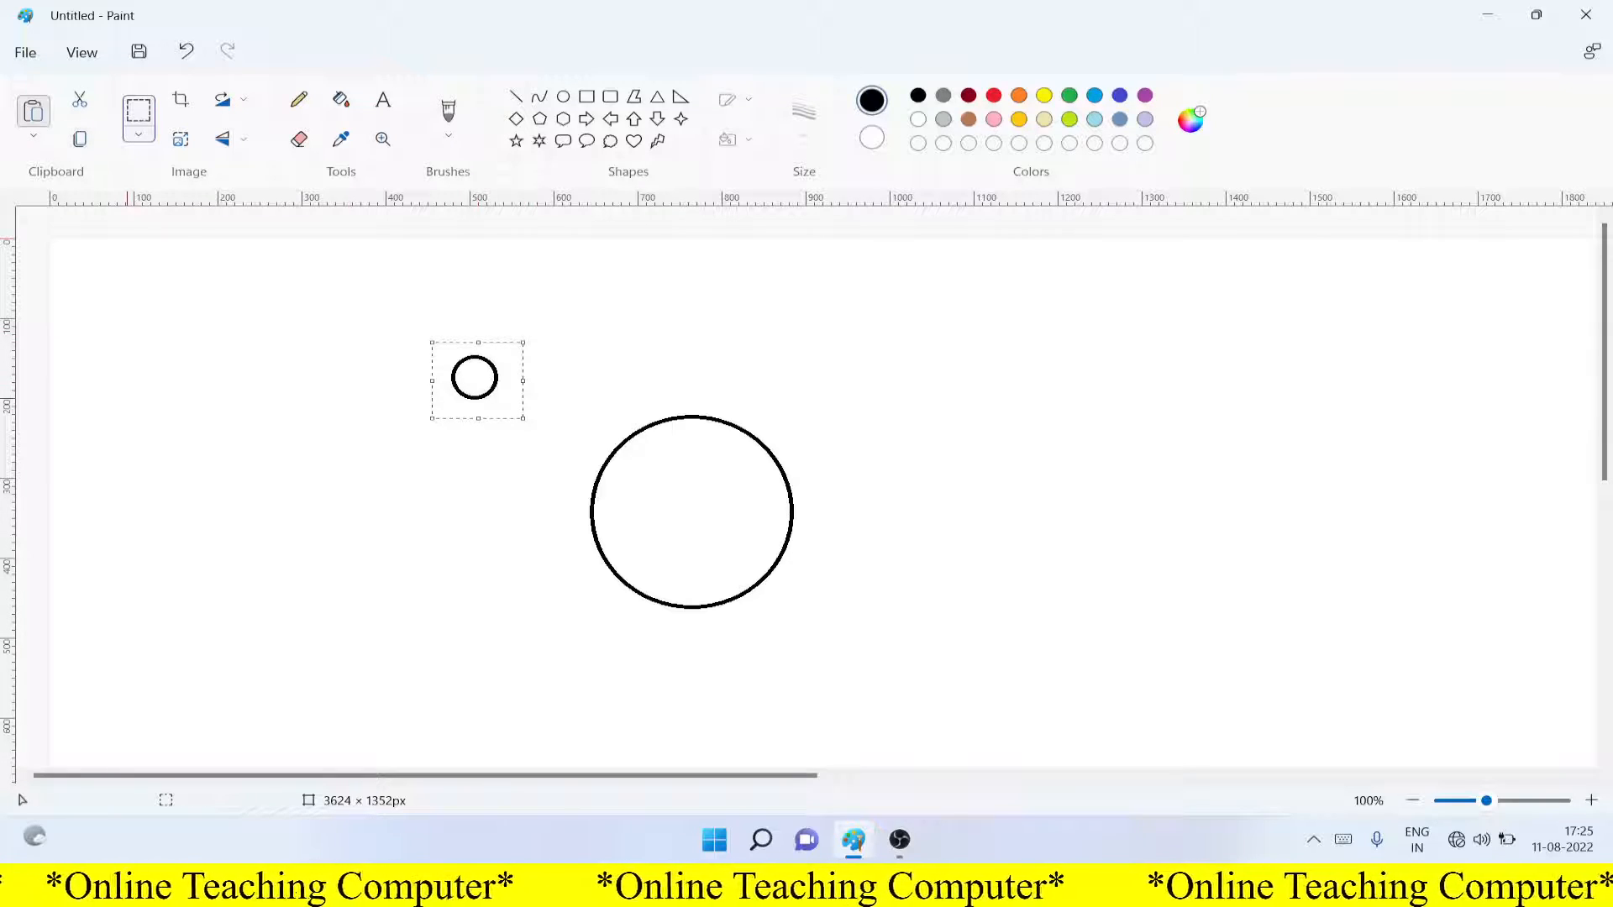
{"action": "left_click", "coordinate": [33, 111]}
{"action": "key", "text": "Delete"}
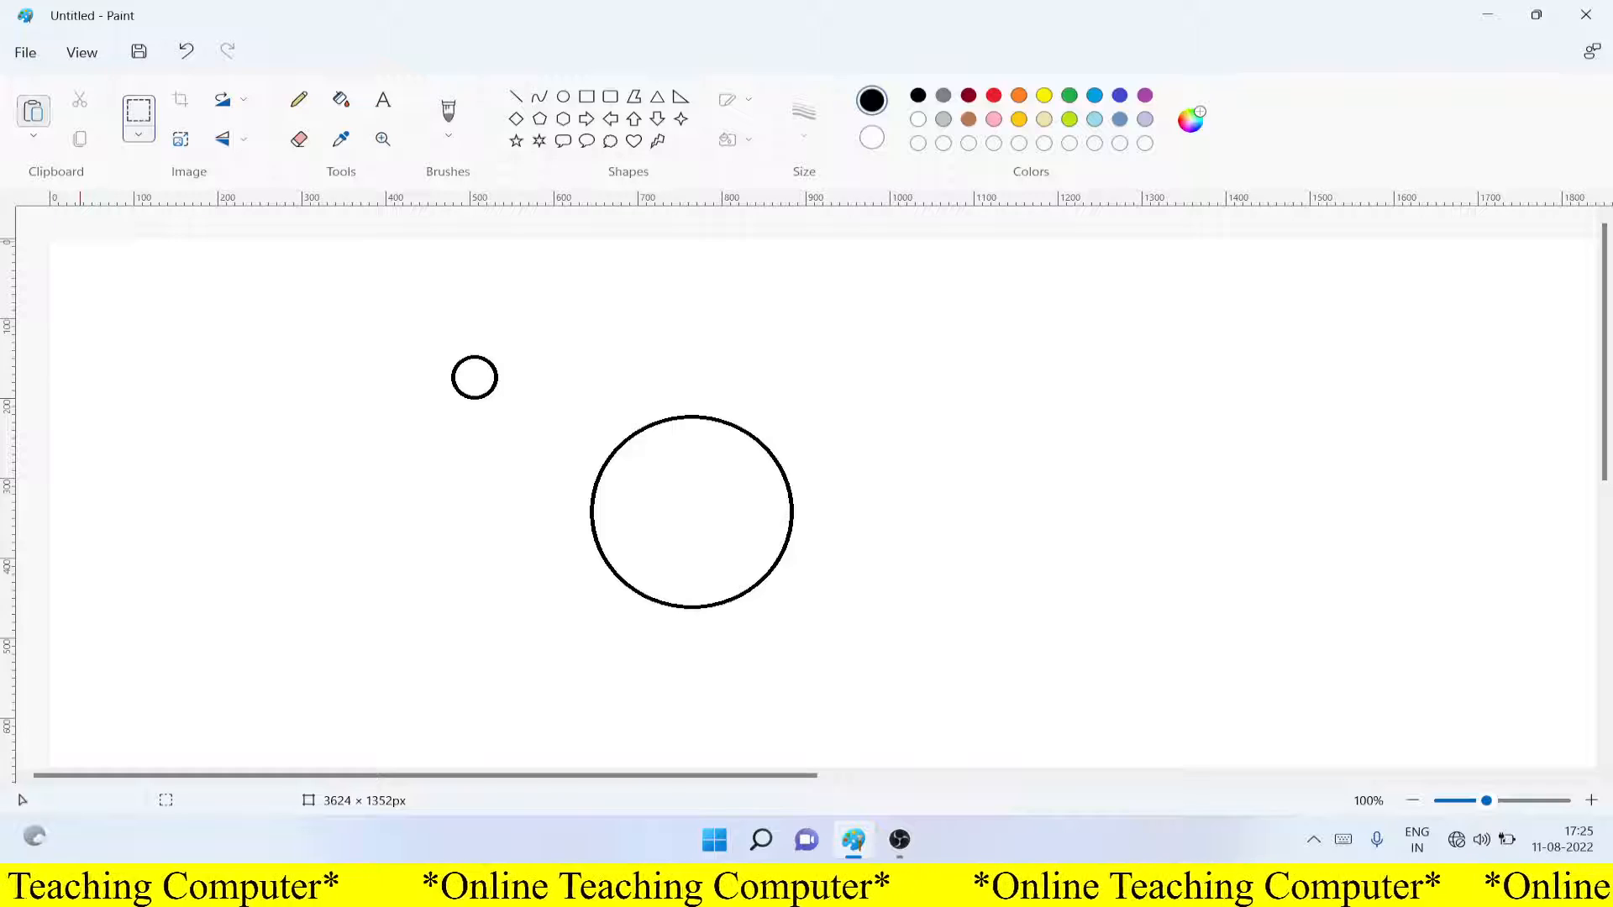
{"action": "left_click", "coordinate": [32, 111]}
{"action": "mouse_move", "coordinate": [107, 303]}
{"action": "left_mouse_down"}
{"action": "mouse_move", "coordinate": [760, 442]}
{"action": "mouse_move", "coordinate": [708, 448]}
{"action": "left_mouse_up"}
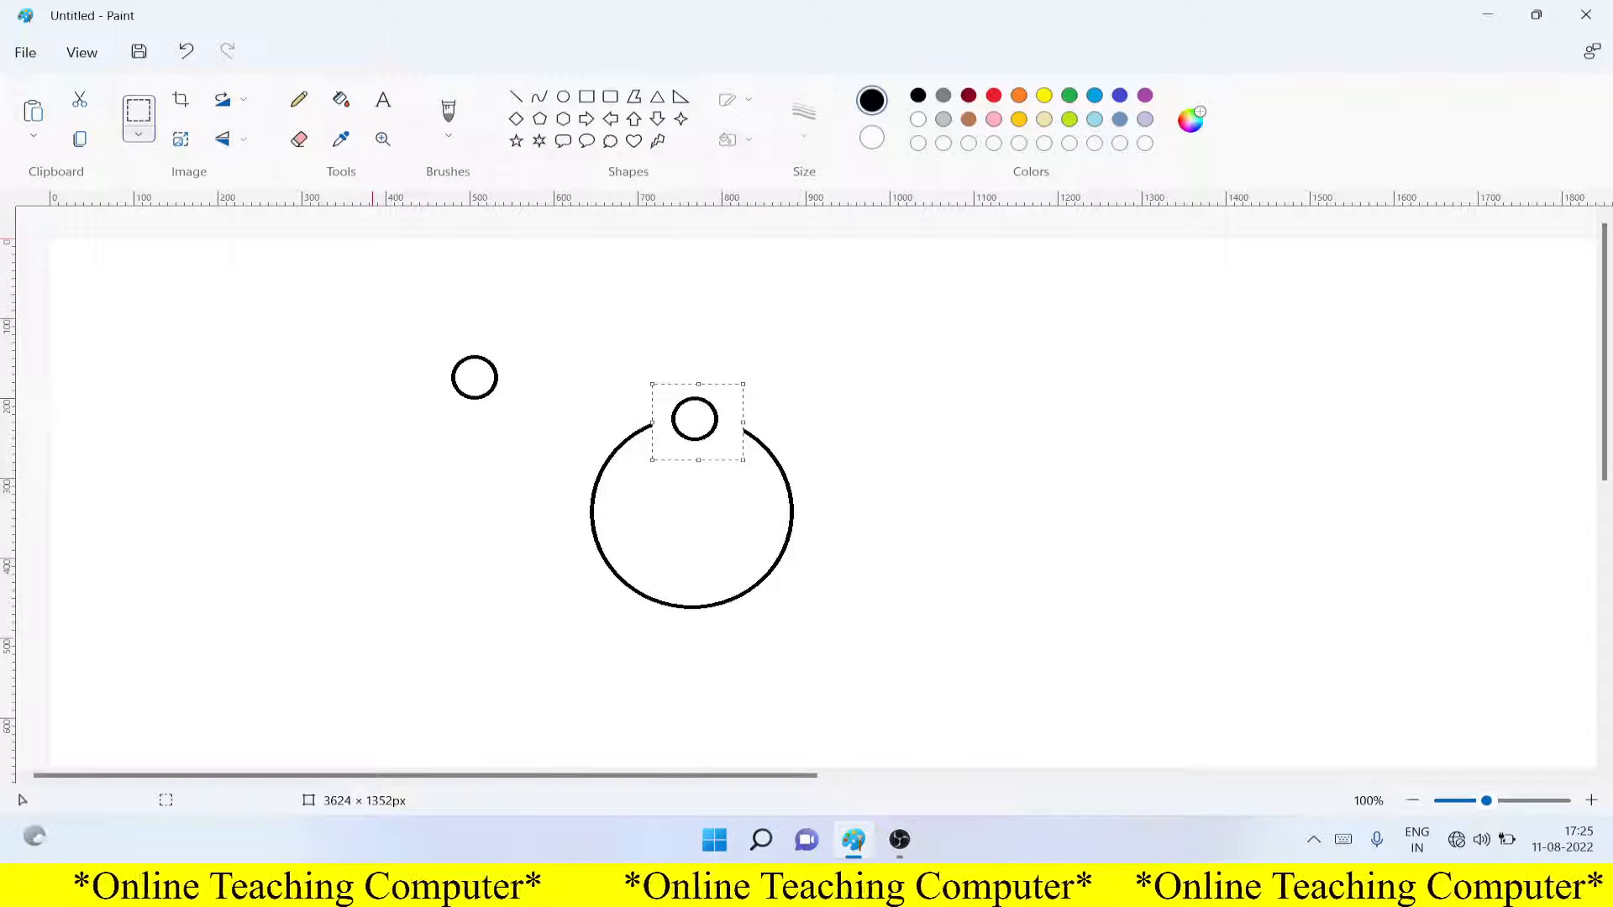
Turn on transparent selection and settle the pasted small circle over the top of the large circle's outline
{"action": "left_click", "coordinate": [139, 134]}
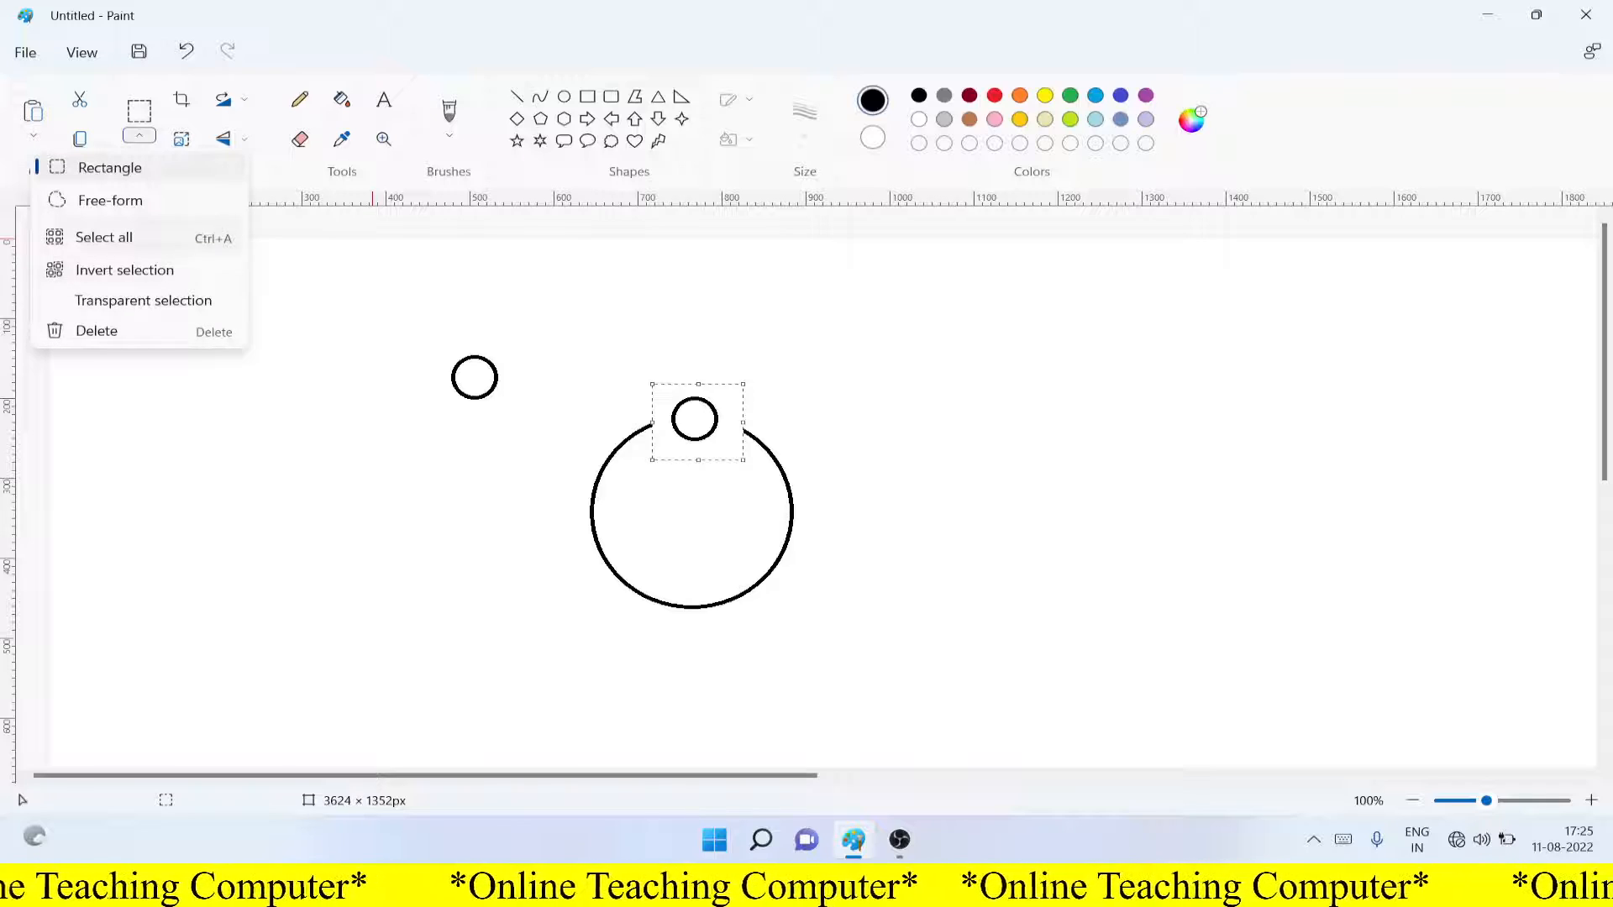
{"action": "left_click", "coordinate": [143, 299]}
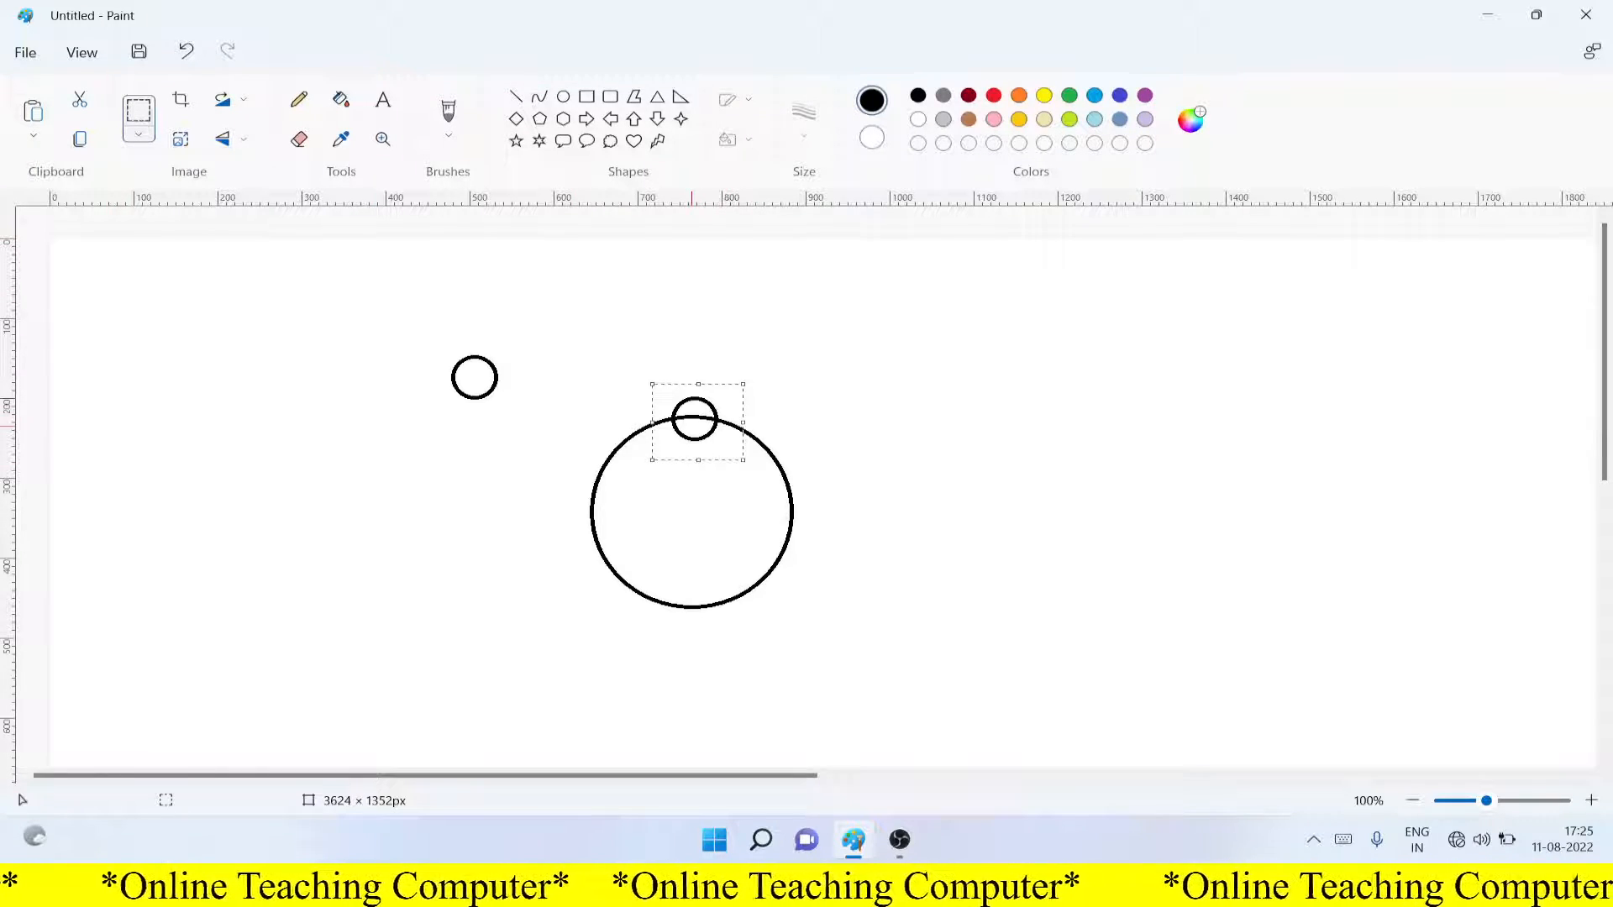
{"action": "key", "text": "Escape"}
{"action": "key", "text": "ctrl+z"}
{"action": "key", "text": "ctrl+z"}
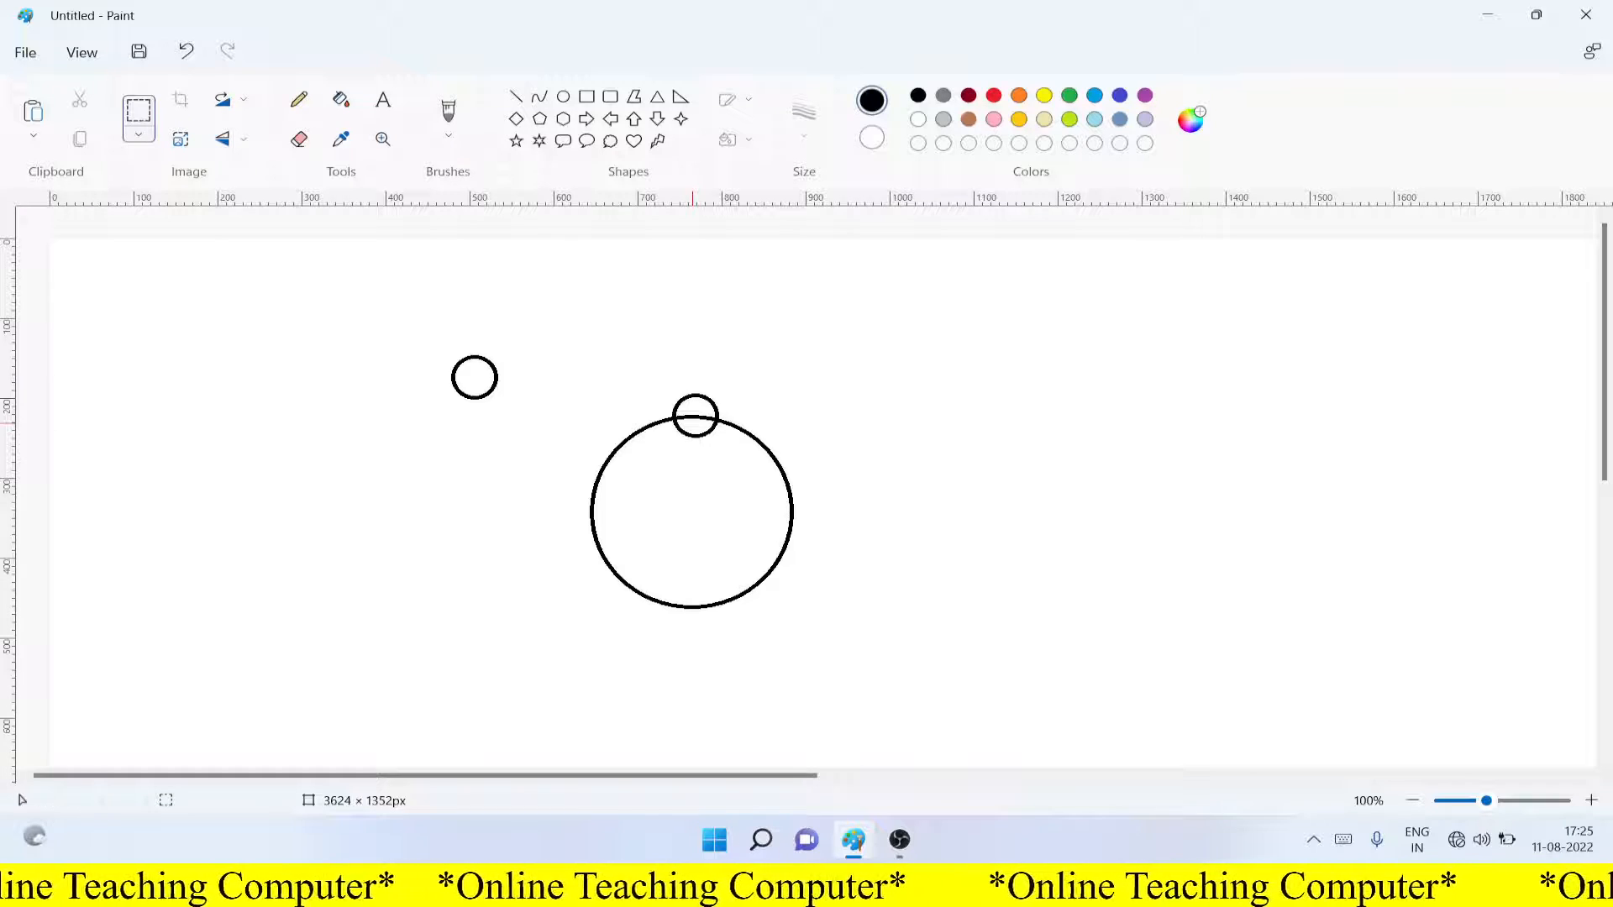
Paste four more small circles edge to edge clockwise from the top one, down the right side of the large circle
{"action": "key", "text": "ctrl+v"}
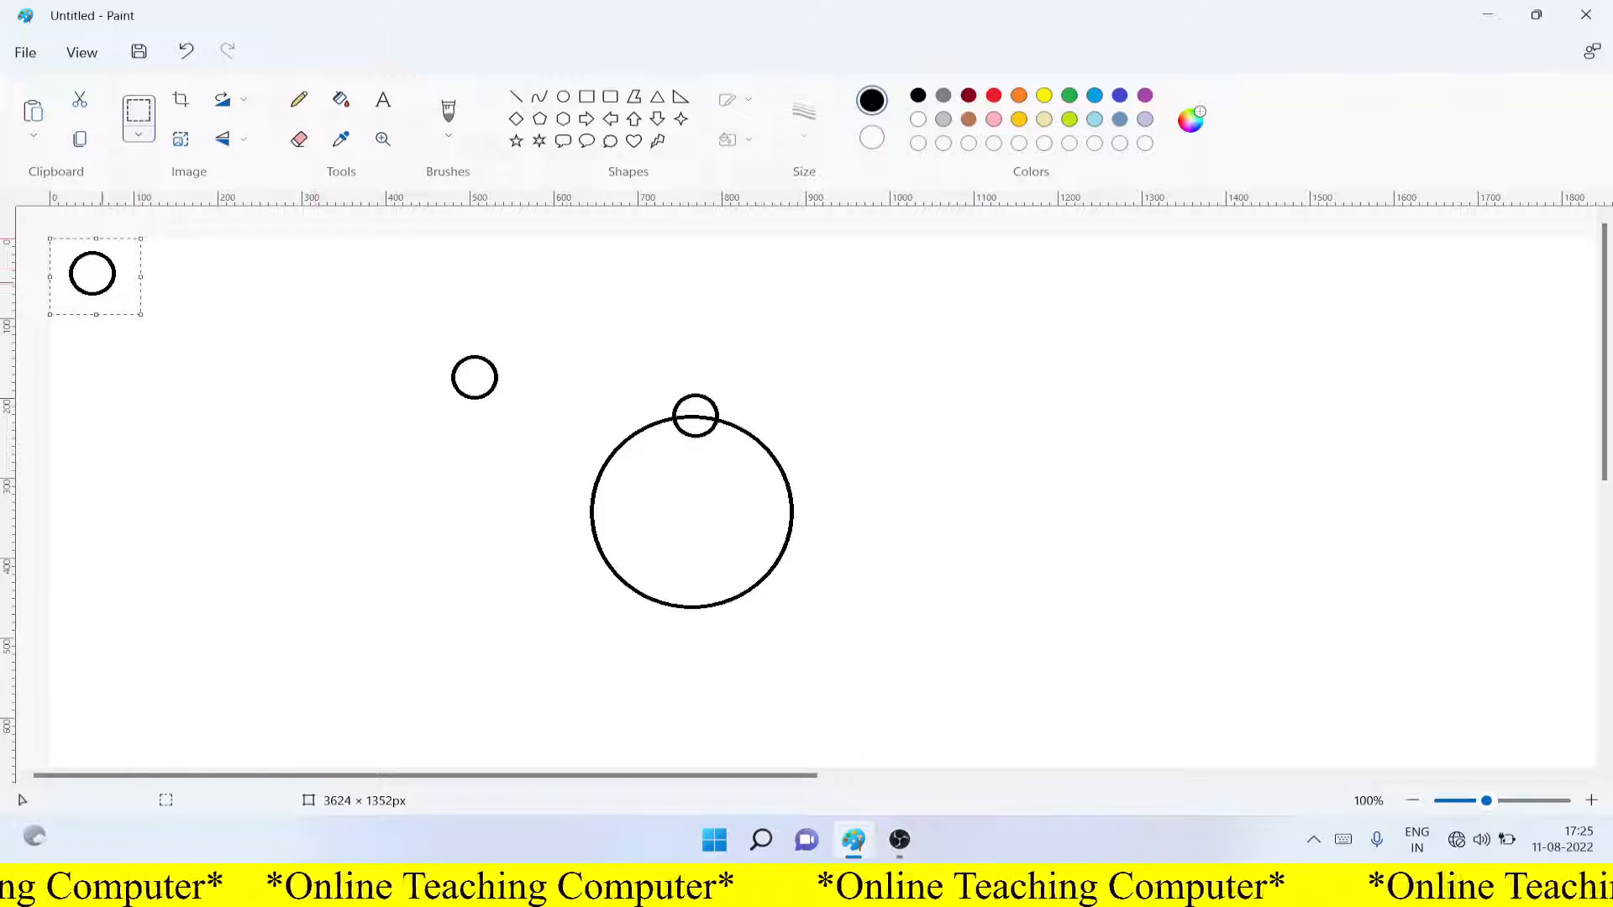
{"action": "left_click_drag", "start_coordinate": [89, 286], "coordinate": [738, 455]}
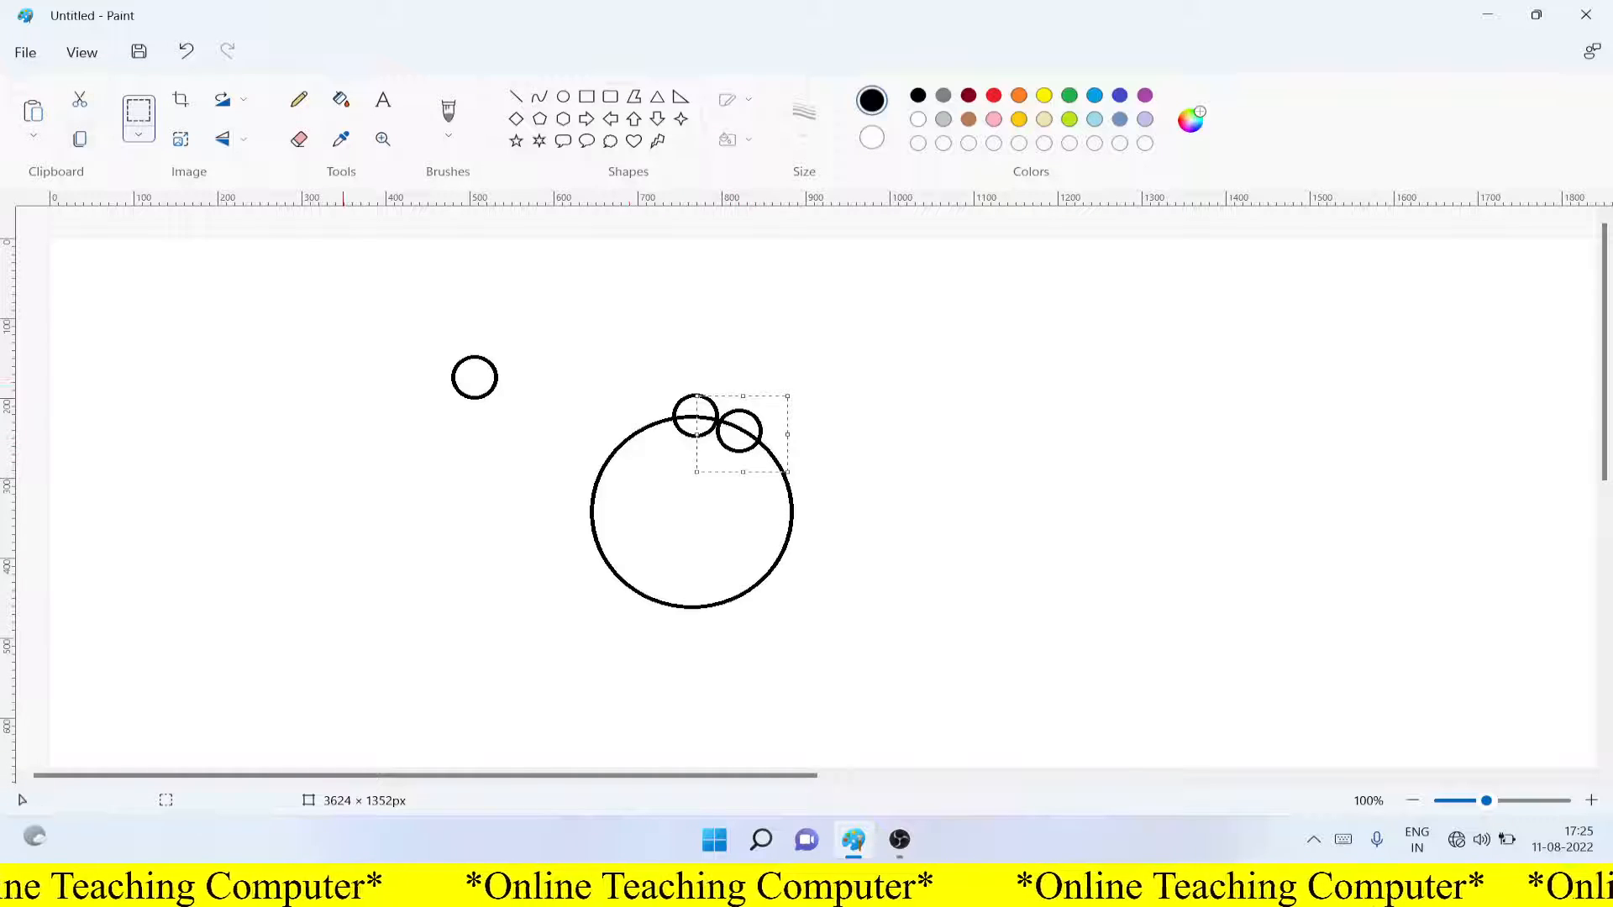
{"action": "left_click", "coordinate": [33, 110]}
{"action": "left_click_drag", "start_coordinate": [102, 278], "coordinate": [782, 464]}
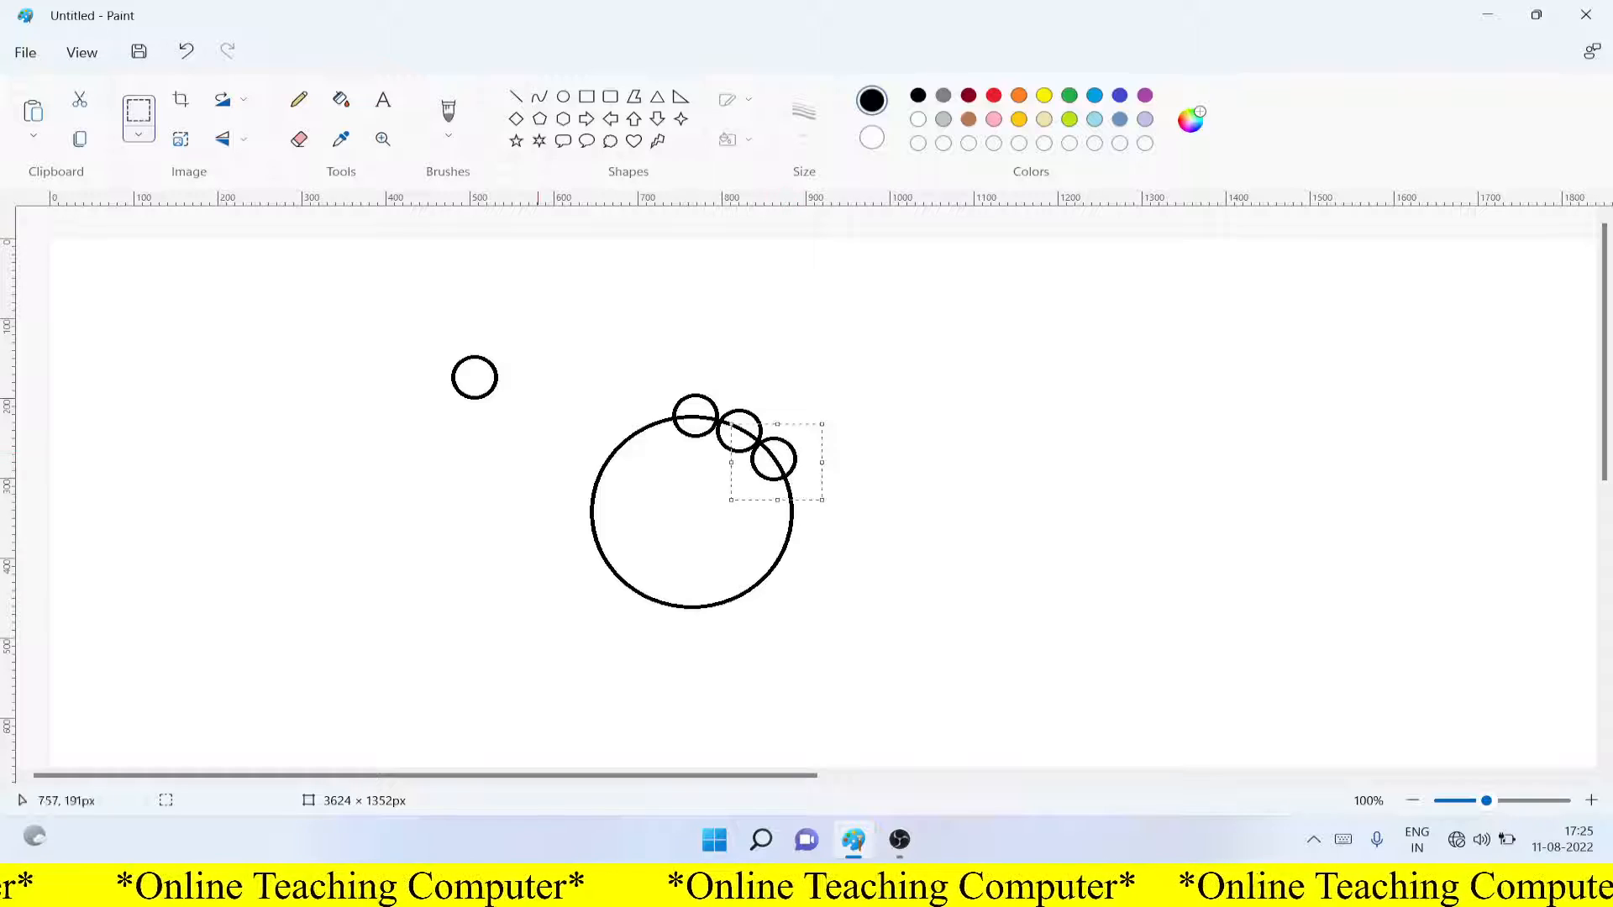
{"action": "left_click", "coordinate": [33, 110]}
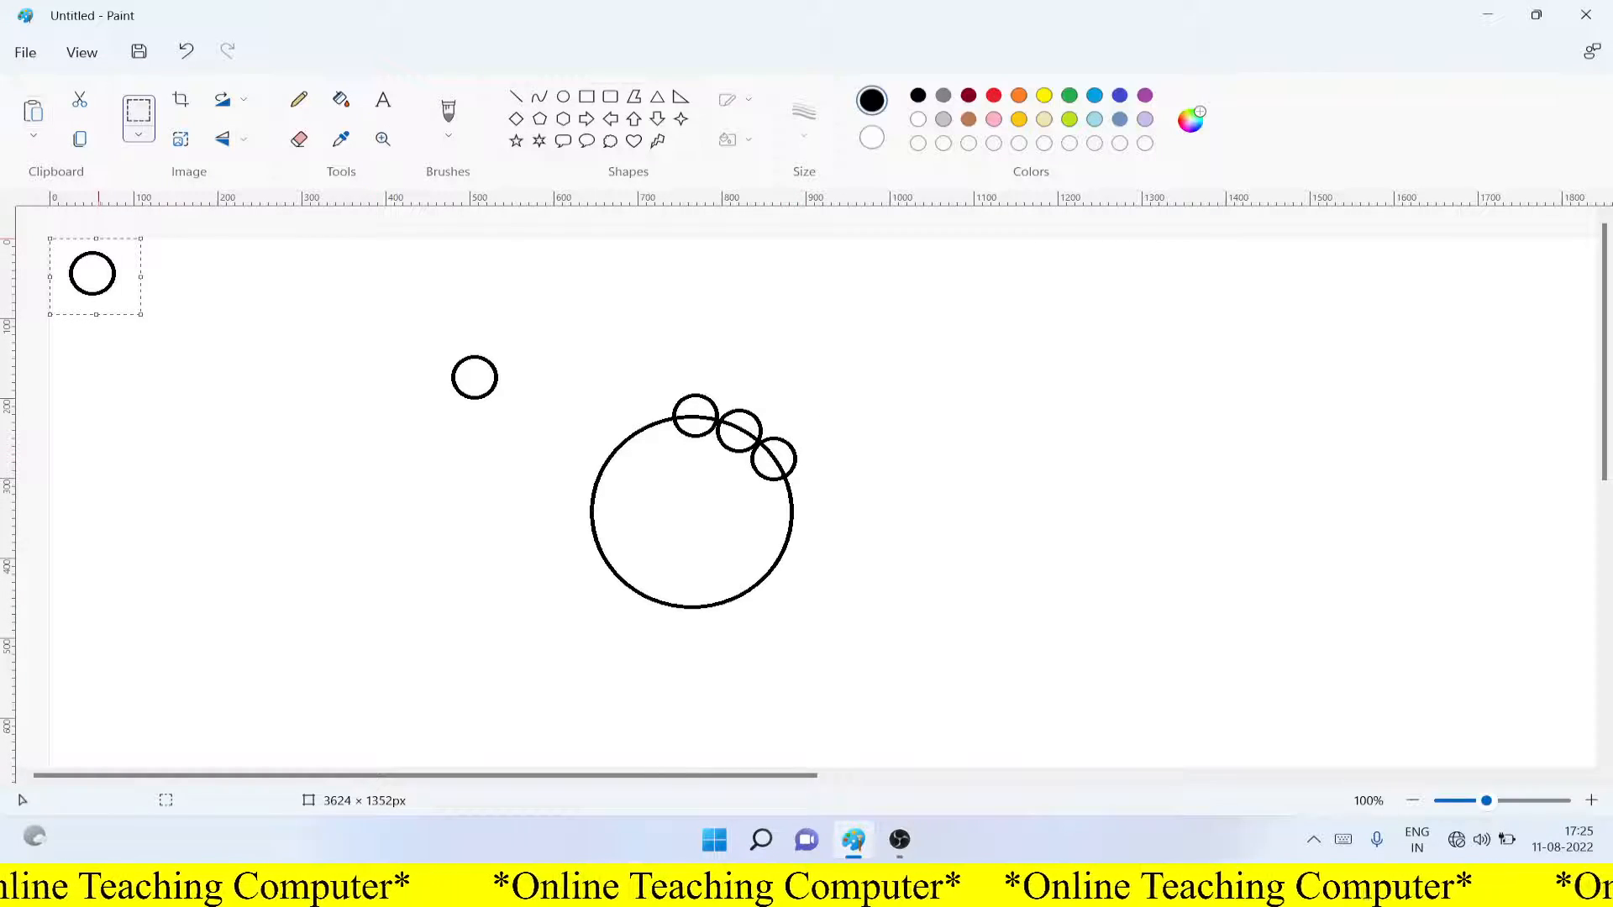
{"action": "left_click_drag", "start_coordinate": [101, 288], "coordinate": [803, 516]}
{"action": "left_click", "coordinate": [32, 110]}
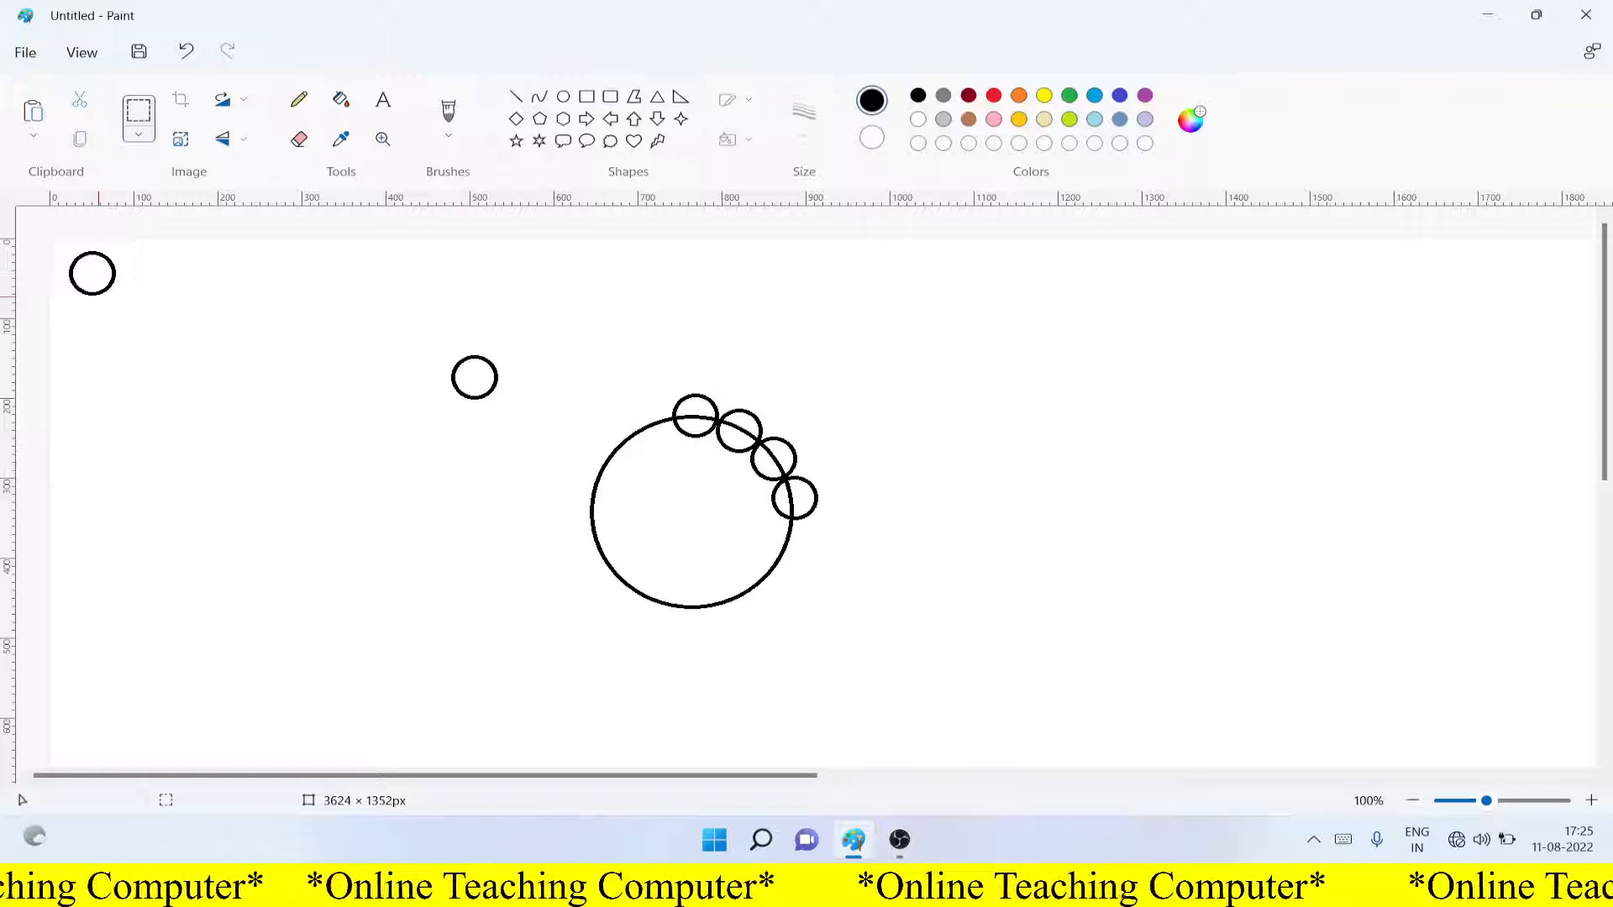
{"action": "left_click_drag", "start_coordinate": [98, 294], "coordinate": [796, 560]}
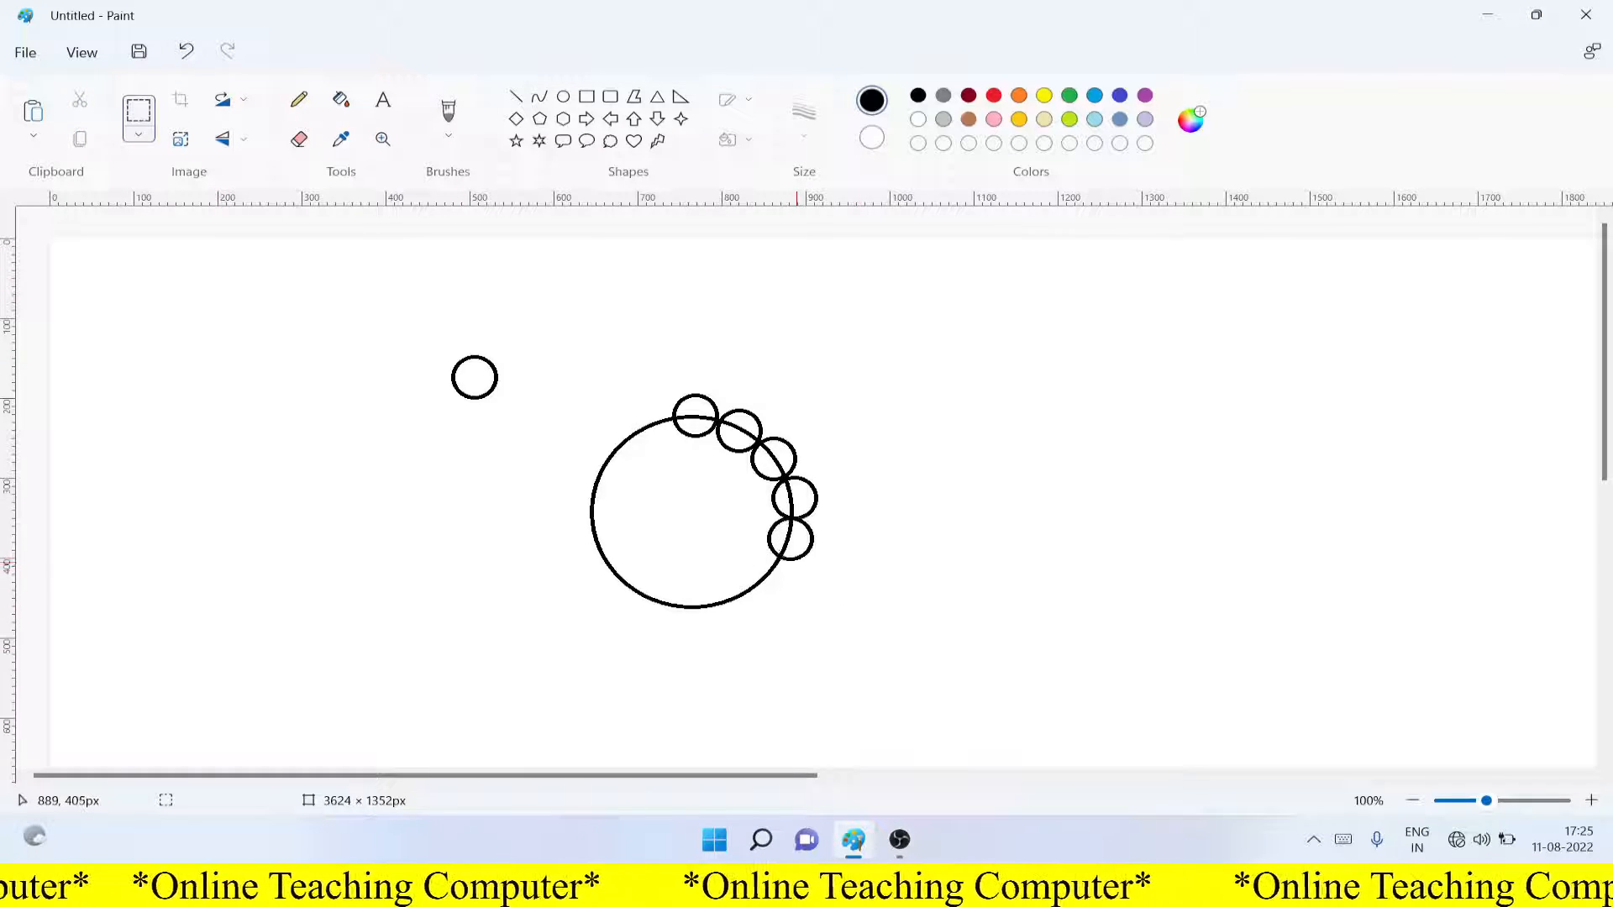
Paste four more small circles edge to edge along the large circle's outline, from the lower right to just past the bottom
{"action": "left_click", "coordinate": [33, 110]}
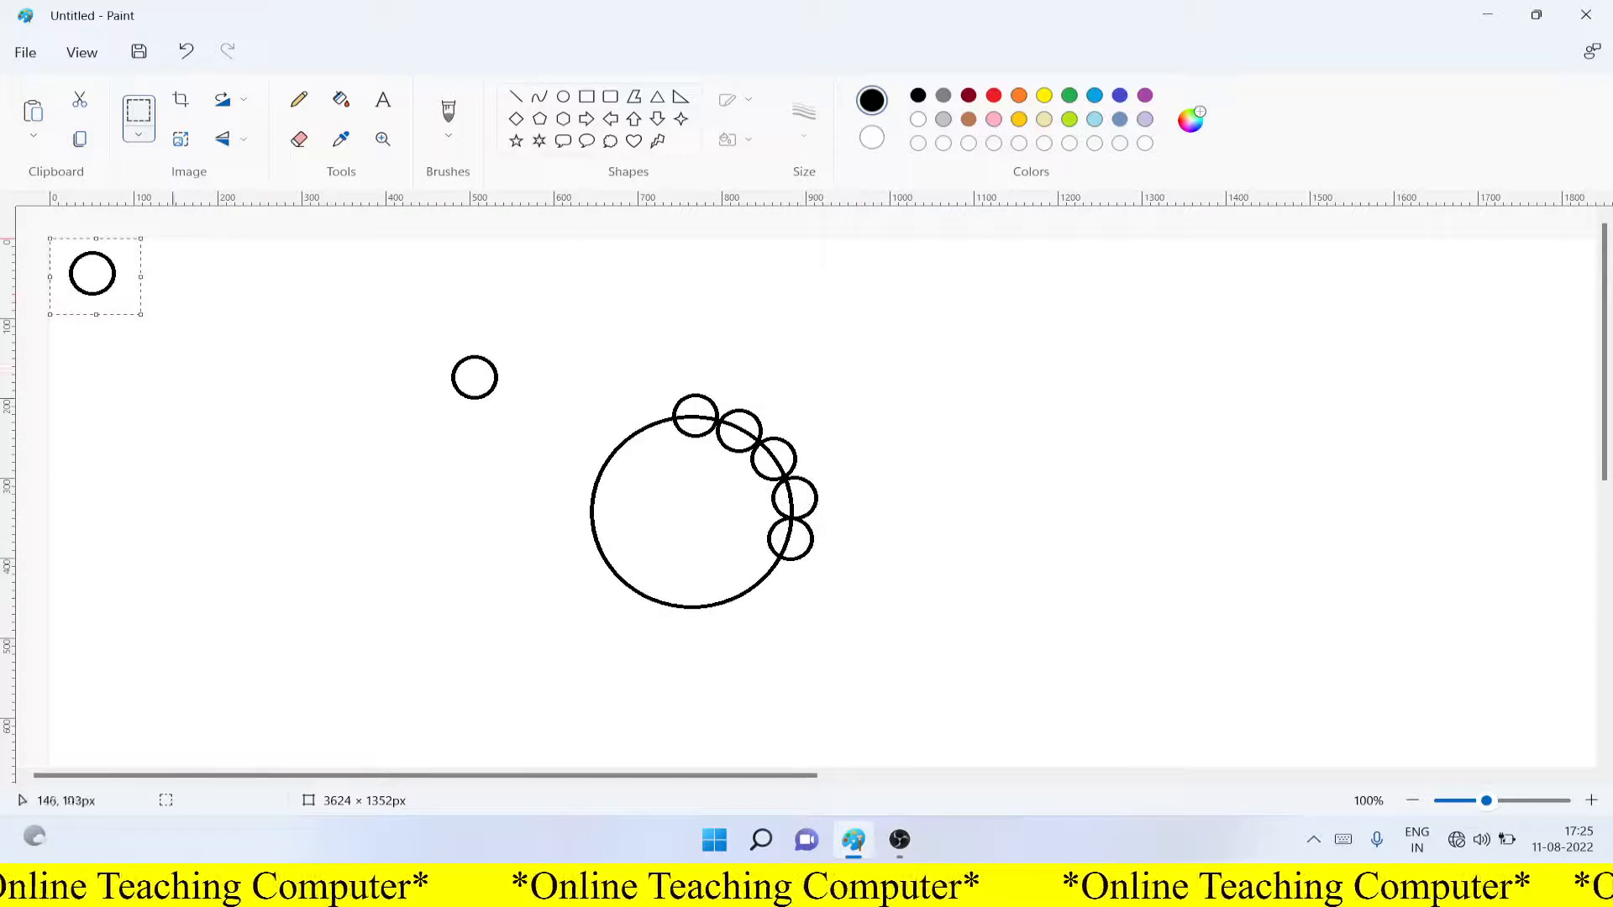
{"action": "left_click_drag", "start_coordinate": [84, 295], "coordinate": [760, 596]}
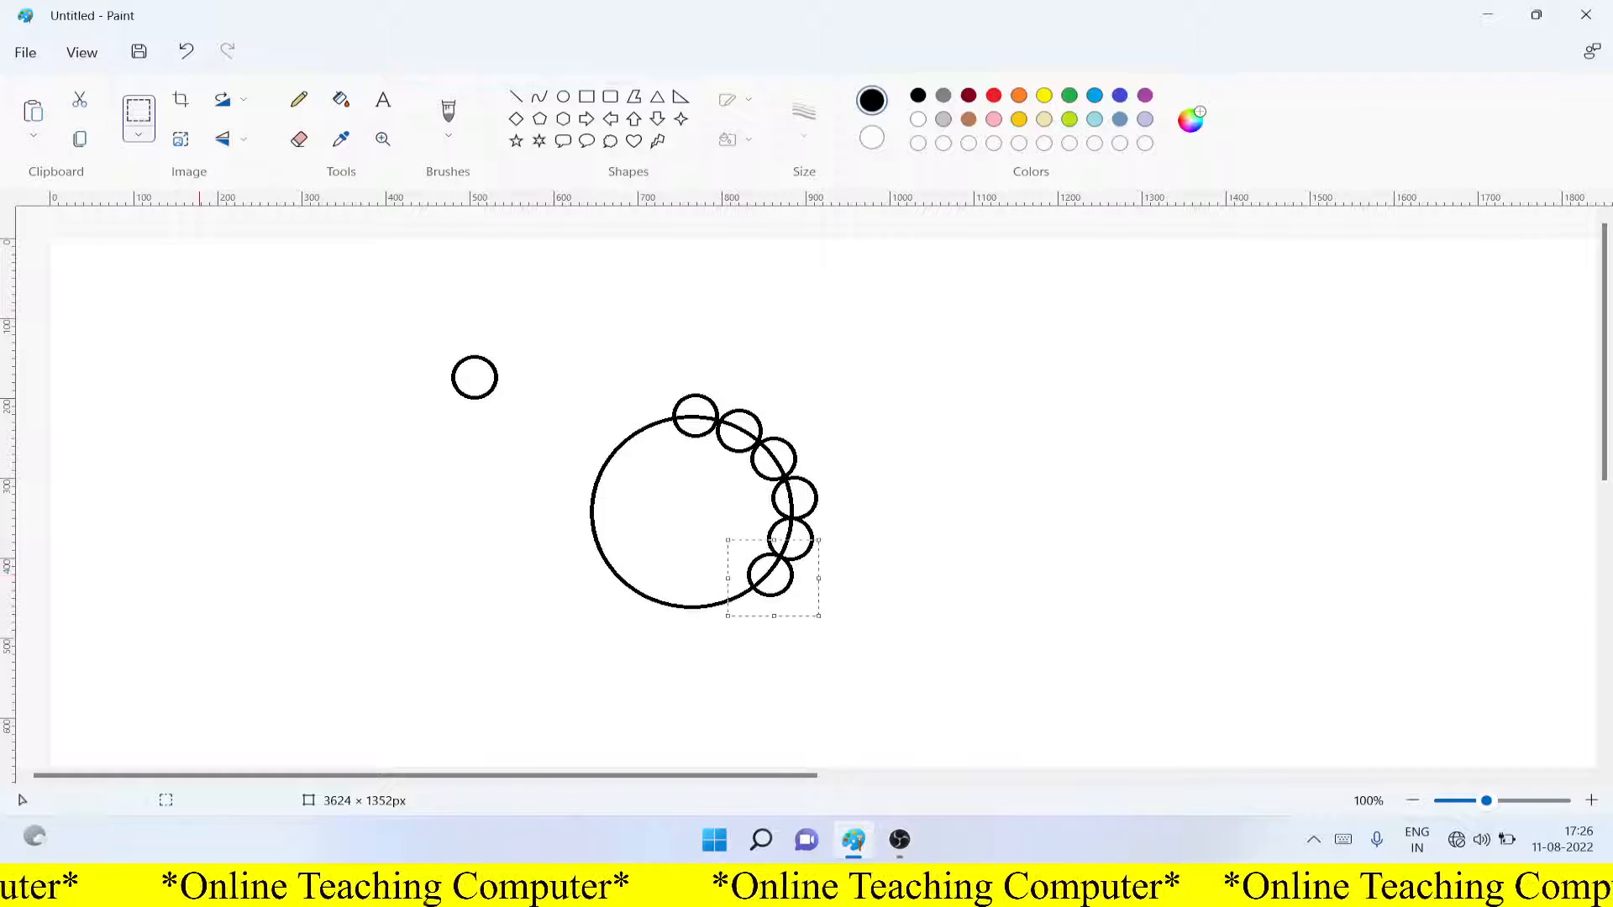
{"action": "left_click", "coordinate": [33, 110]}
{"action": "left_click_drag", "start_coordinate": [98, 297], "coordinate": [740, 626]}
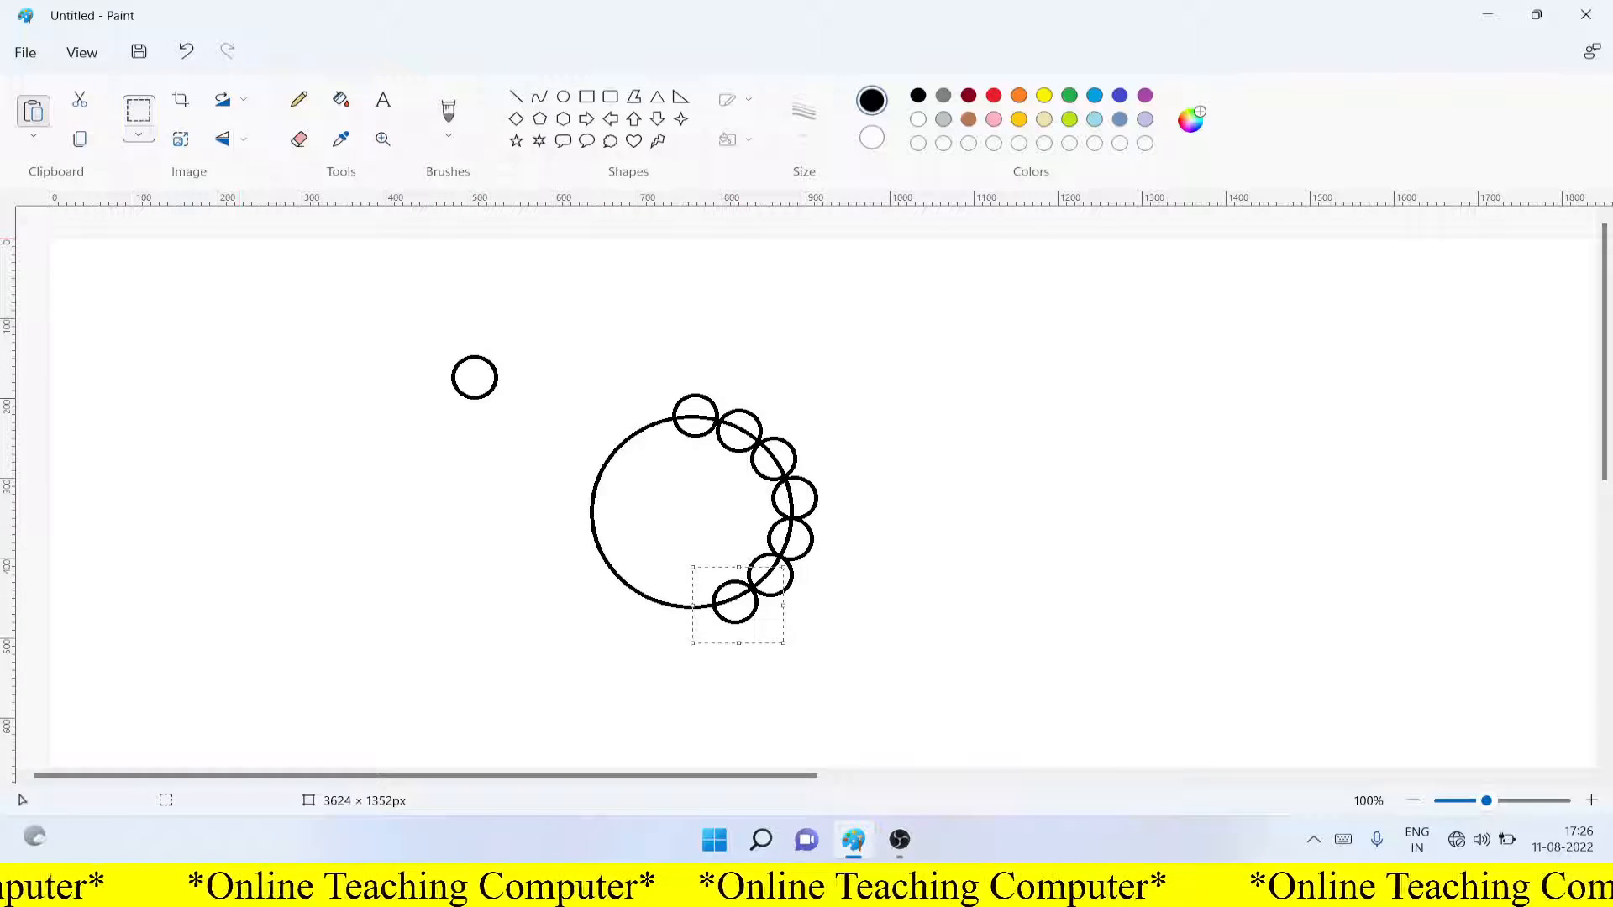
{"action": "left_click", "coordinate": [33, 110]}
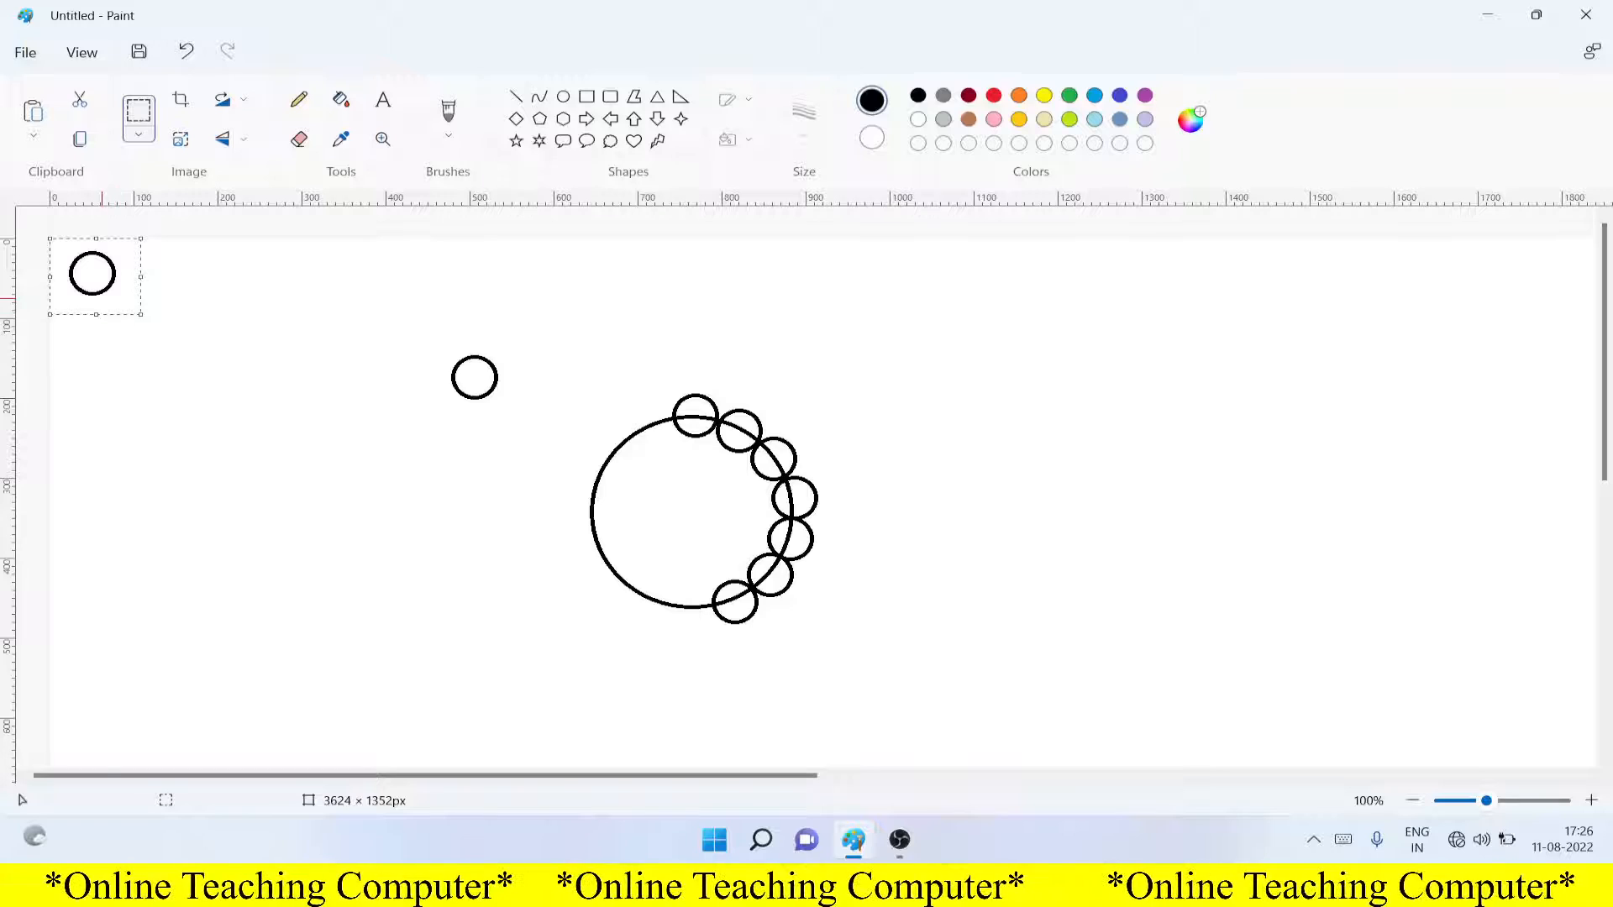
{"action": "left_click_drag", "start_coordinate": [102, 309], "coordinate": [699, 653]}
{"action": "left_click", "coordinate": [32, 110]}
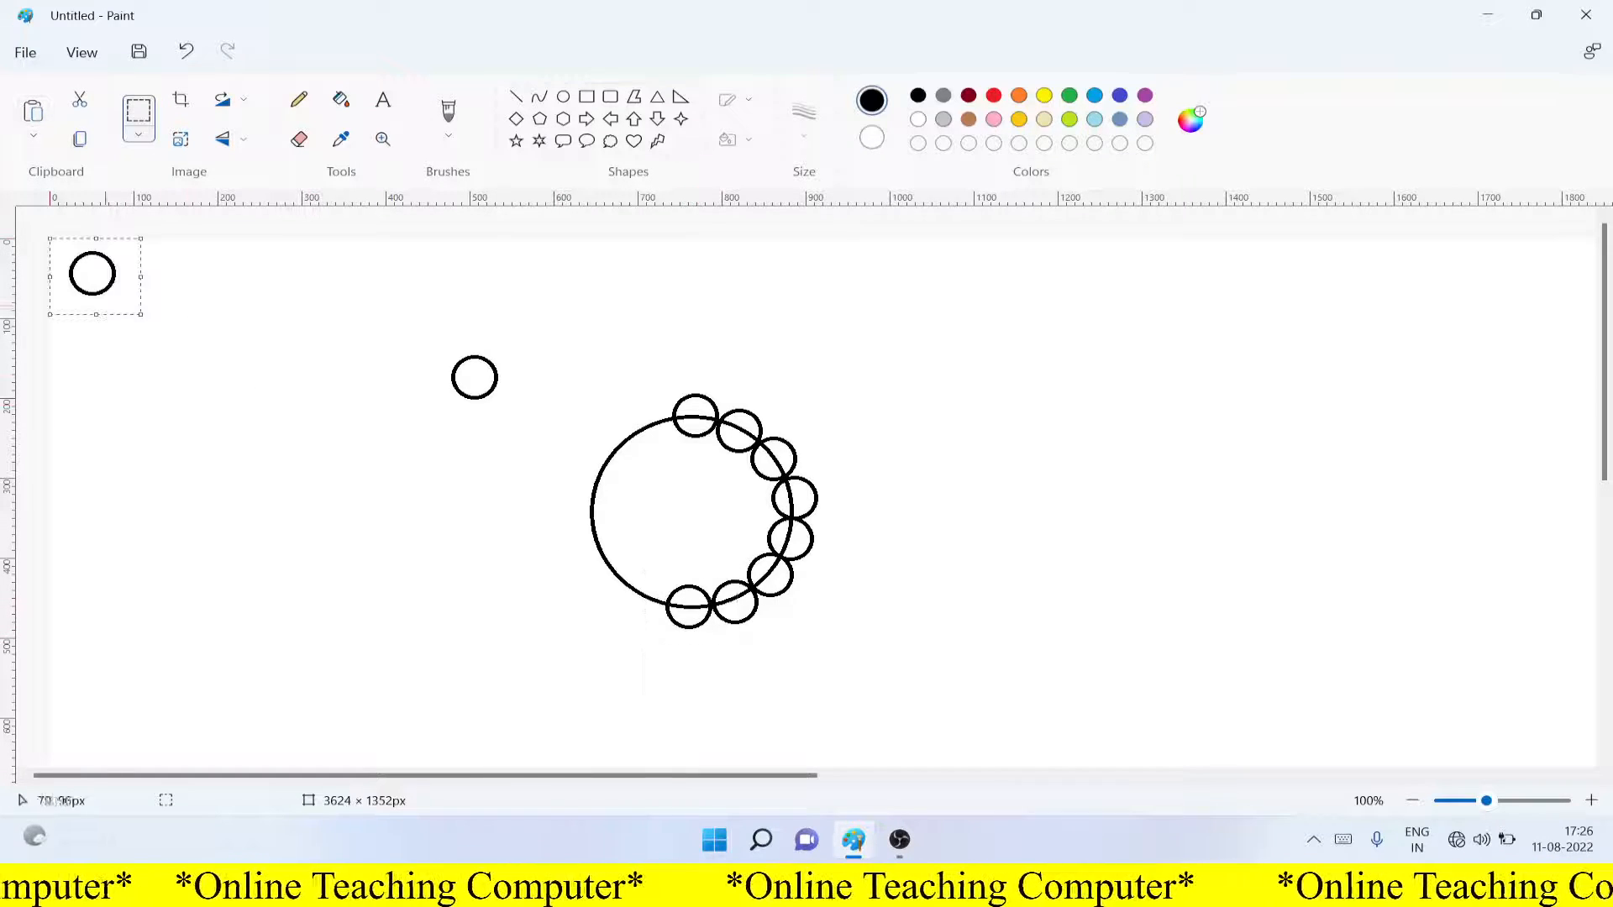
{"action": "left_click_drag", "start_coordinate": [101, 310], "coordinate": [654, 640]}
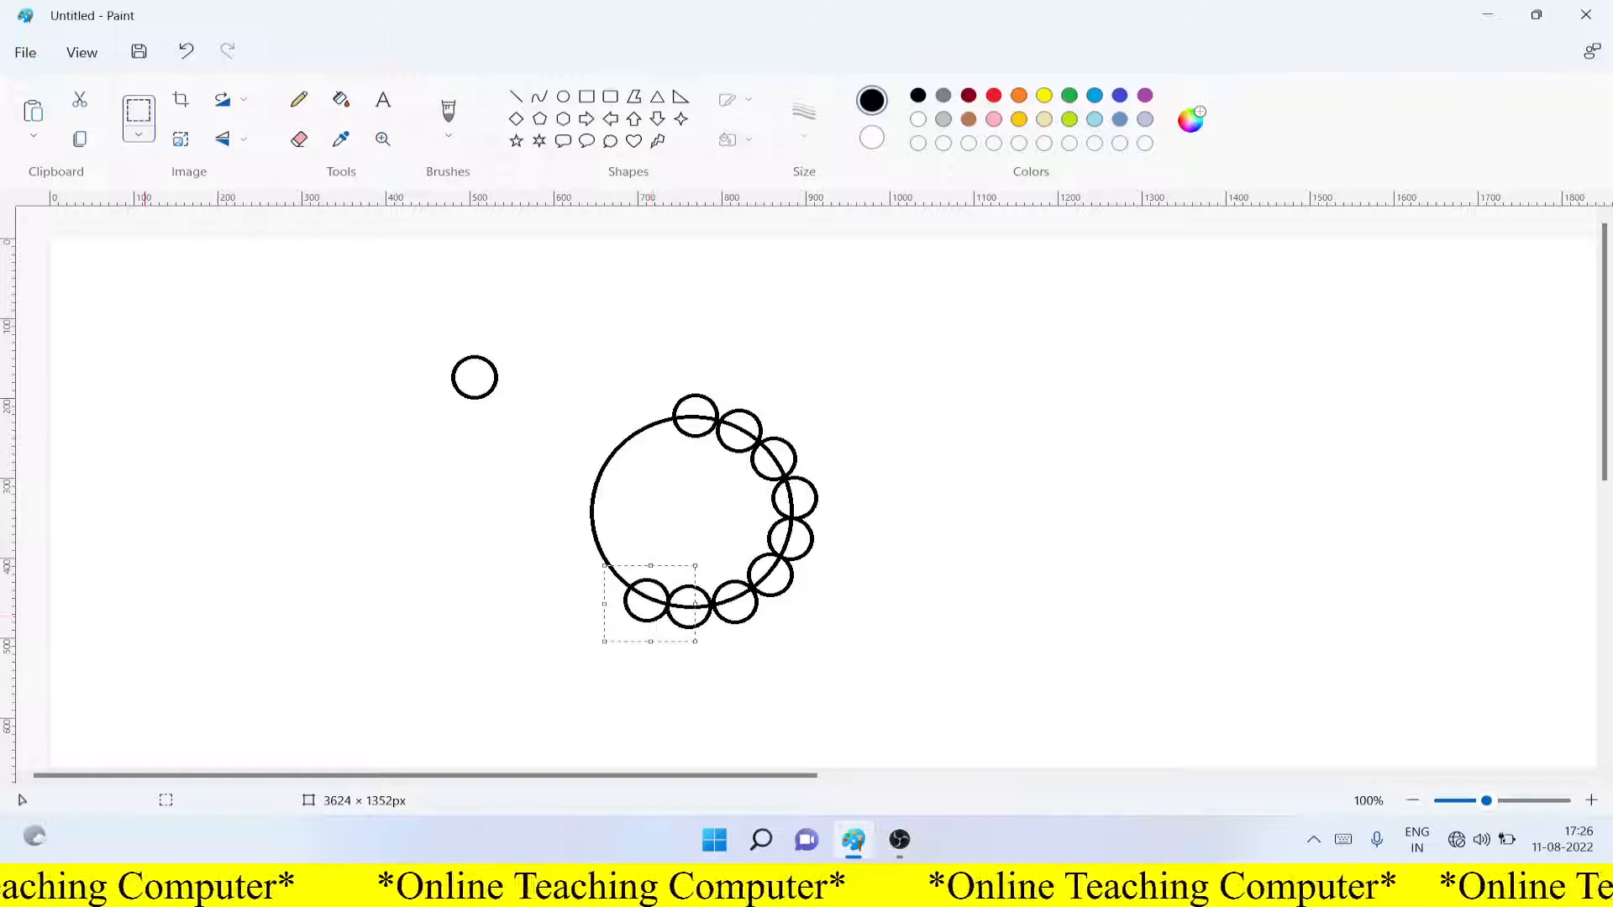
Paste four small circles edge to edge counterclockwise from the top one, down the left side of the large circle
{"action": "left_click", "coordinate": [33, 110]}
{"action": "left_click_drag", "start_coordinate": [69, 287], "coordinate": [625, 440]}
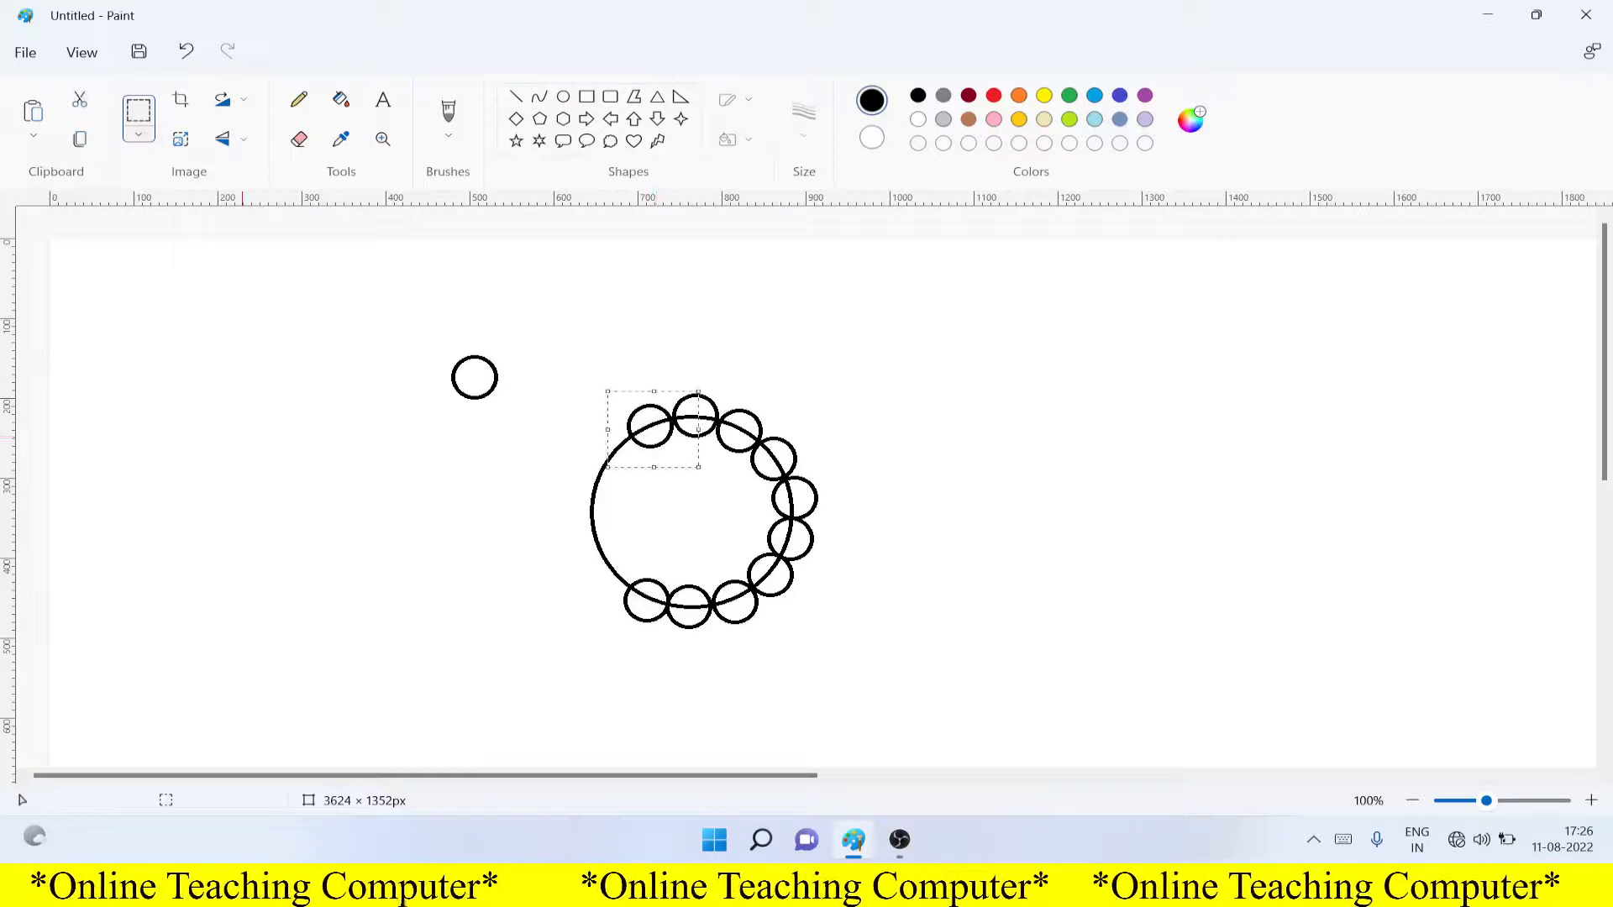
{"action": "left_click", "coordinate": [33, 110]}
{"action": "left_click_drag", "start_coordinate": [107, 304], "coordinate": [633, 484]}
{"action": "left_click", "coordinate": [636, 483]}
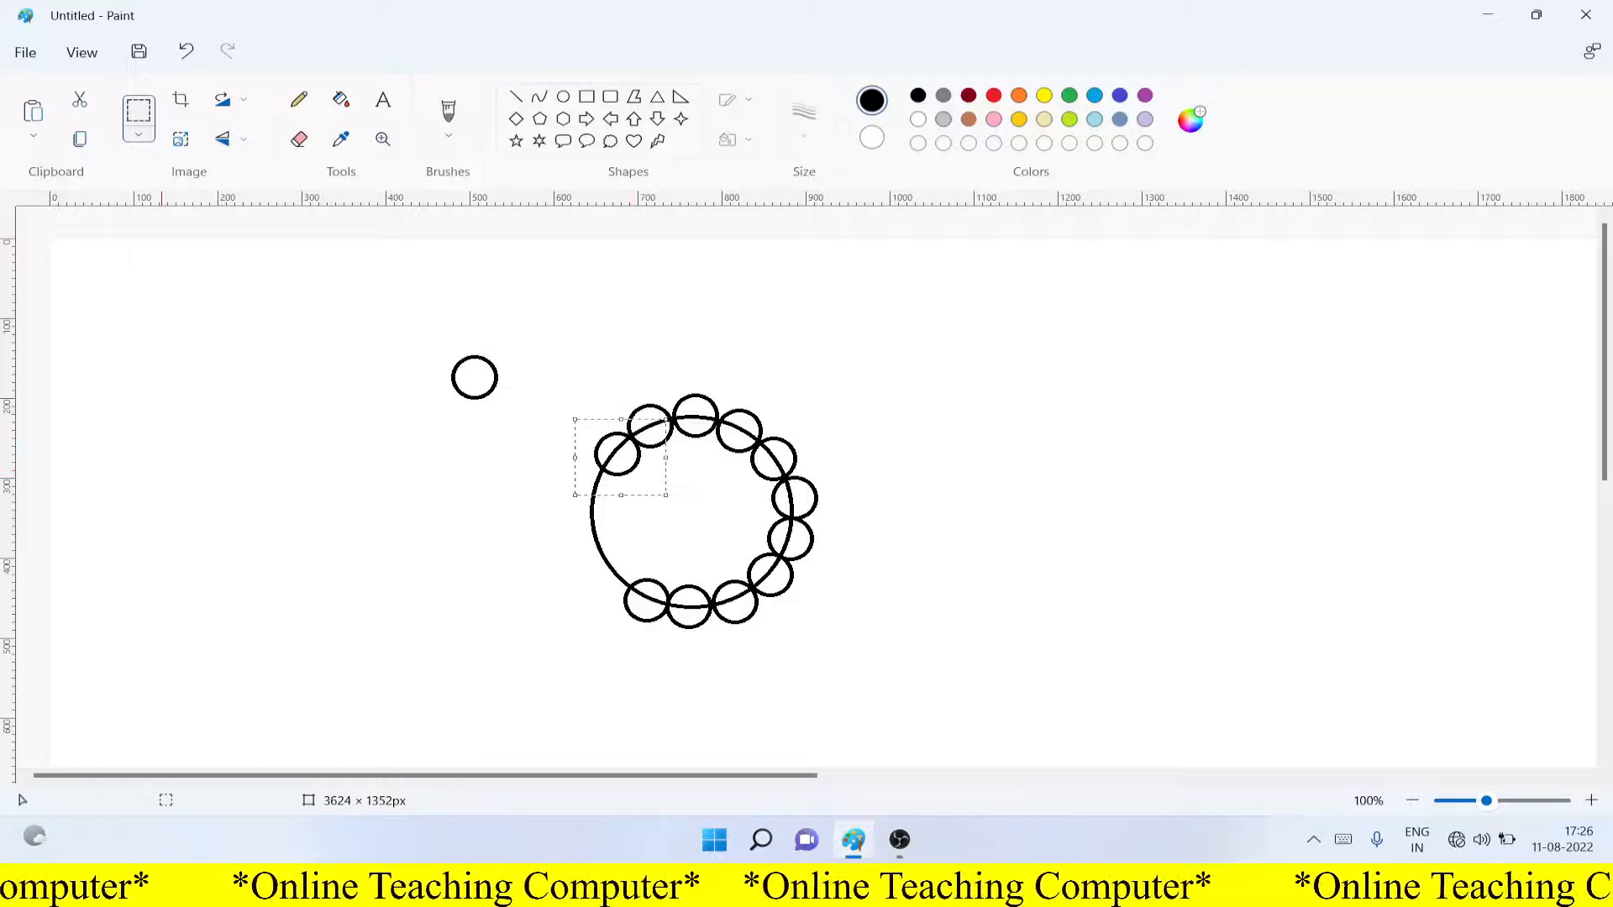
{"action": "left_click", "coordinate": [33, 110]}
{"action": "left_click_drag", "start_coordinate": [89, 270], "coordinate": [597, 514]}
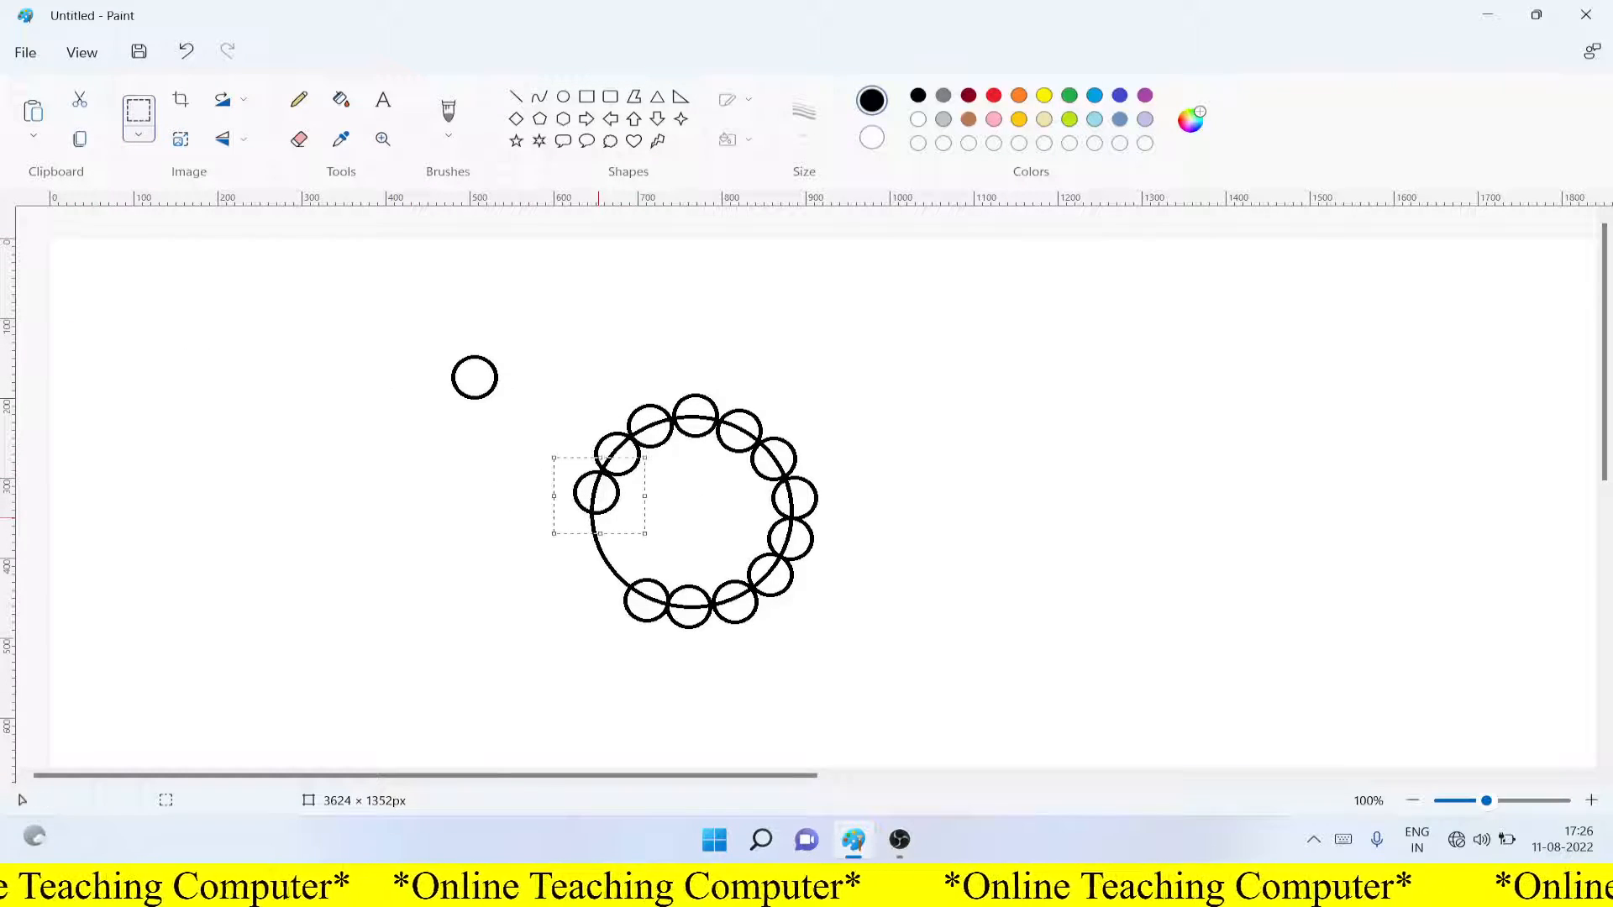
{"action": "left_click", "coordinate": [33, 111]}
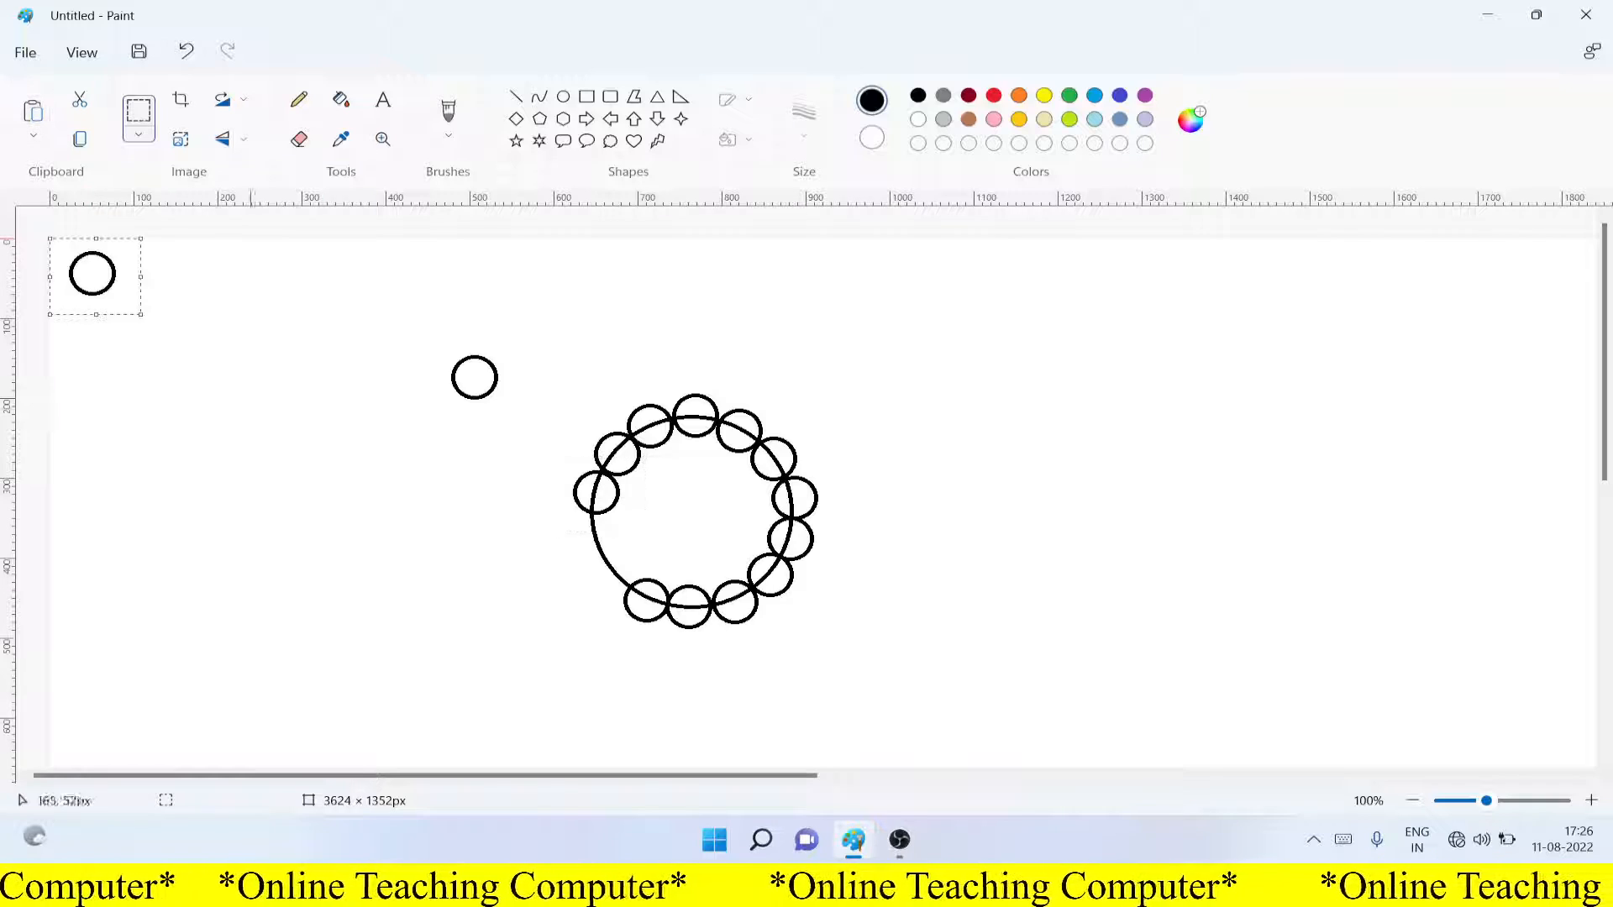
{"action": "left_click_drag", "start_coordinate": [92, 273], "coordinate": [593, 562]}
{"action": "left_click", "coordinate": [594, 559]}
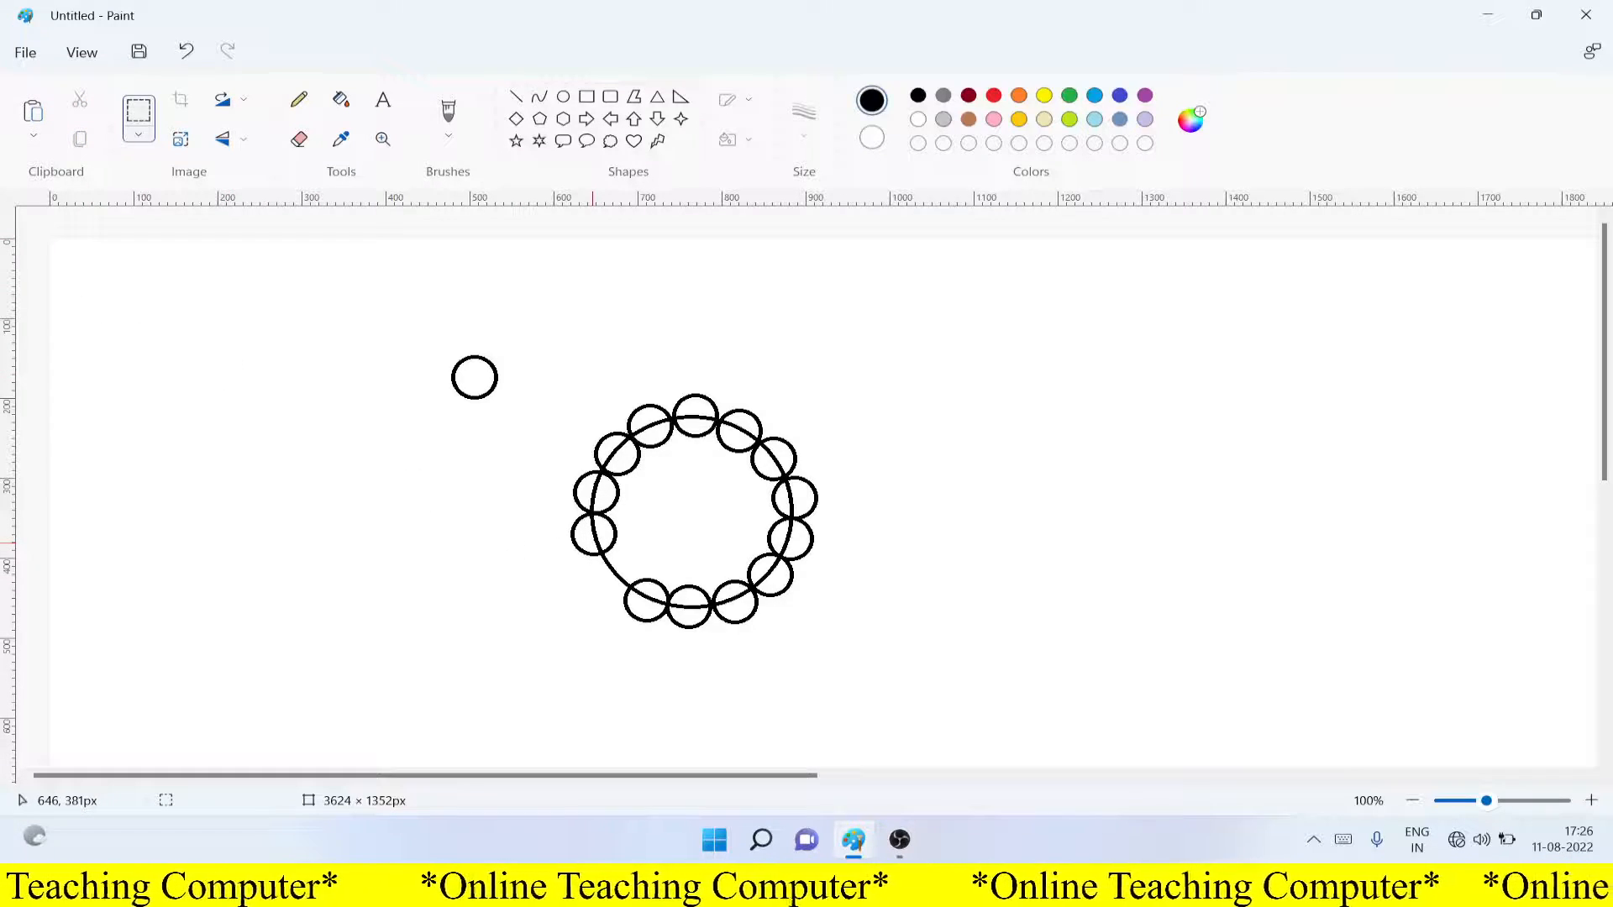
Copy the lowest small circle on the left side and place the copy in the remaining lower-left gap of the ring
{"action": "left_click_drag", "start_coordinate": [551, 498], "coordinate": [642, 576]}
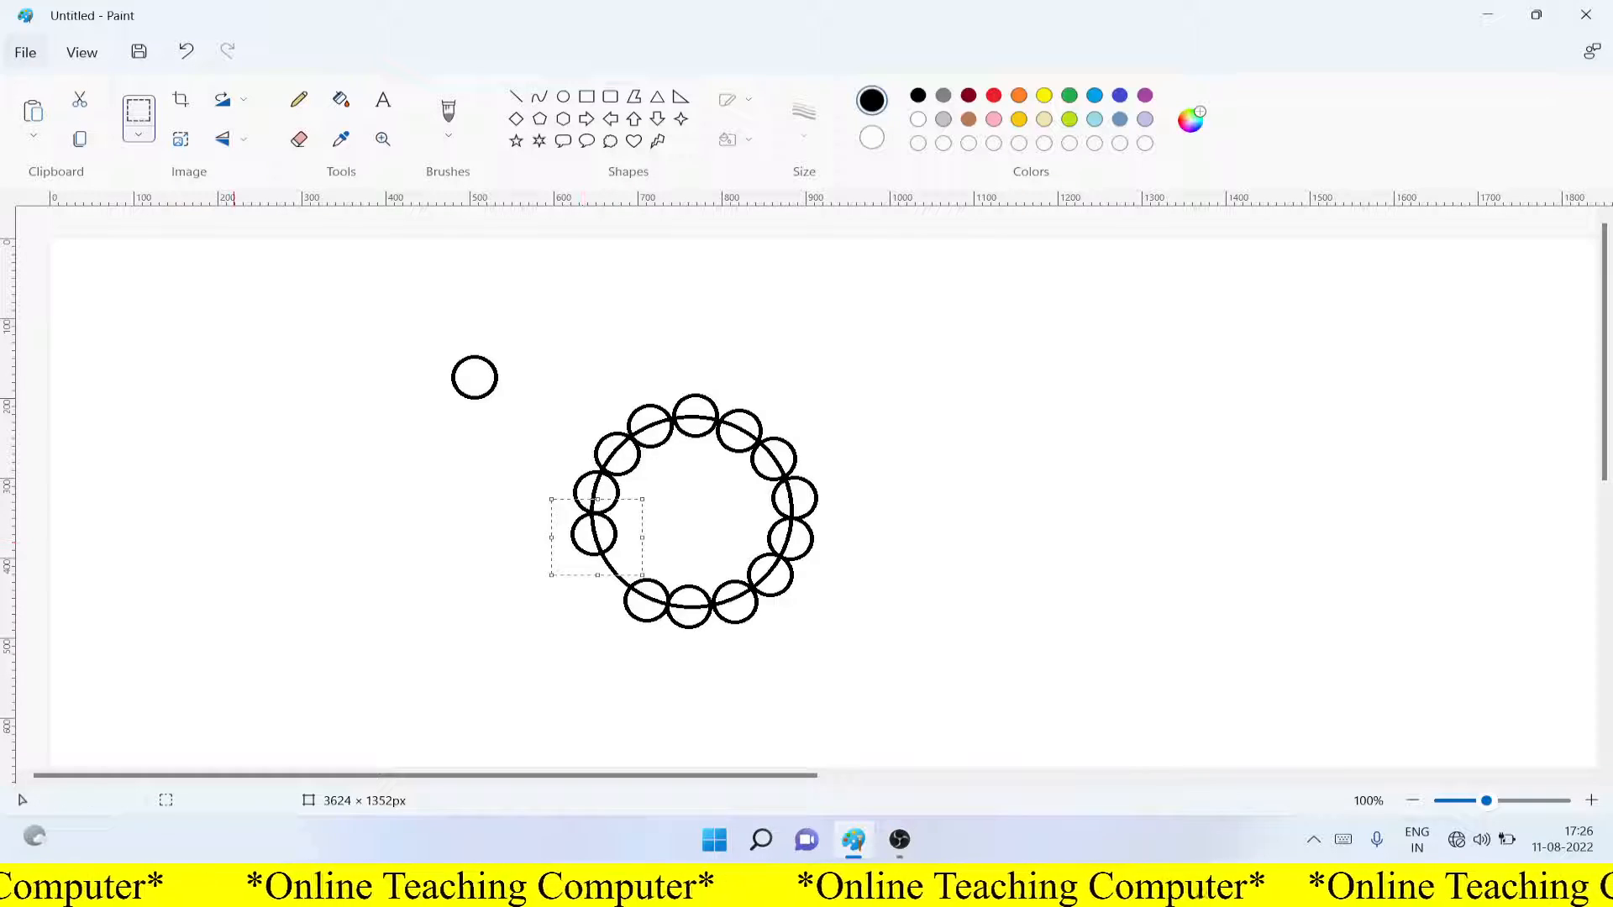
{"action": "key", "text": "ctrl+c"}
{"action": "key", "text": "ctrl+v"}
{"action": "left_click_drag", "start_coordinate": [92, 289], "coordinate": [615, 605]}
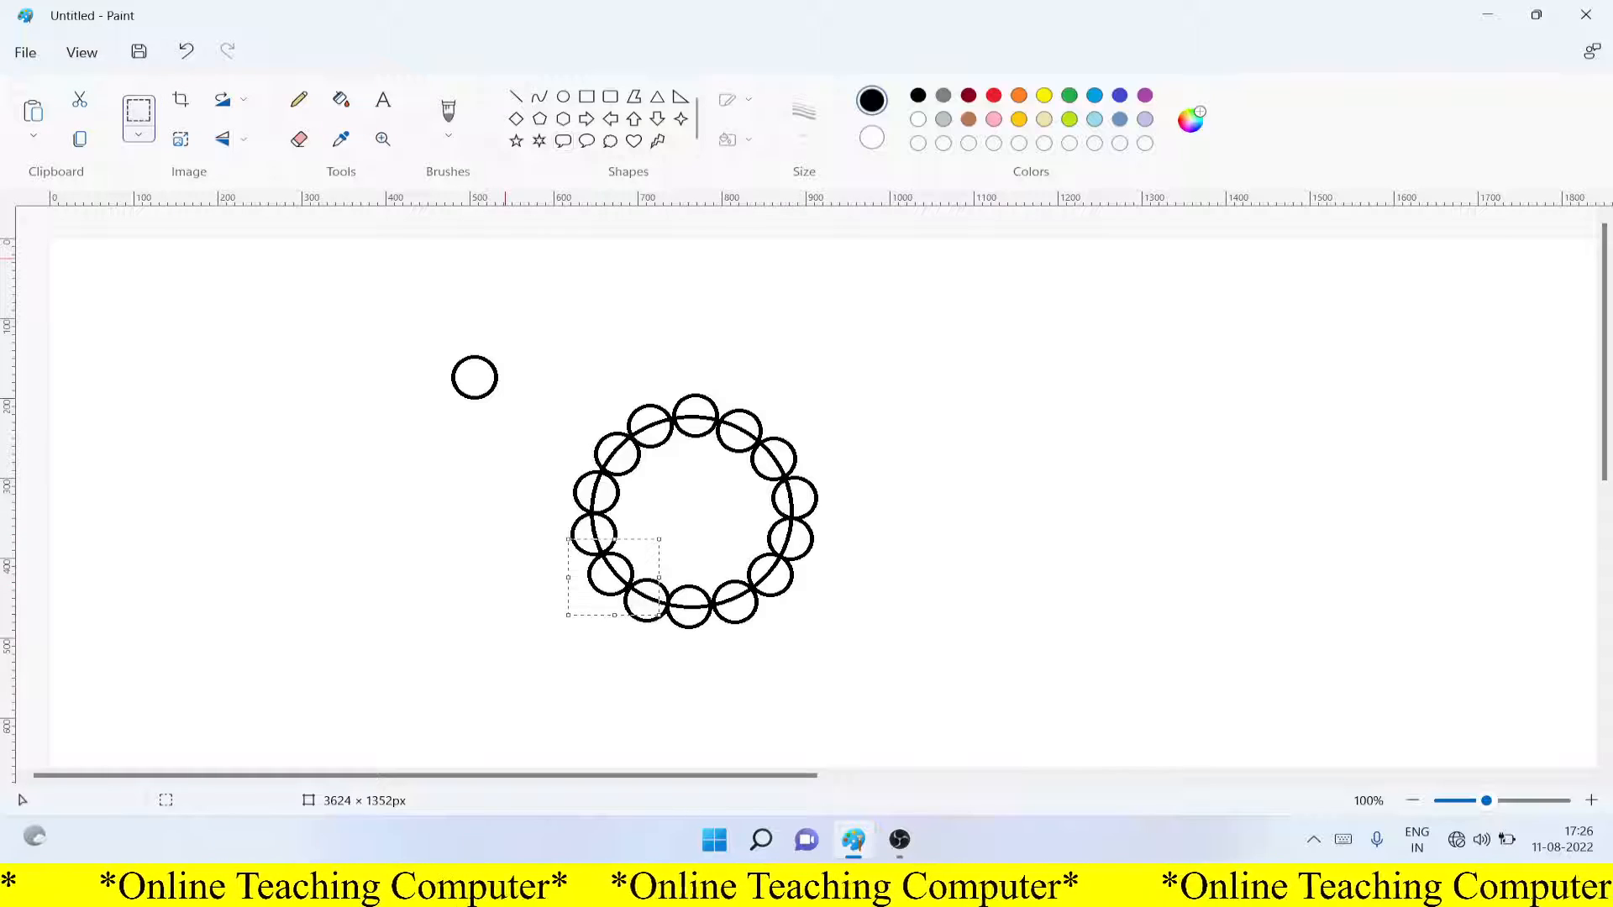
Cover the large circle's outline with a white oval in 8px line size, about 242 × 237 px, adjusting it to match the outline
{"action": "left_click", "coordinate": [917, 118]}
{"action": "left_click", "coordinate": [563, 96]}
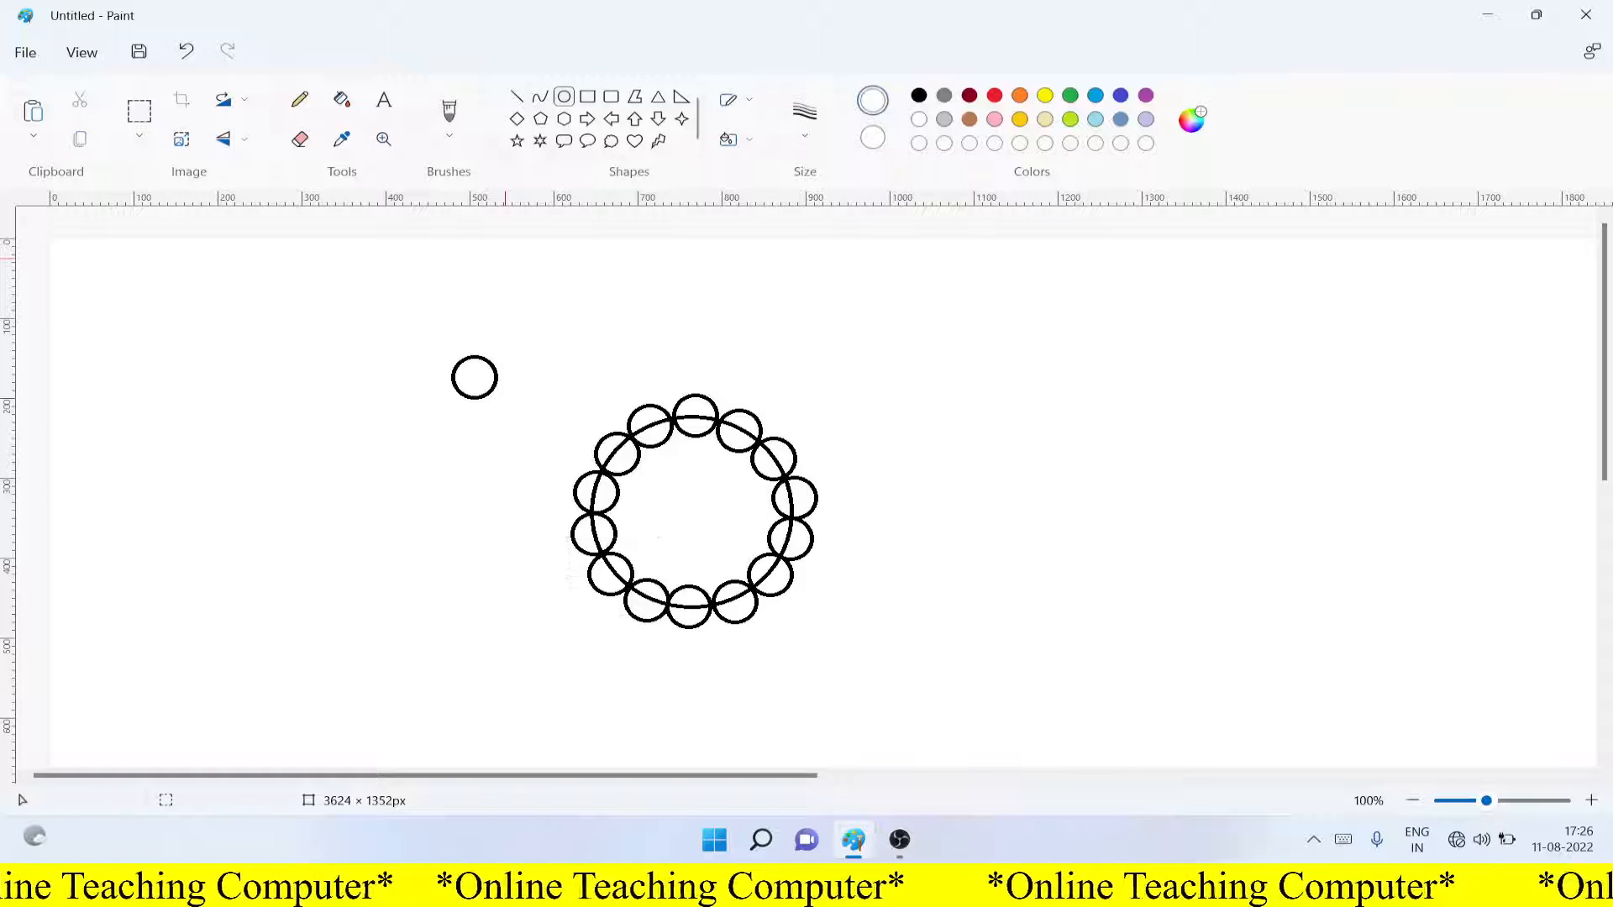
{"action": "left_click", "coordinate": [803, 114]}
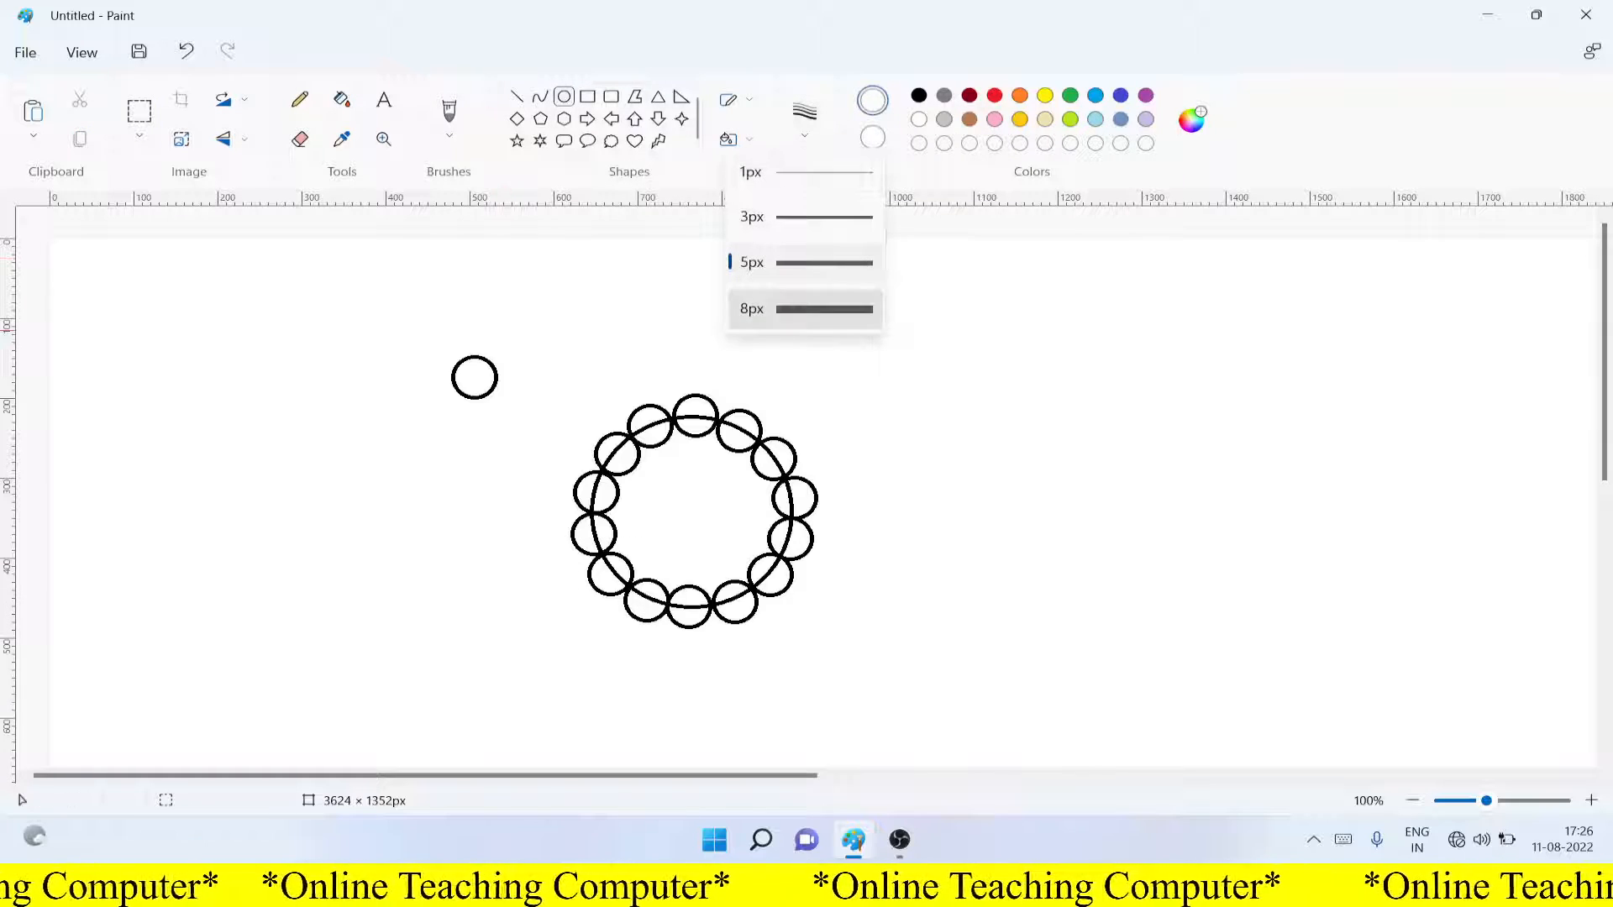
{"action": "left_click", "coordinate": [823, 307]}
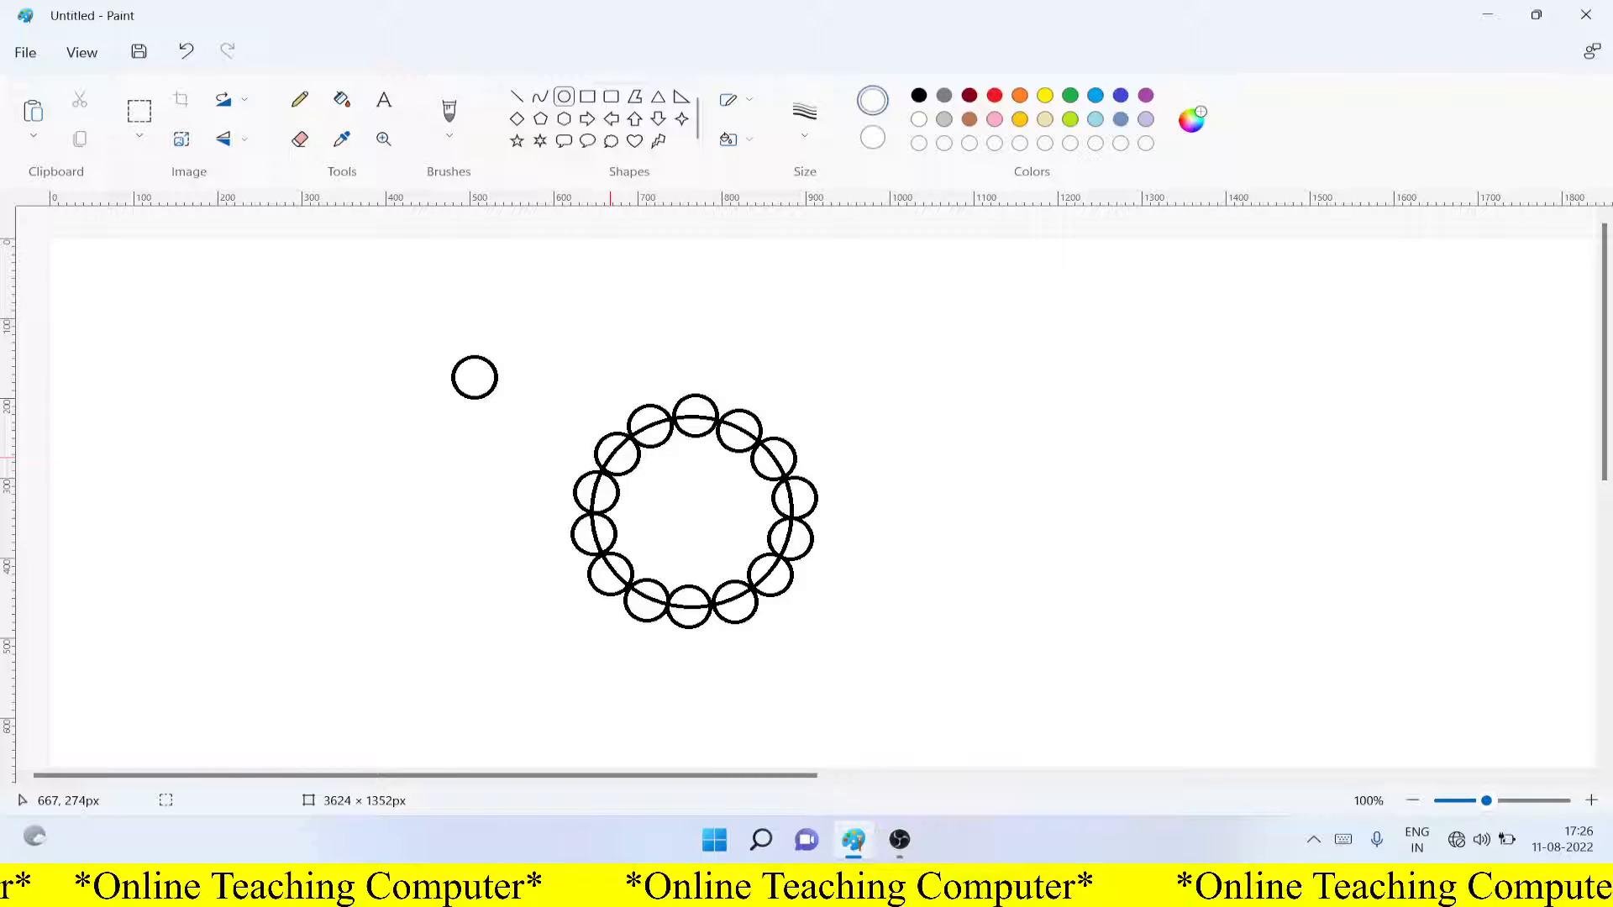
{"action": "left_click_drag", "start_coordinate": [610, 470], "coordinate": [746, 621]}
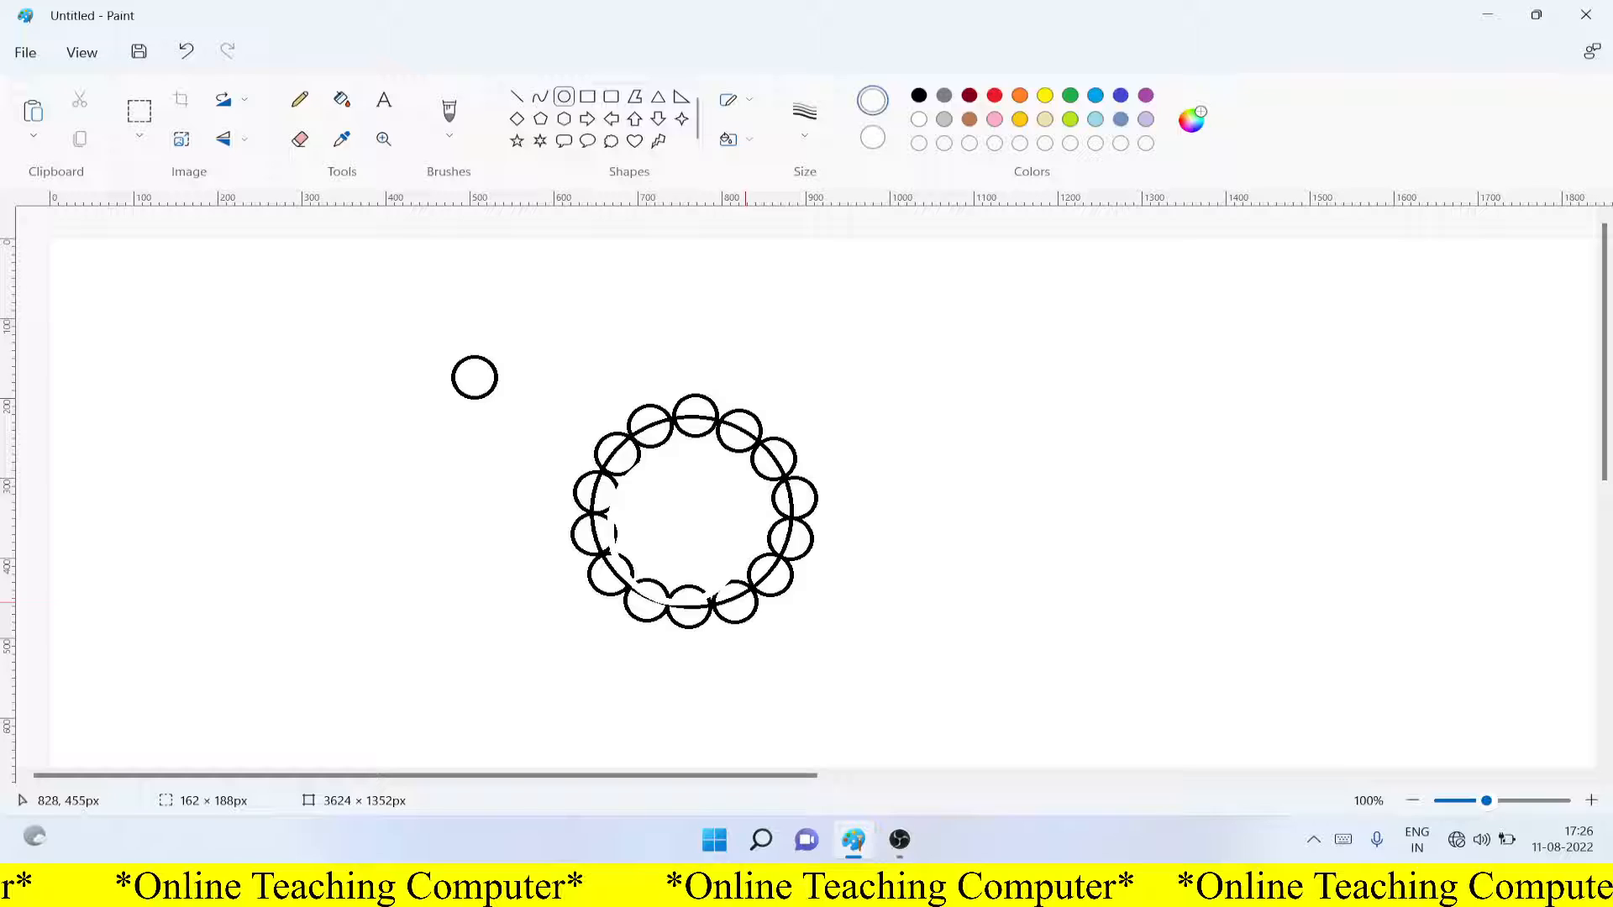
{"action": "left_click_drag", "start_coordinate": [745, 621], "coordinate": [593, 520]}
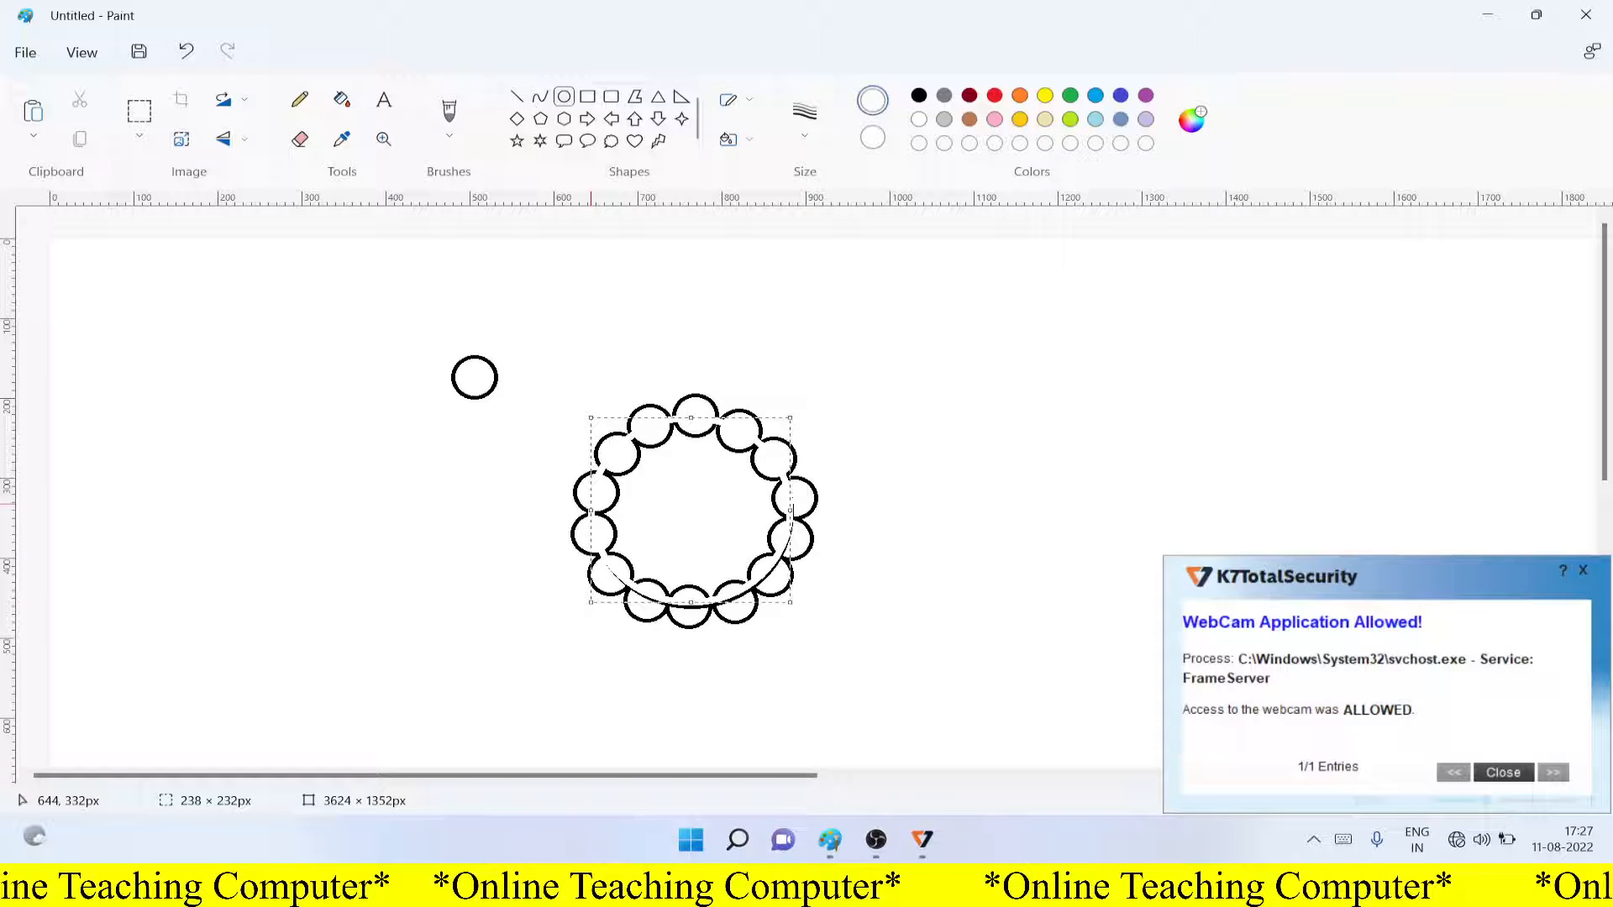
{"action": "left_click_drag", "start_coordinate": [691, 603], "coordinate": [690, 607]}
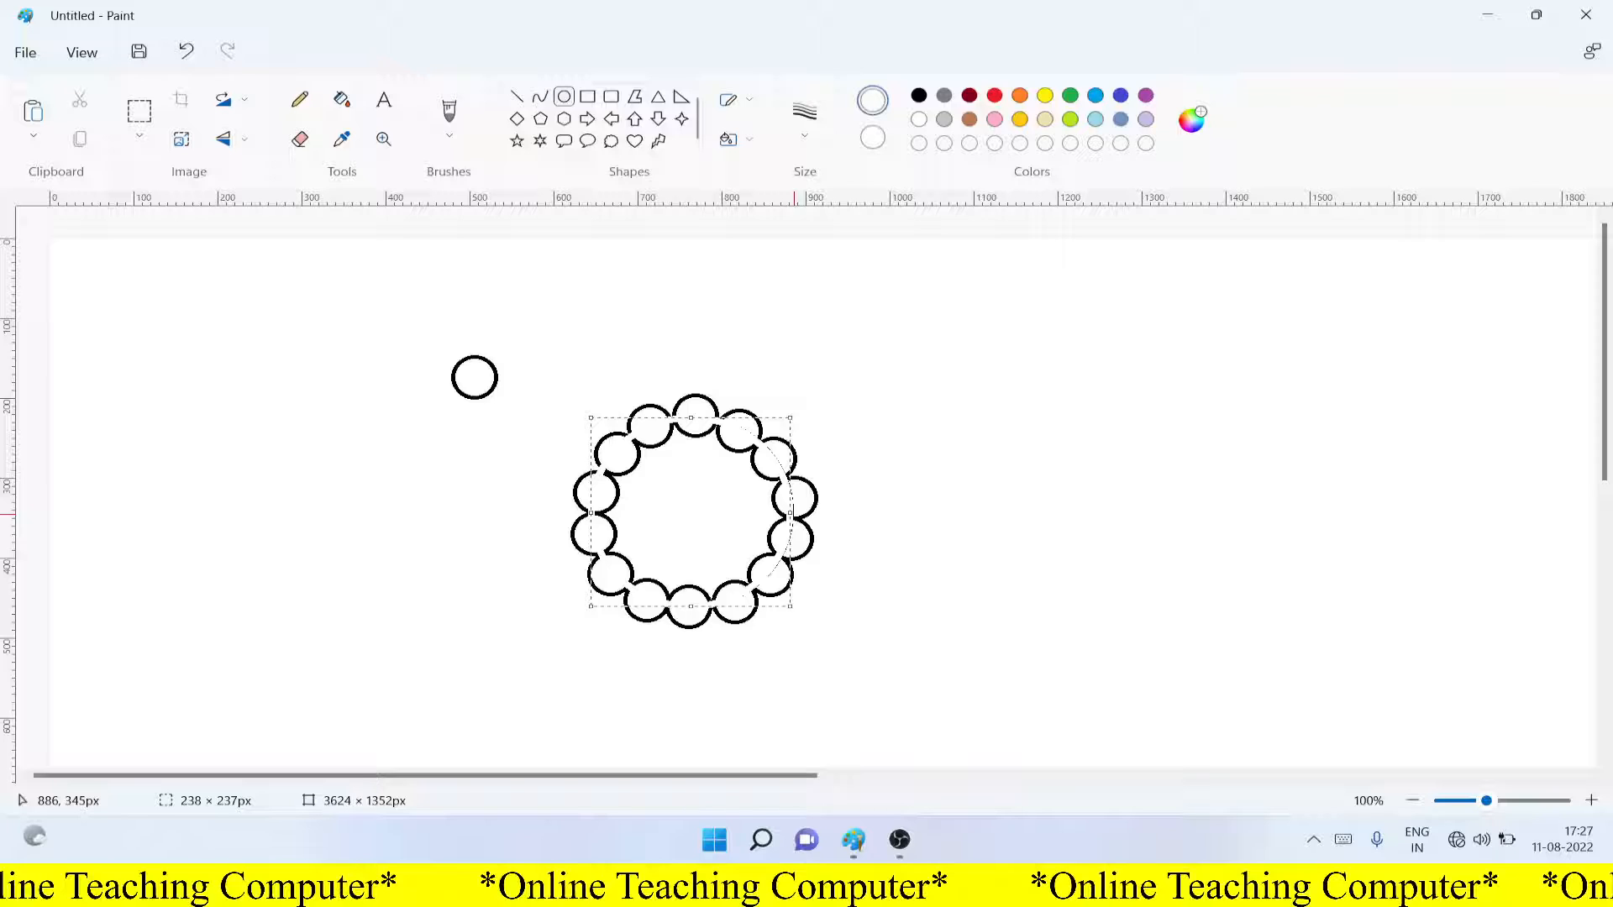
Fill the inner arcs of the small circles with white and erase the leftover specks inside the scalloped outline's right edge
{"action": "left_click", "coordinate": [342, 100]}
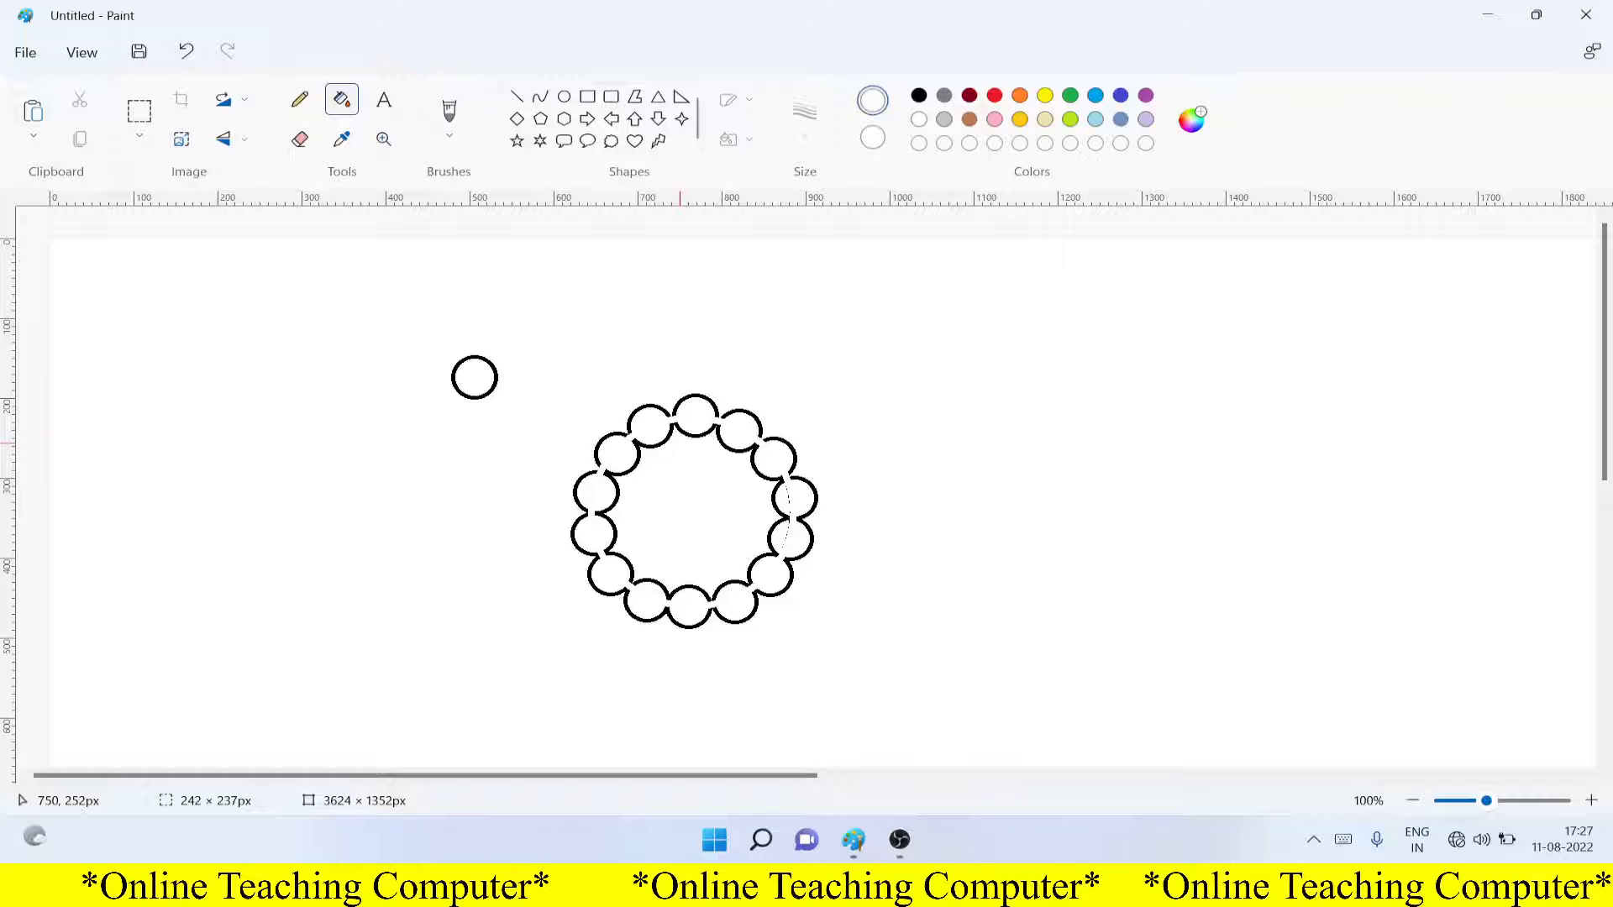
{"action": "left_click", "coordinate": [682, 451]}
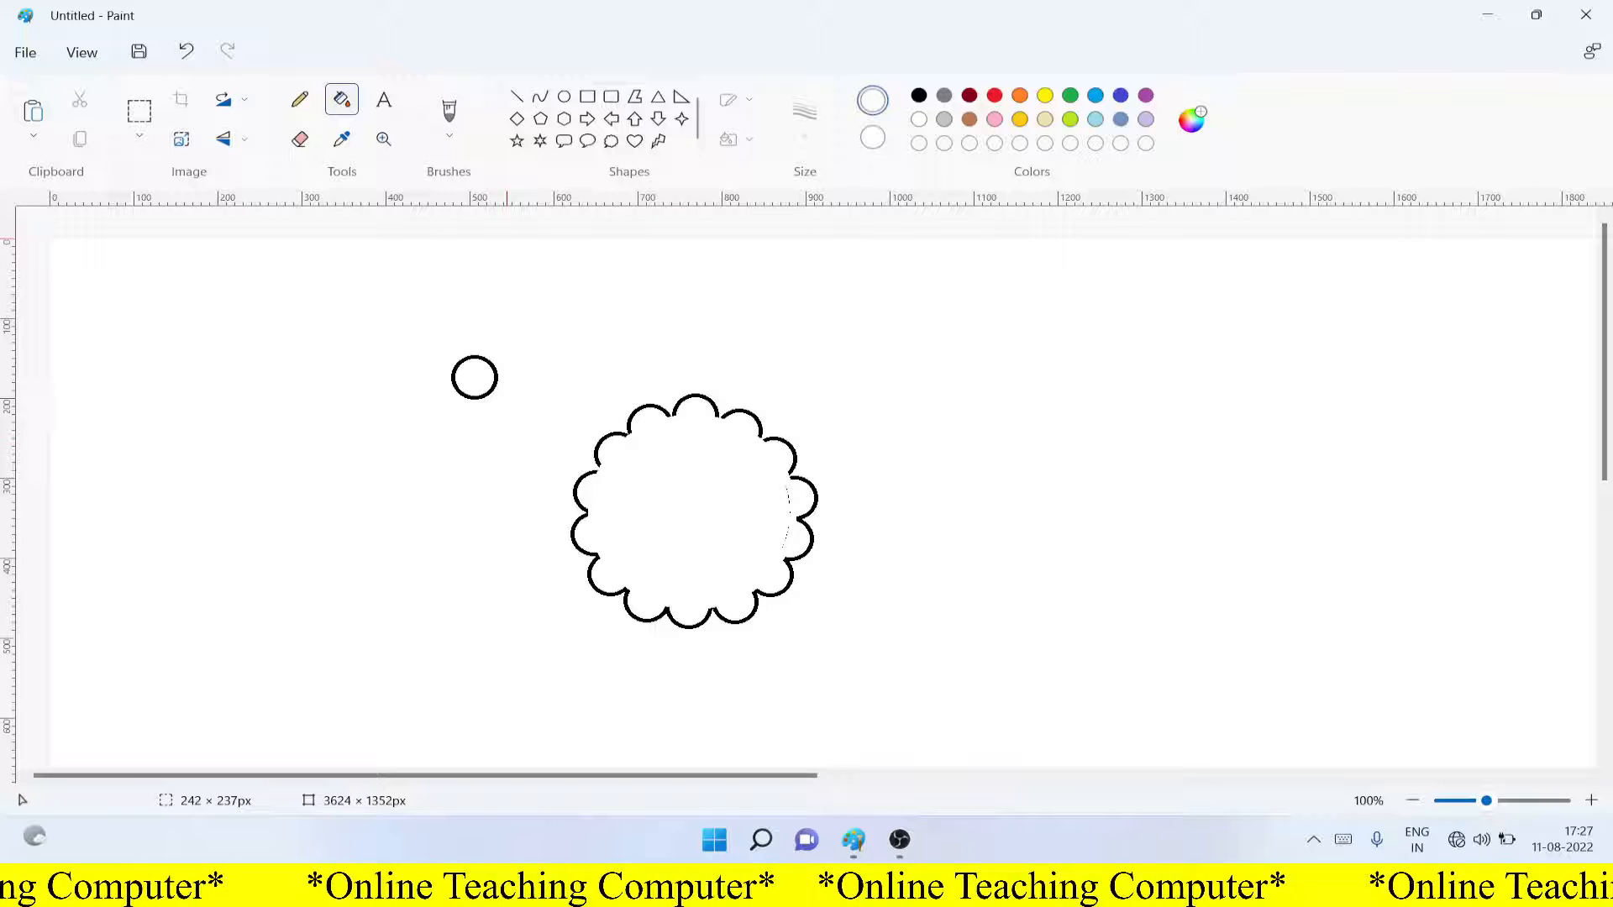
{"action": "left_click", "coordinate": [300, 139]}
{"action": "left_click_drag", "start_coordinate": [782, 550], "coordinate": [782, 485]}
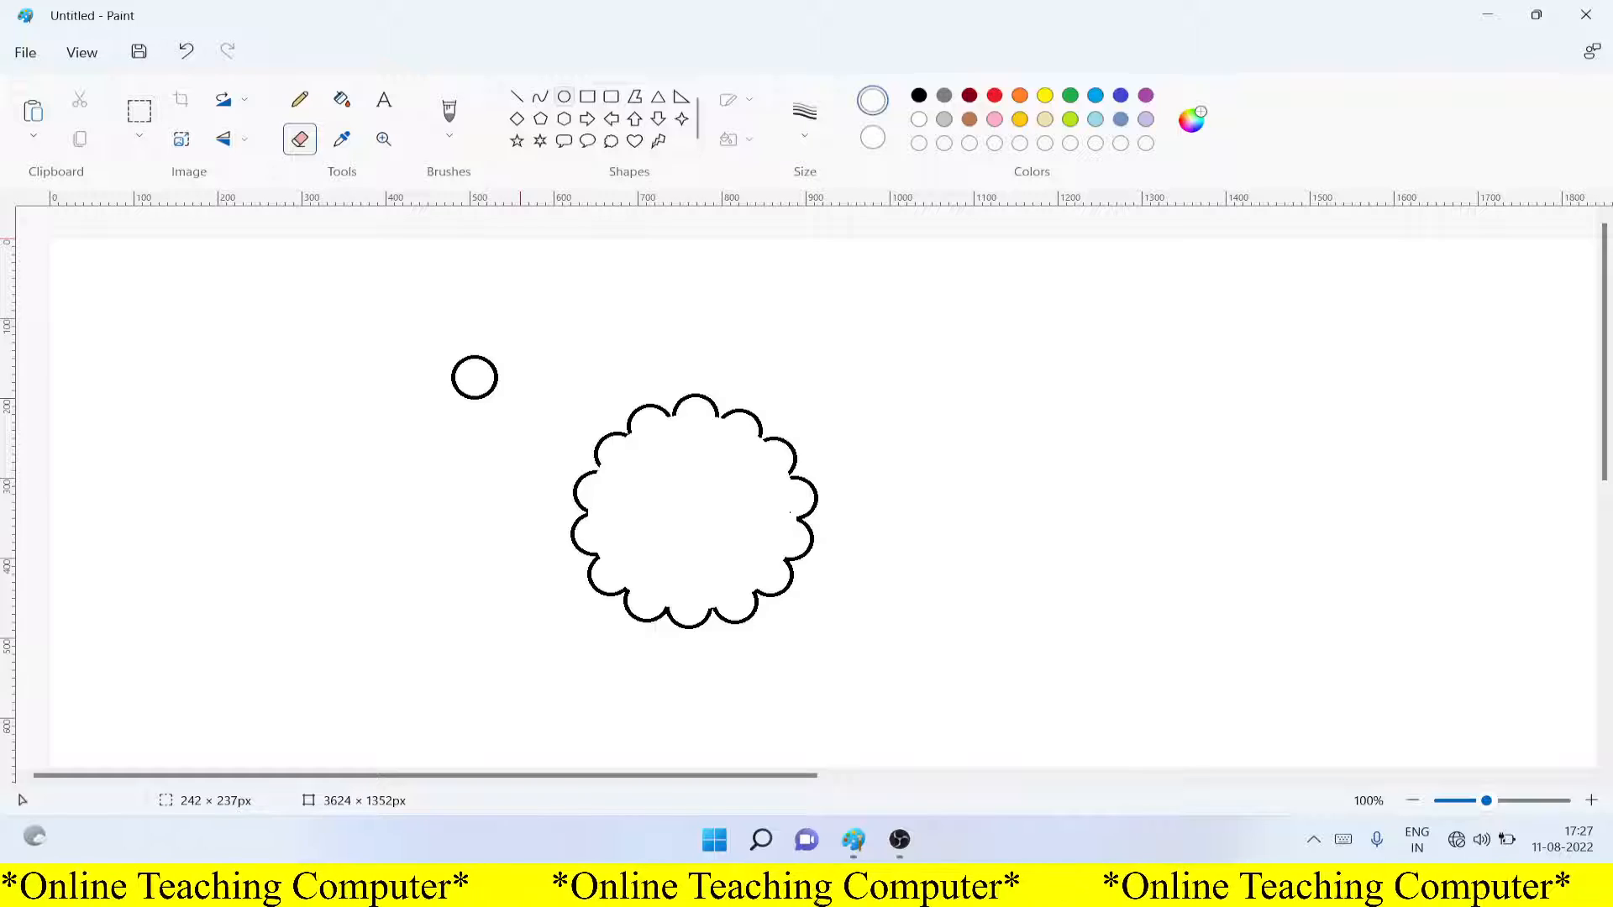
Draw a red face inside the scalloped outline with two small oval eyes, about 56 × 50 px, and a curved smile
{"action": "left_click", "coordinate": [564, 97]}
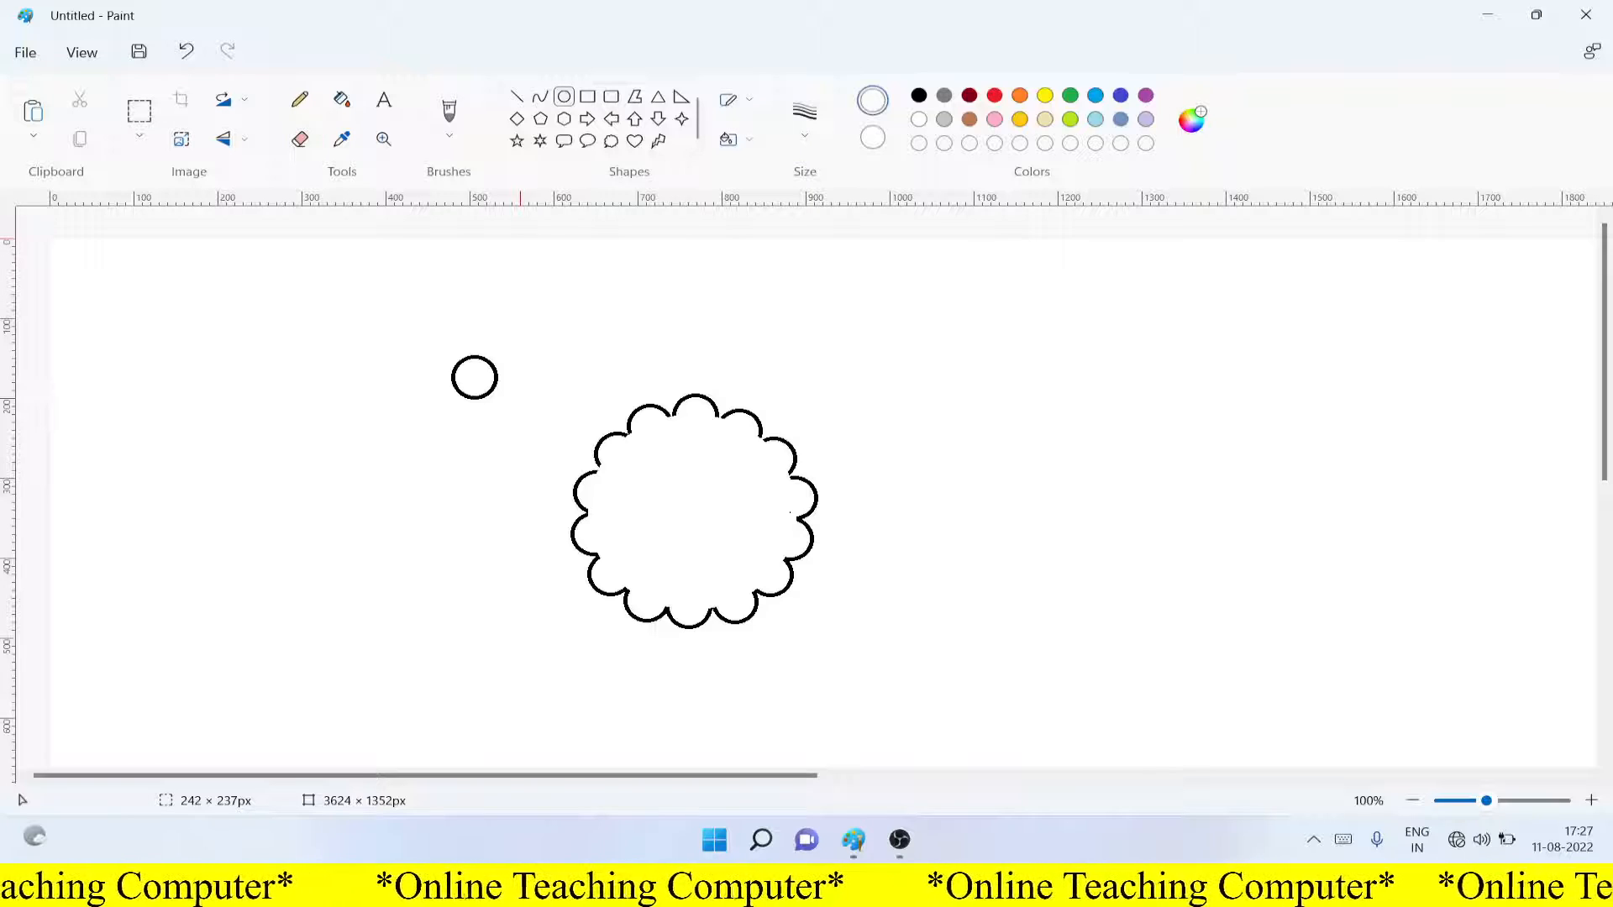
{"action": "left_click", "coordinate": [994, 95]}
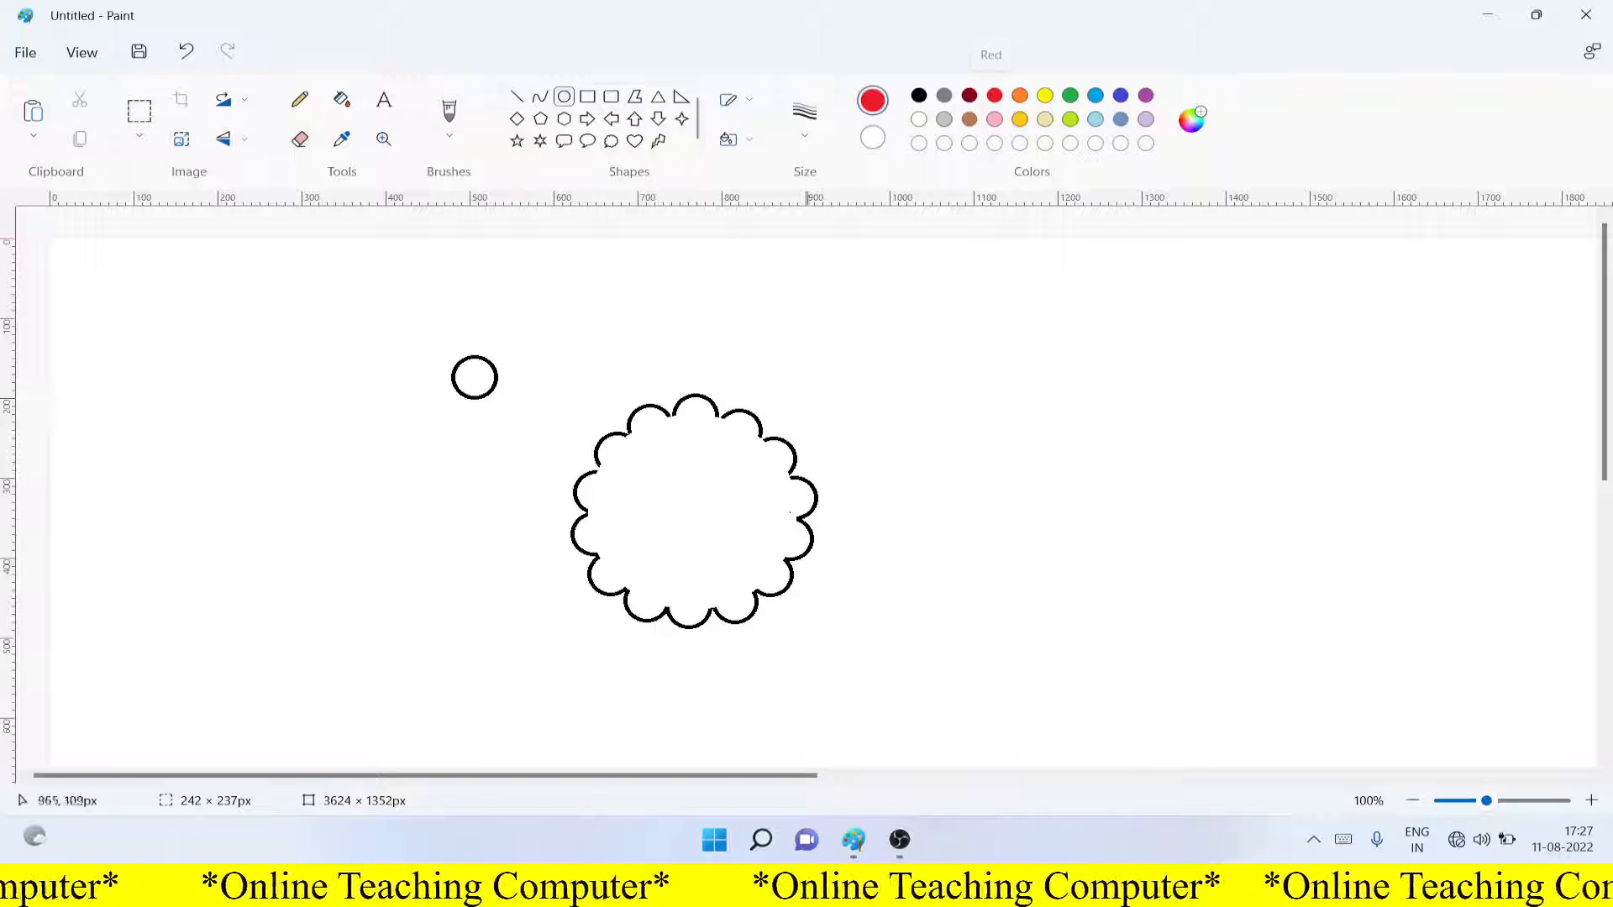
{"action": "left_click_drag", "start_coordinate": [623, 492], "coordinate": [734, 504]}
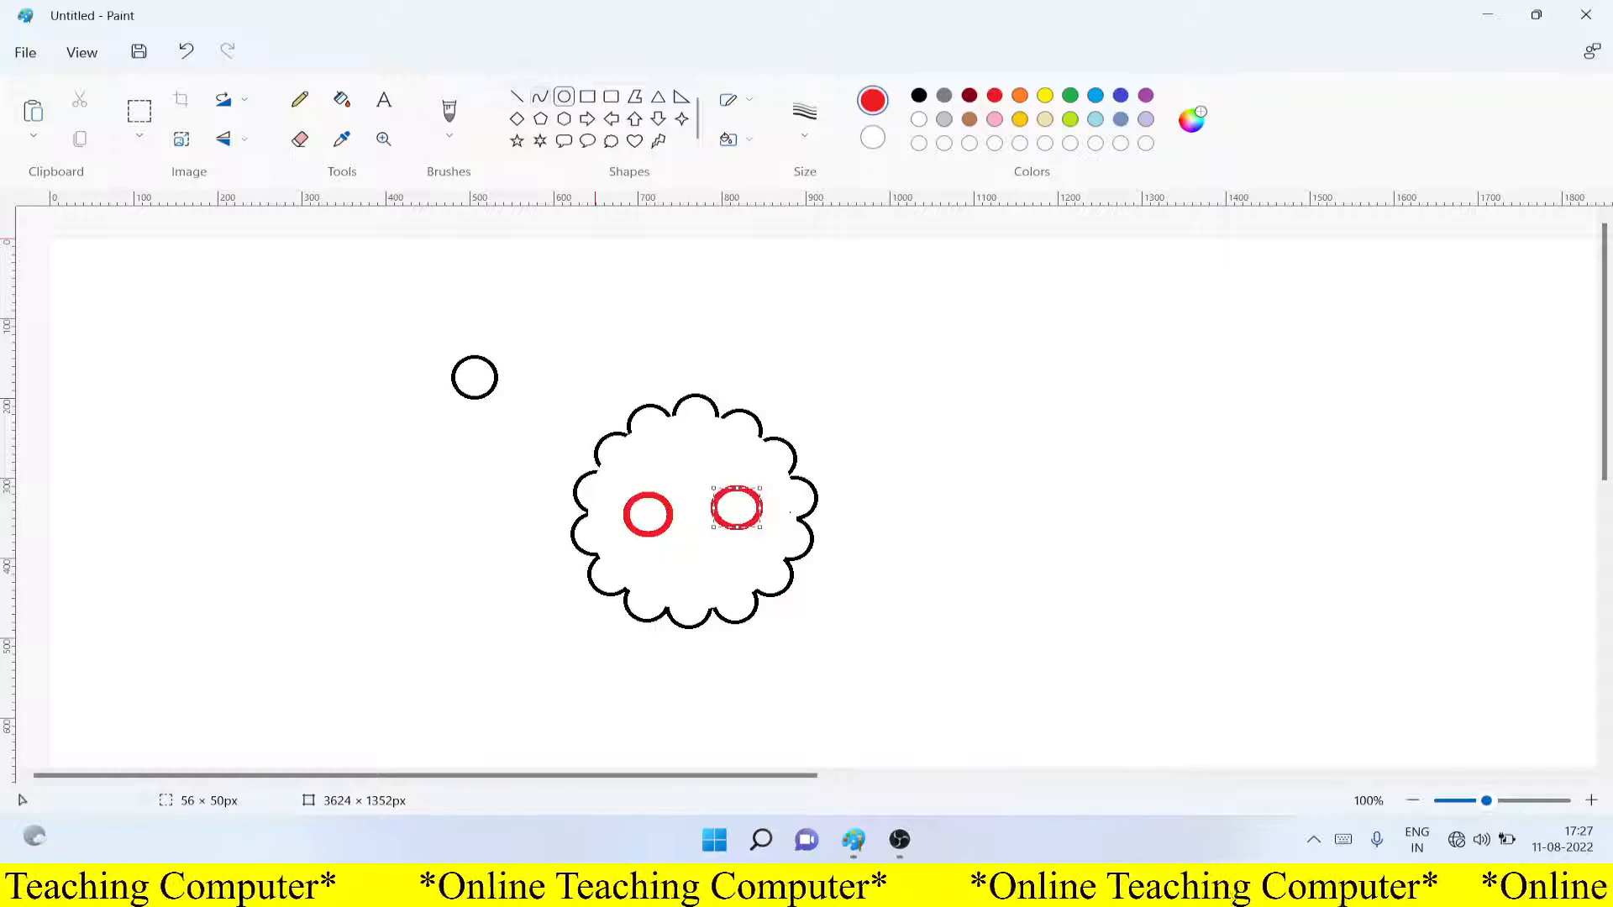
{"action": "left_click", "coordinate": [540, 96]}
{"action": "left_click_drag", "start_coordinate": [649, 563], "coordinate": [724, 601]}
{"action": "left_click", "coordinate": [677, 500]}
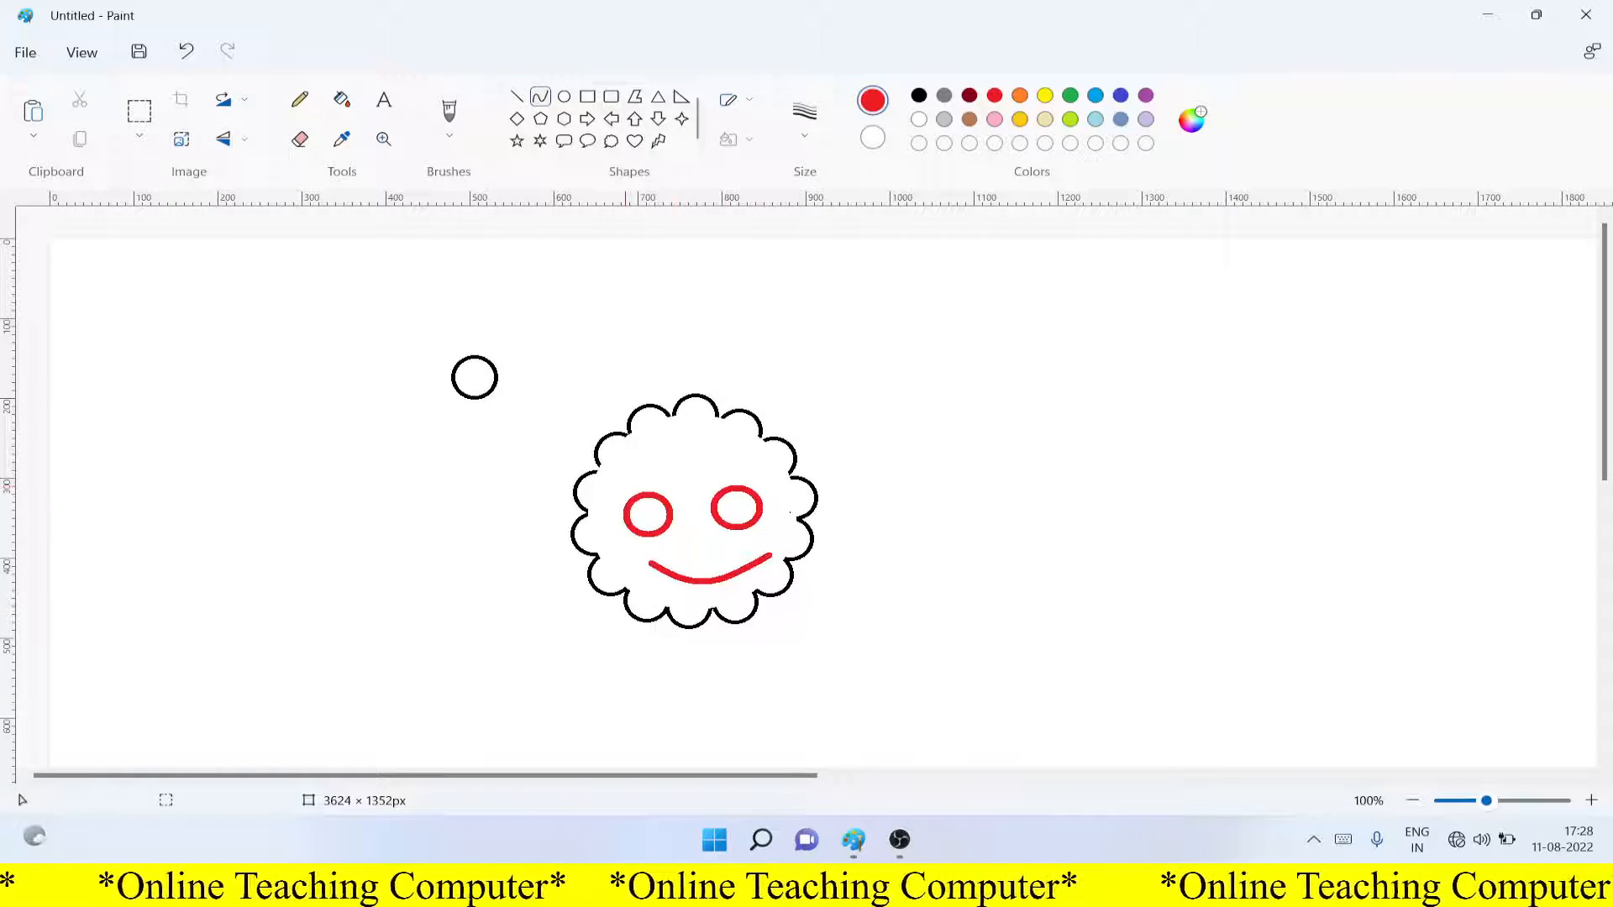
Draw wavy red curves outward from both sides of the scalloped face, about 538 px wide on the left and 681 px on the right
{"action": "left_click", "coordinate": [563, 96]}
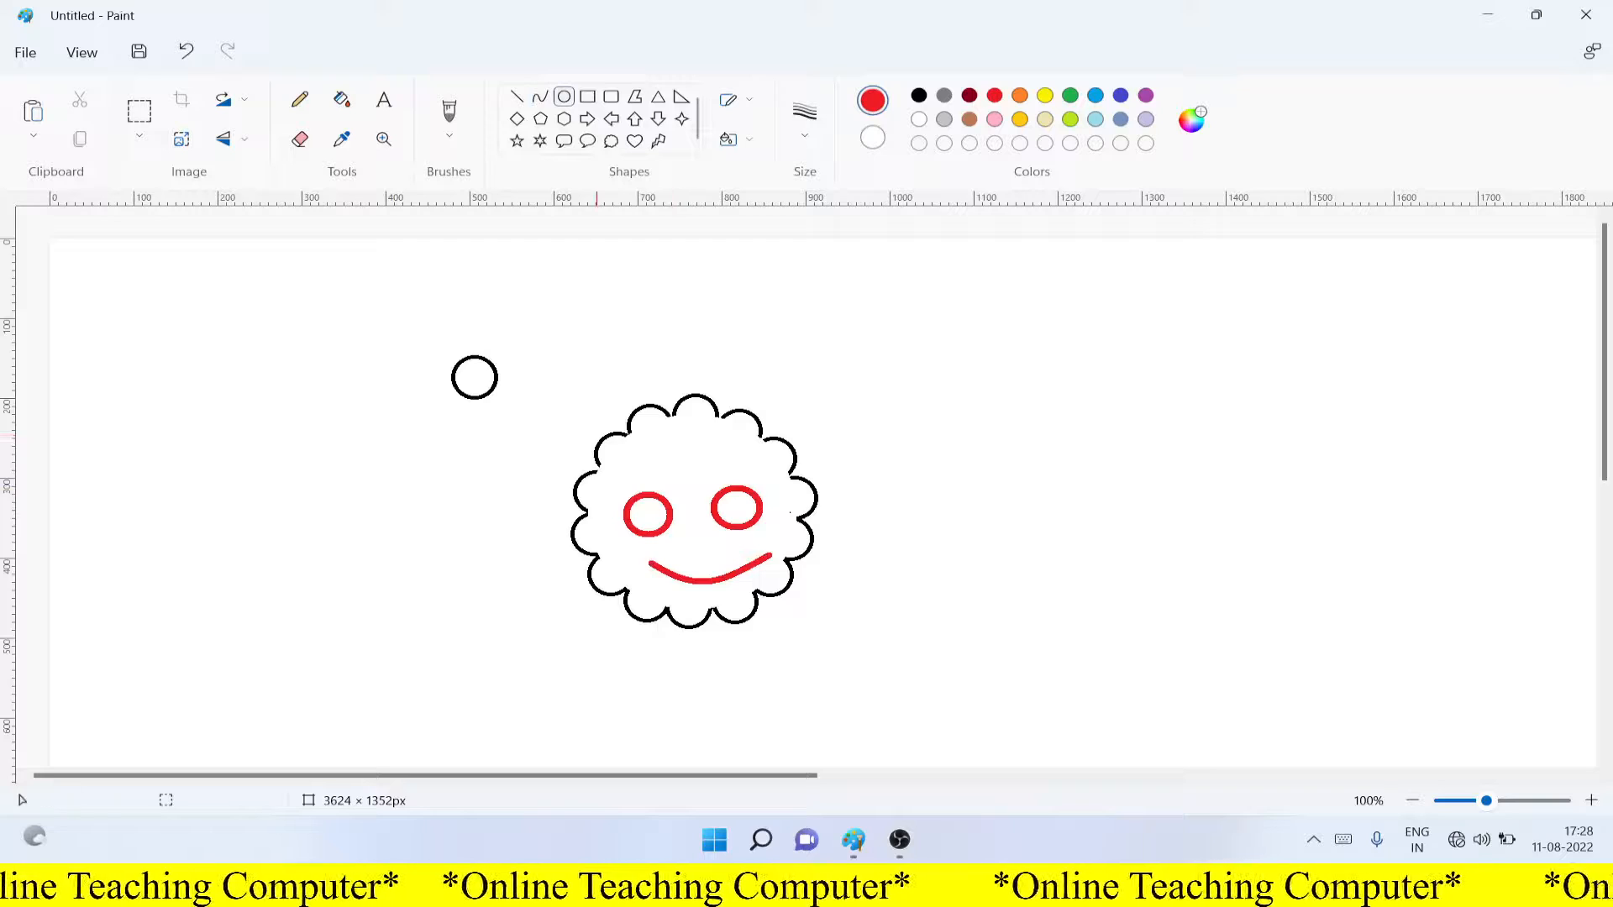
{"action": "left_click", "coordinate": [540, 96]}
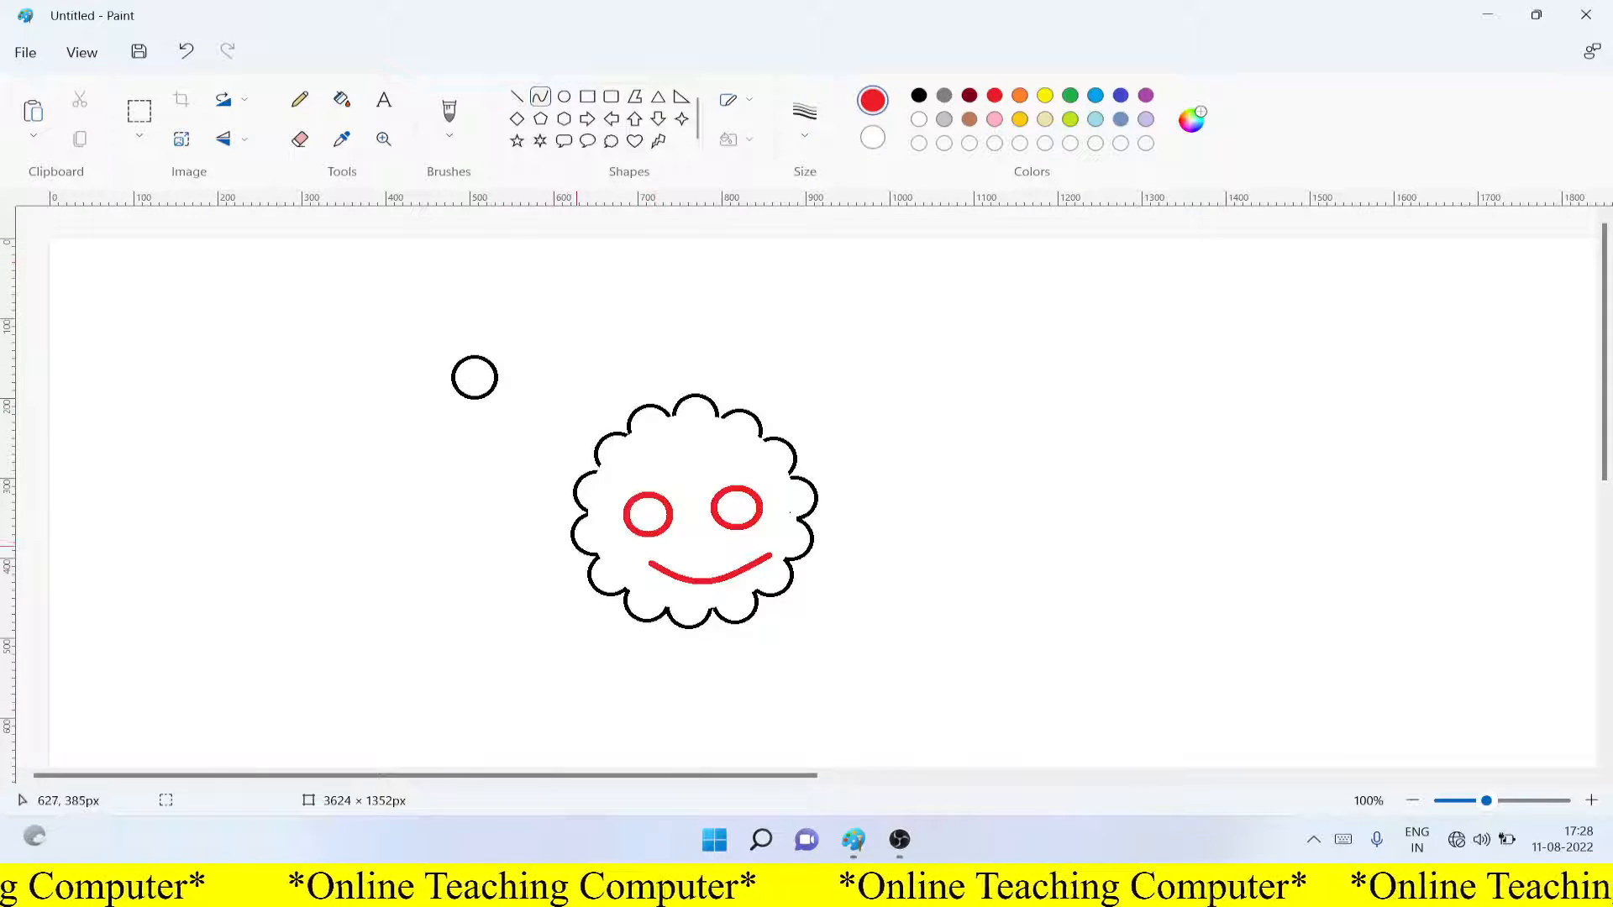
{"action": "left_click_drag", "start_coordinate": [577, 548], "coordinate": [123, 546]}
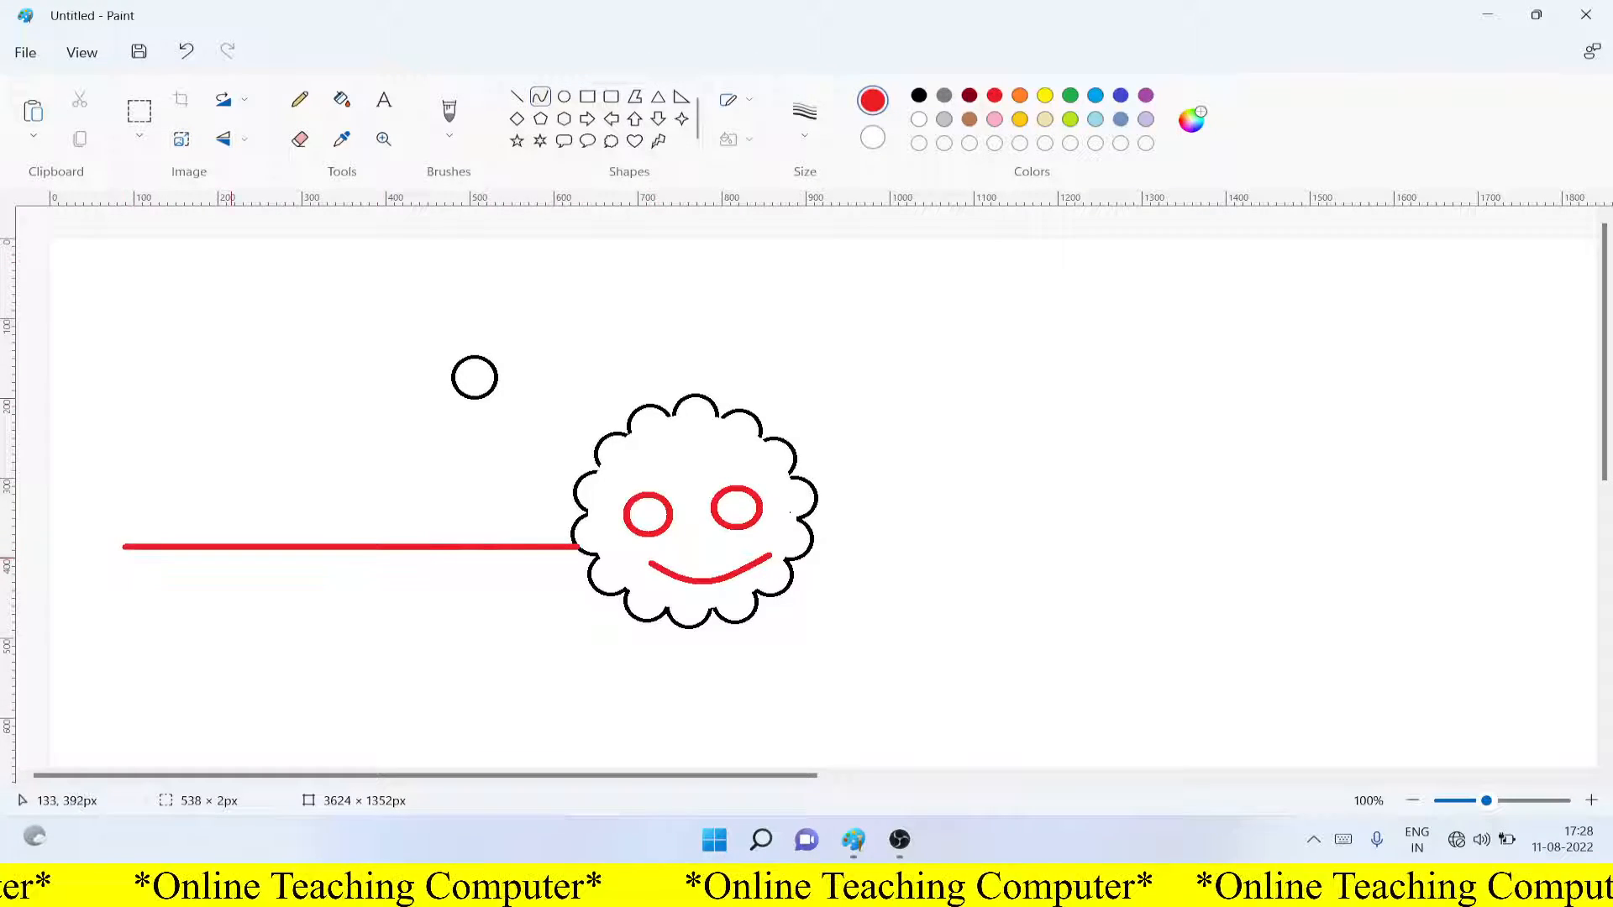
{"action": "left_click_drag", "start_coordinate": [390, 562], "coordinate": [386, 618]}
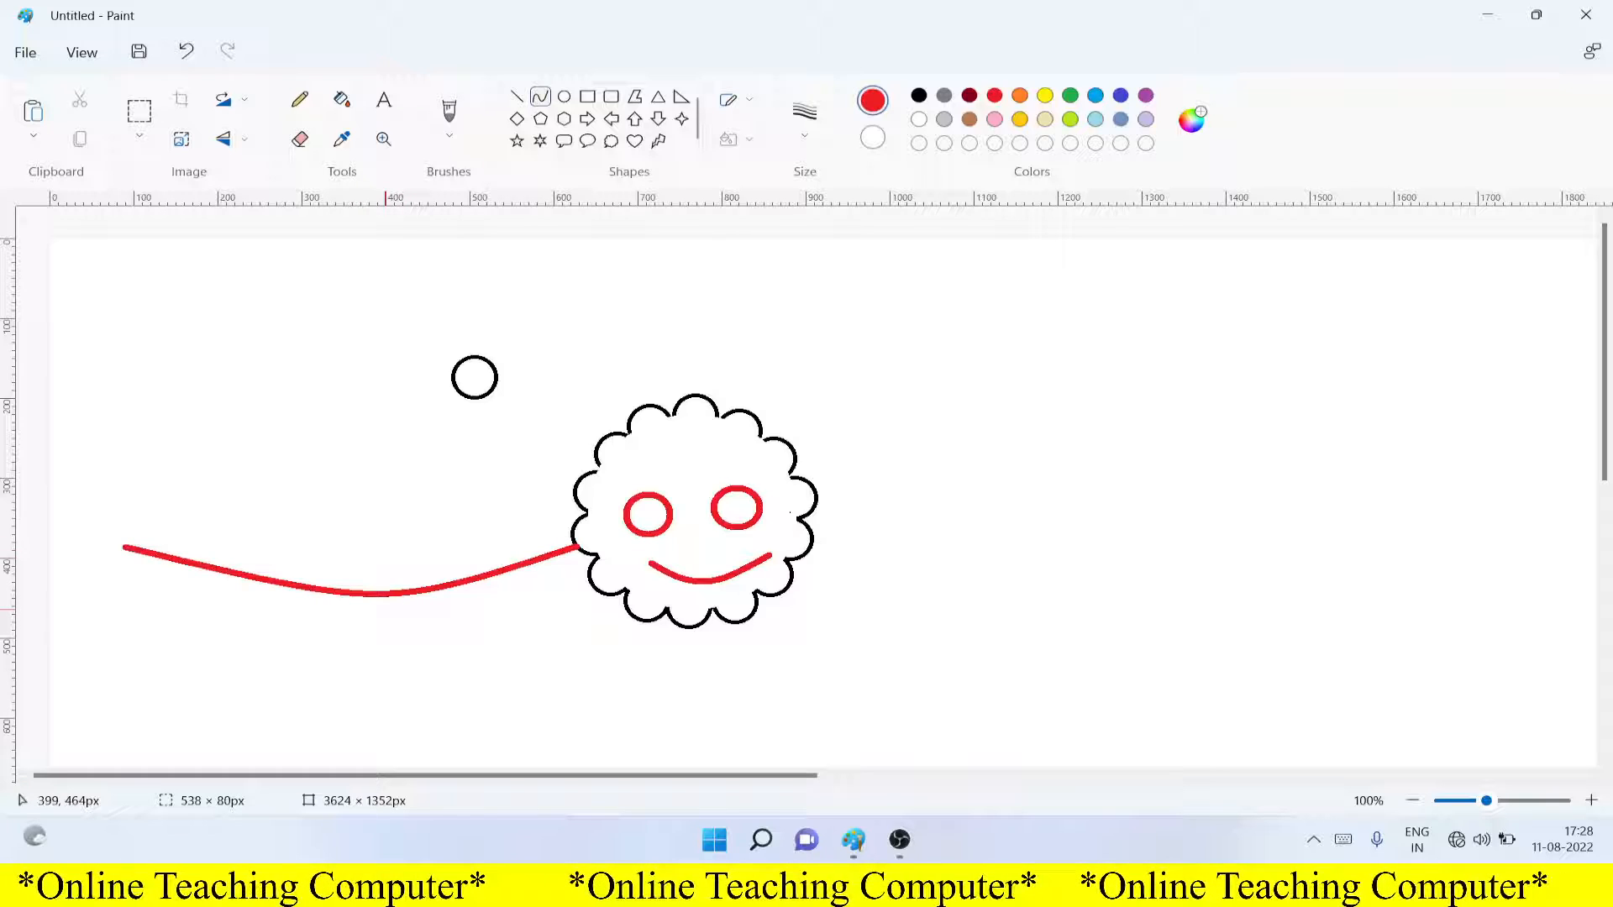
{"action": "left_click_drag", "start_coordinate": [252, 584], "coordinate": [376, 479]}
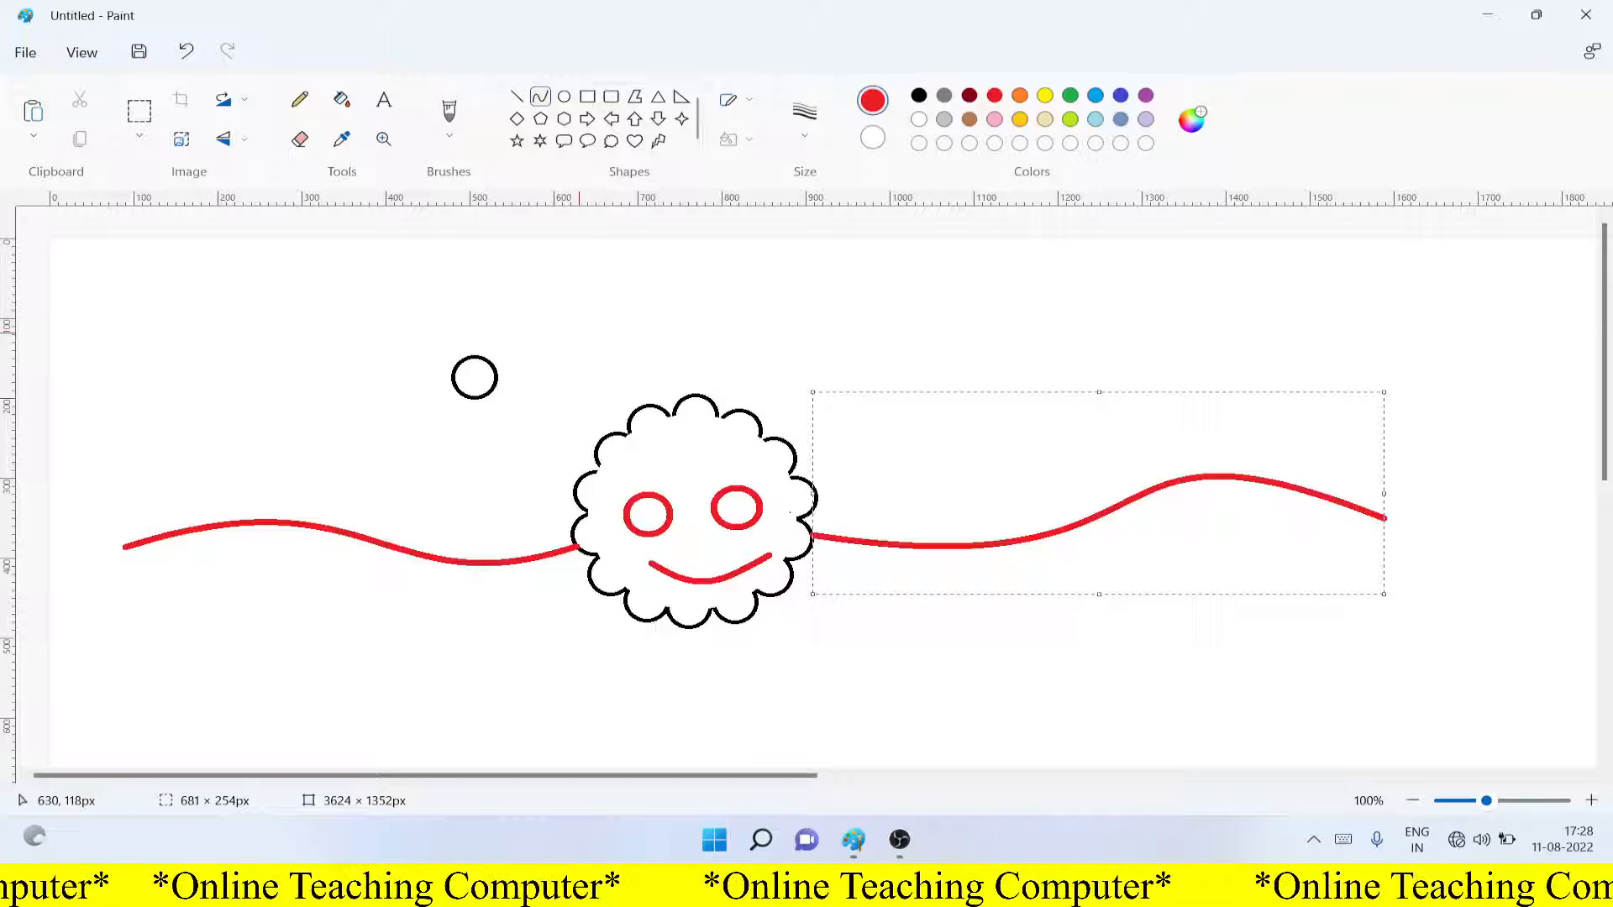
Spray small blue Airbrush dots at the notches between the scallops along the top and right side of the face
{"action": "left_click", "coordinate": [341, 139]}
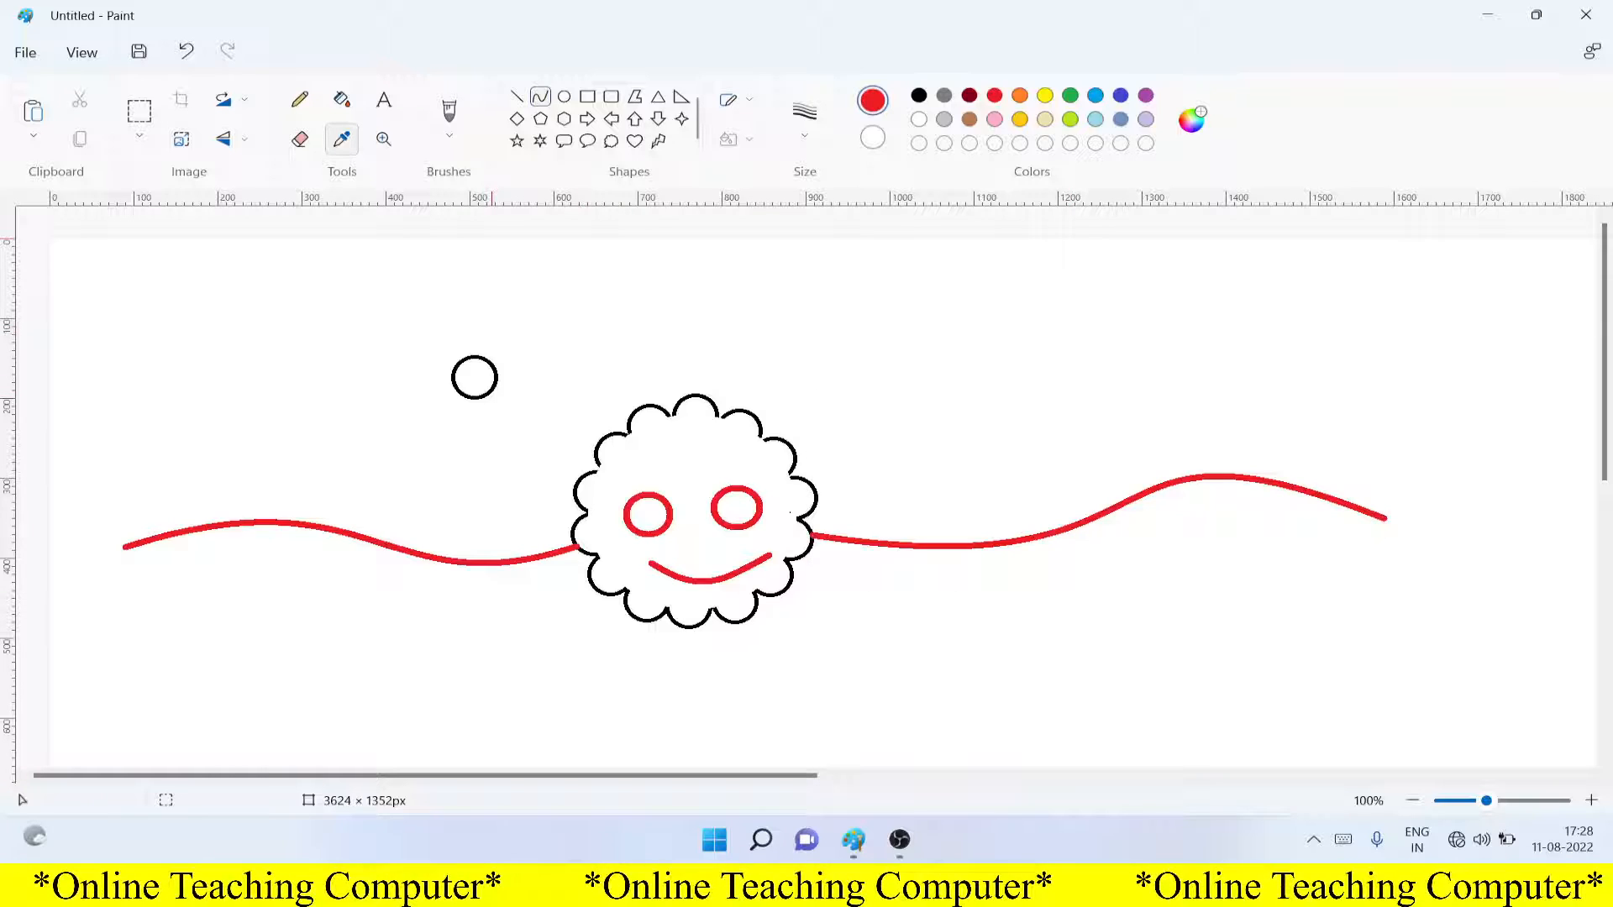
{"action": "left_click", "coordinate": [449, 116]}
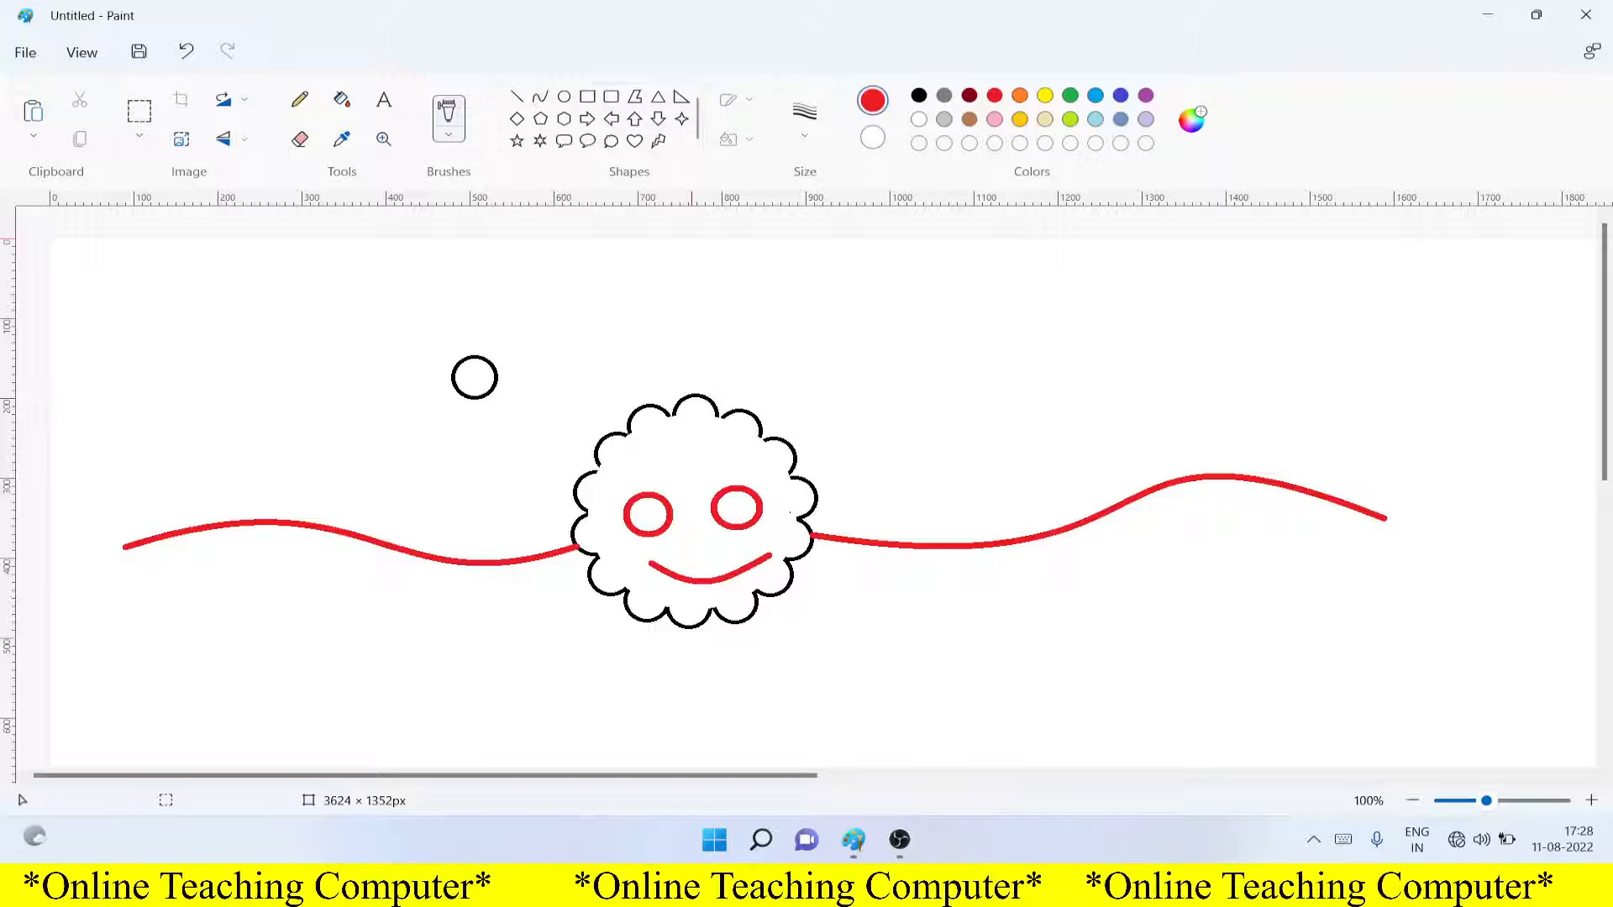
{"action": "left_click", "coordinate": [1120, 95]}
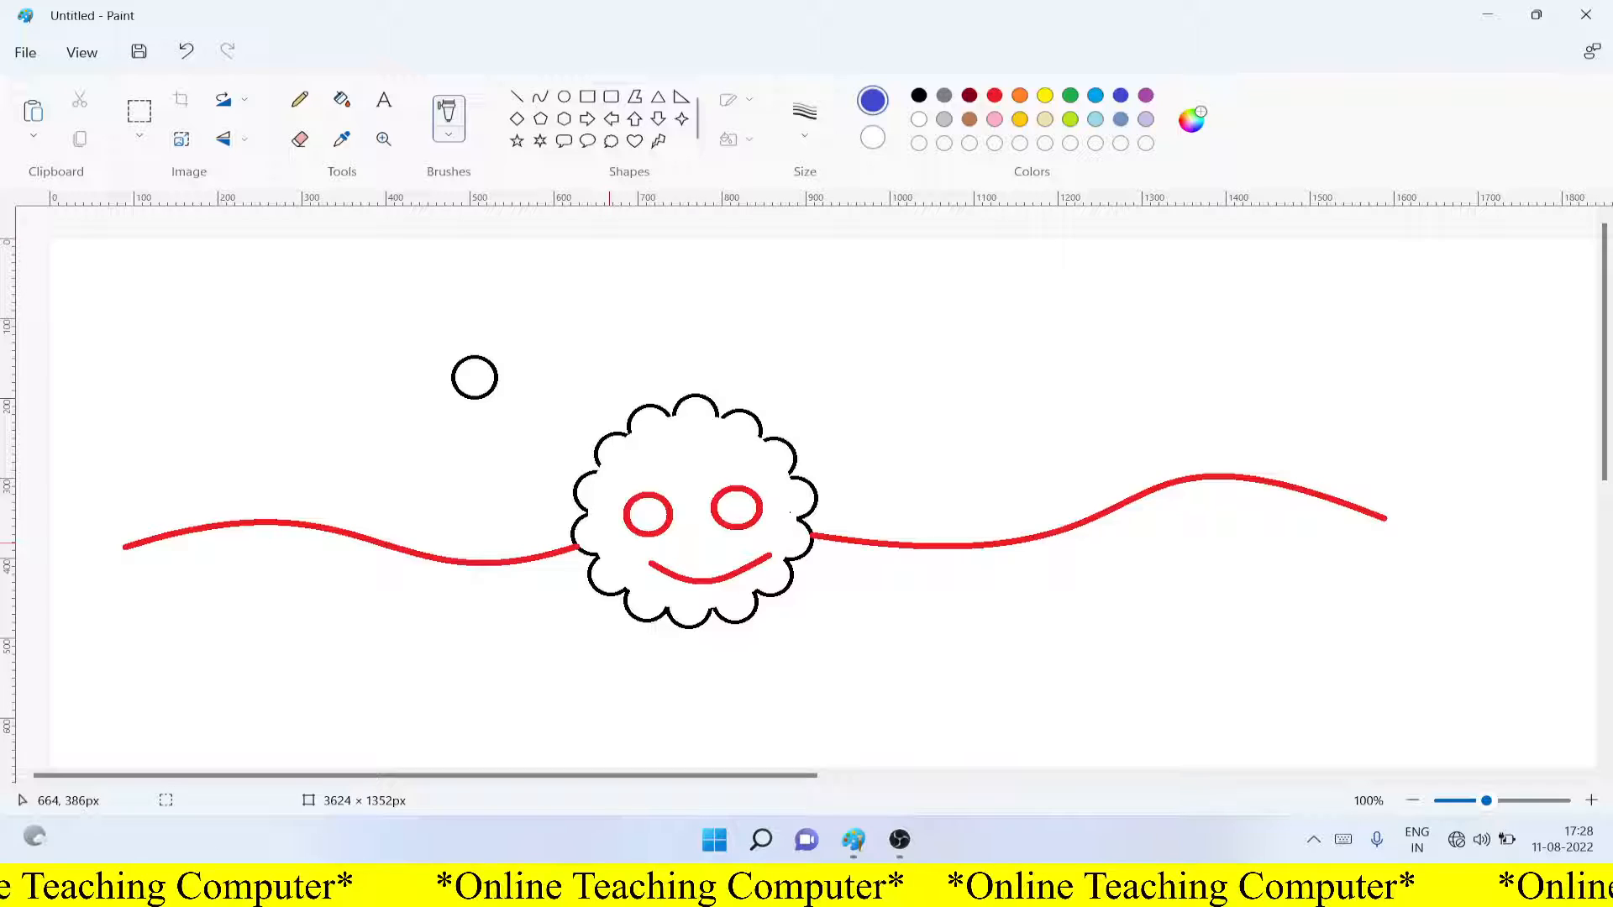
{"action": "left_click", "coordinate": [384, 138]}
{"action": "left_click", "coordinate": [694, 510]}
{"action": "left_click", "coordinate": [448, 118]}
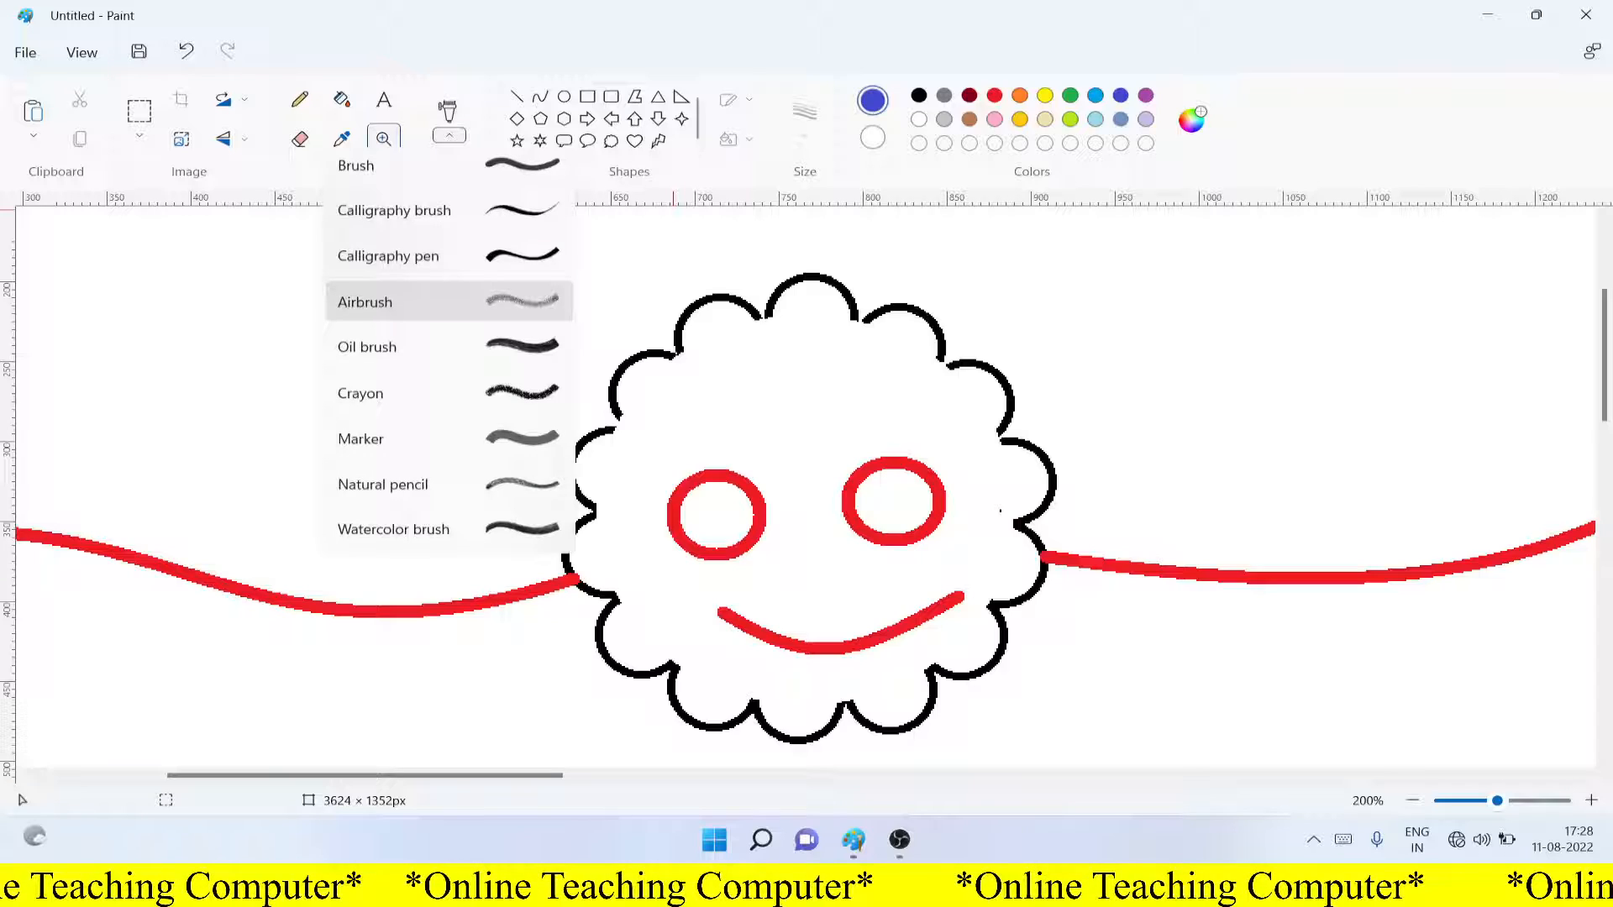
{"action": "left_click", "coordinate": [364, 302]}
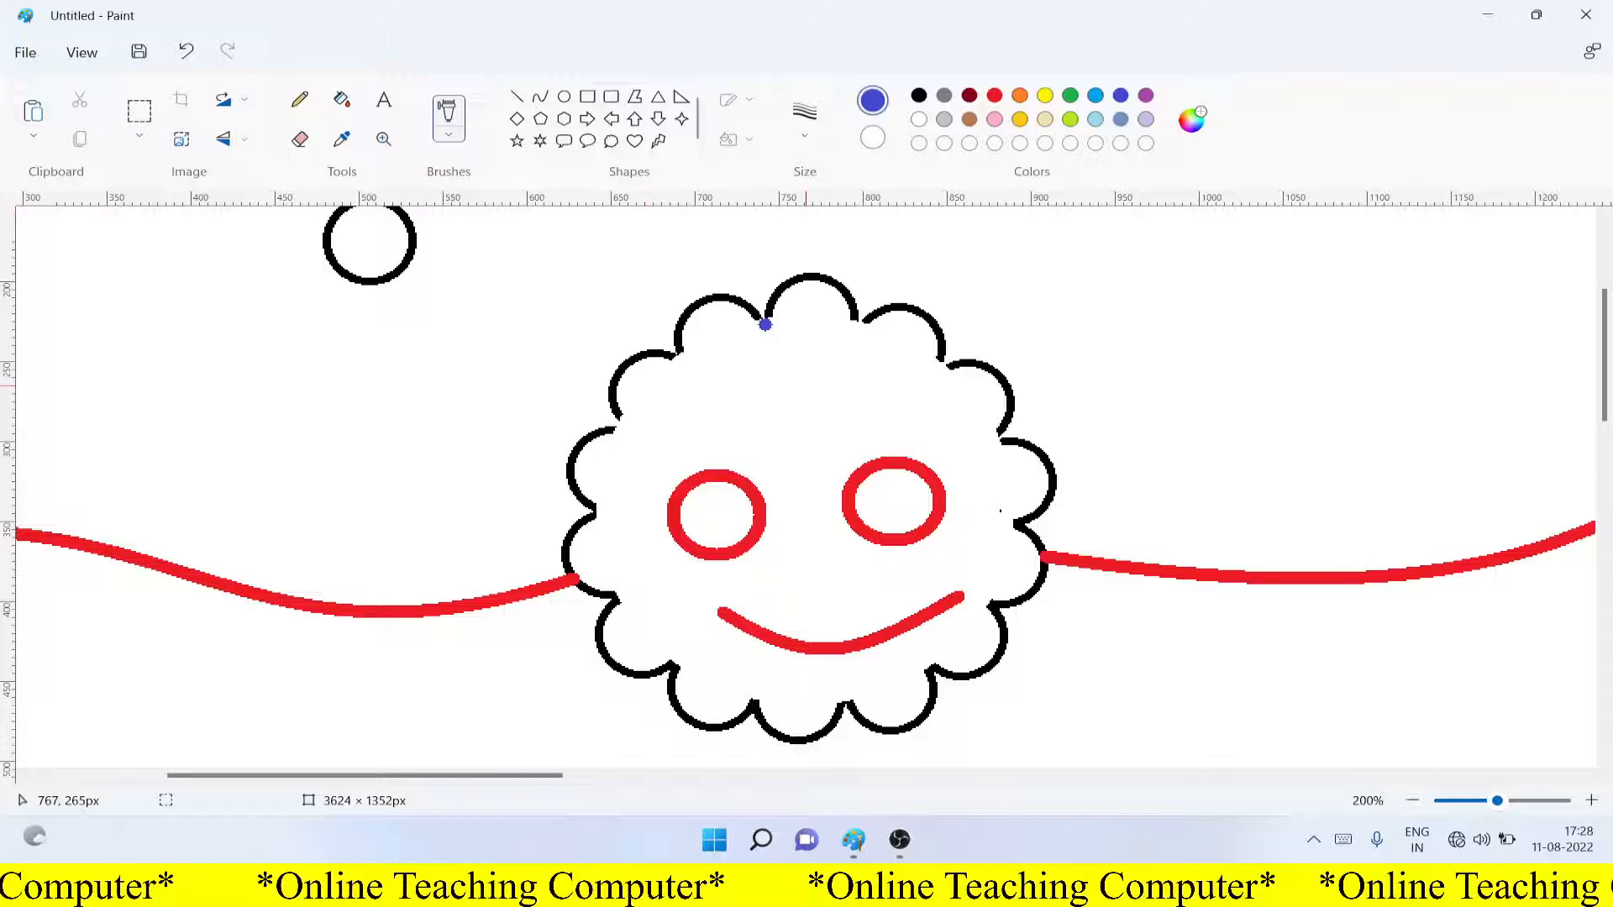
{"action": "left_click", "coordinate": [857, 330]}
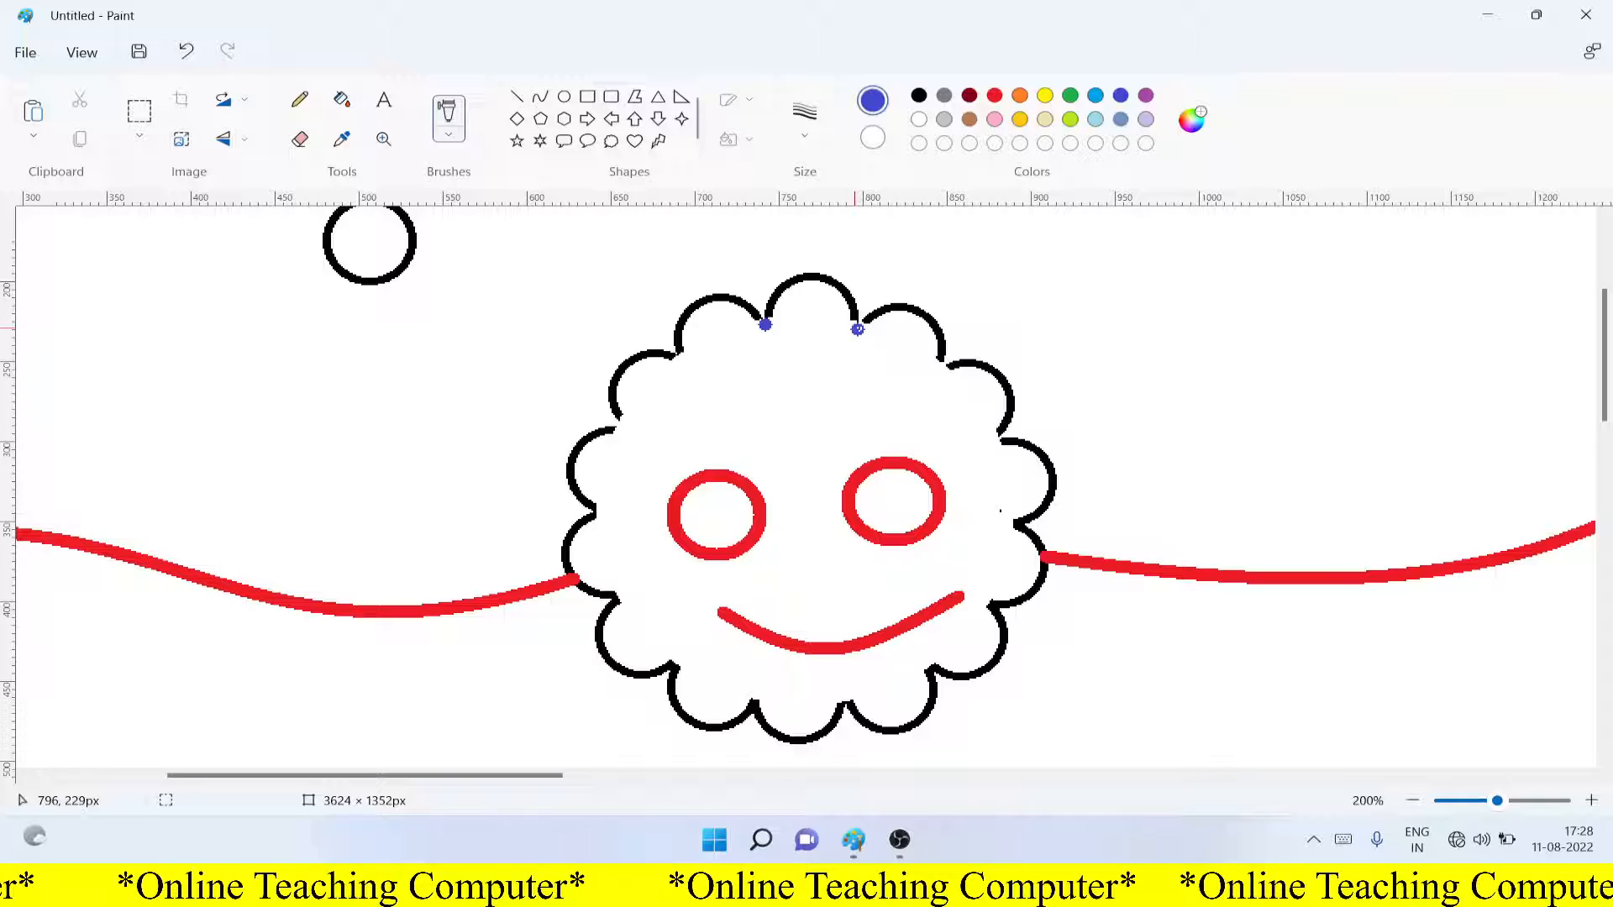
{"action": "left_click", "coordinate": [941, 365]}
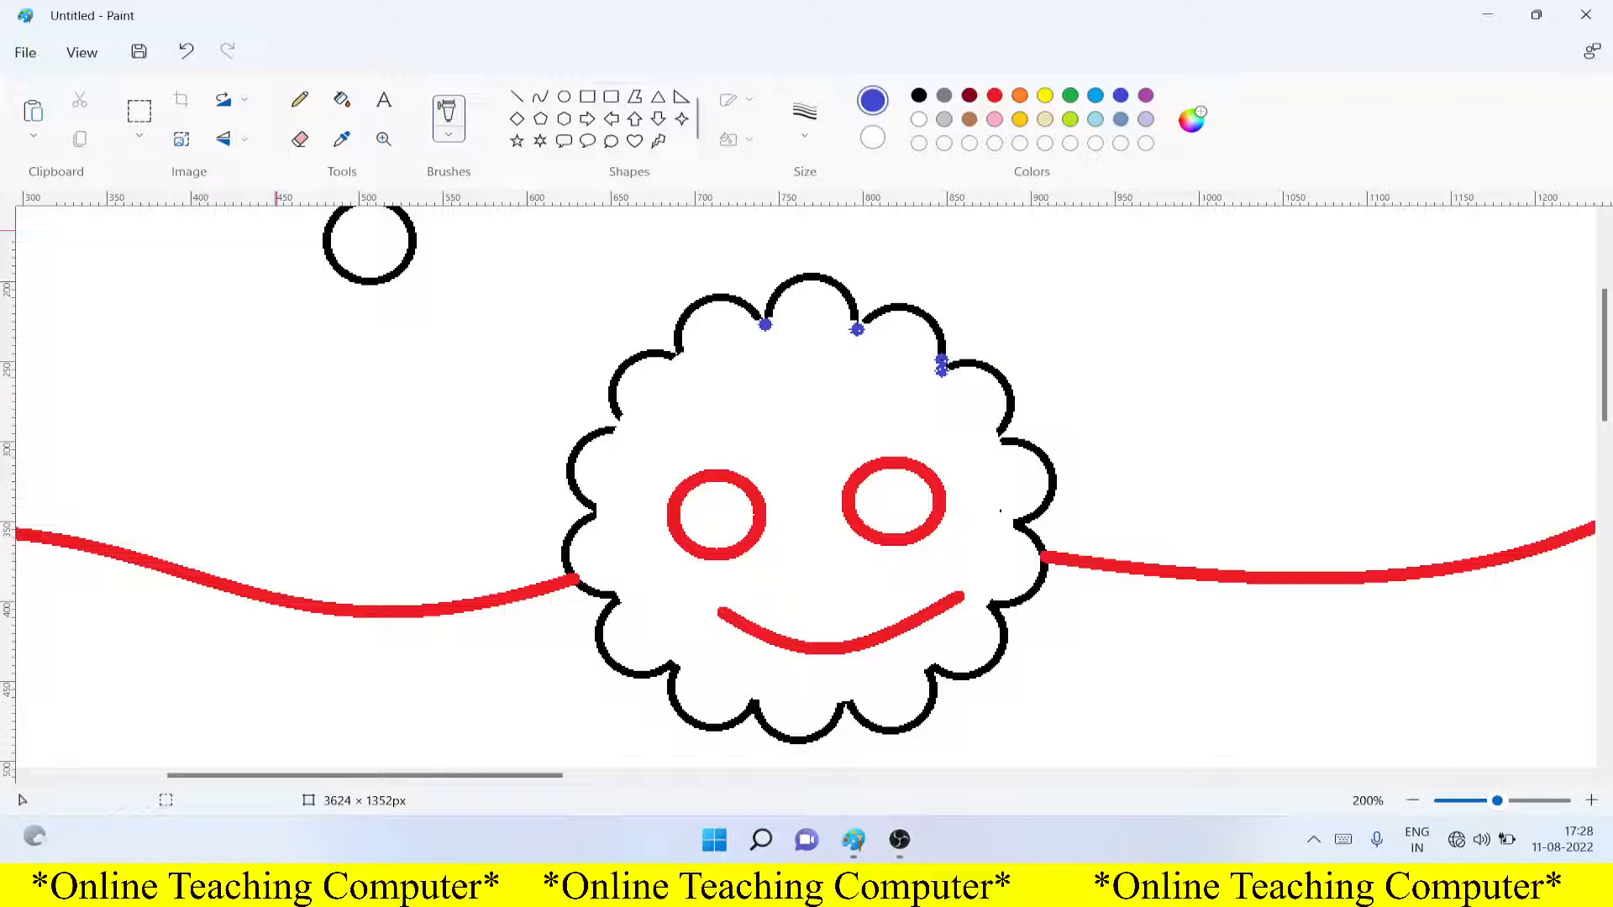
{"action": "left_click", "coordinate": [1015, 523]}
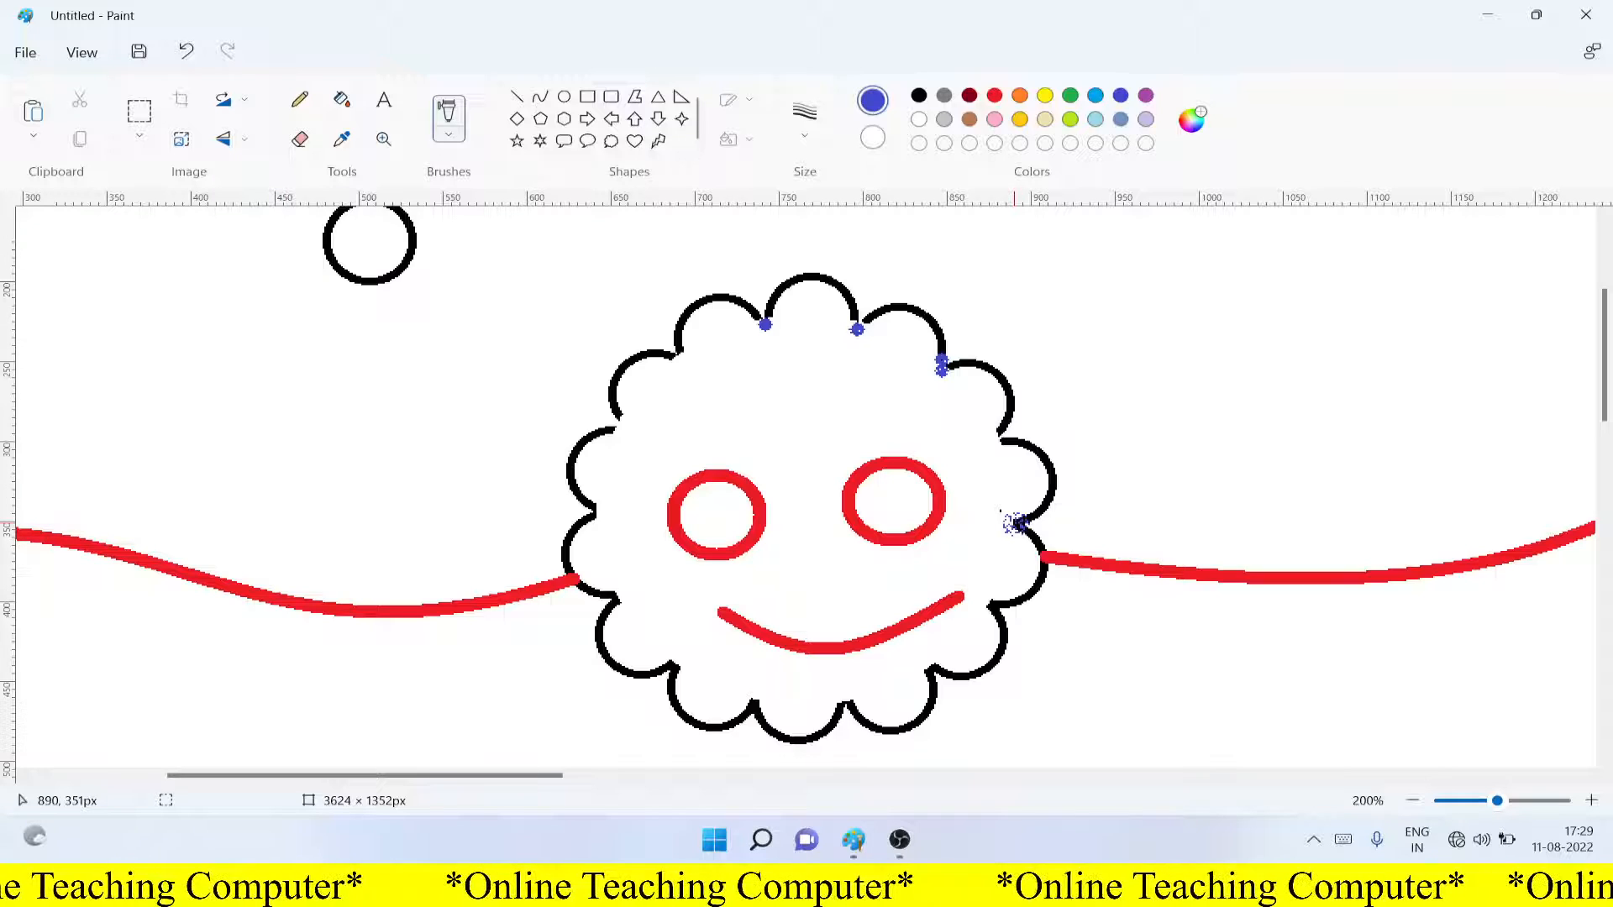
Spray larger blue Airbrush spots at seven notches around the scalloped outline, leaving gaps between them
{"action": "left_click_drag", "start_coordinate": [996, 441], "coordinate": [998, 446]}
{"action": "left_click_drag", "start_coordinate": [857, 336], "coordinate": [859, 341]}
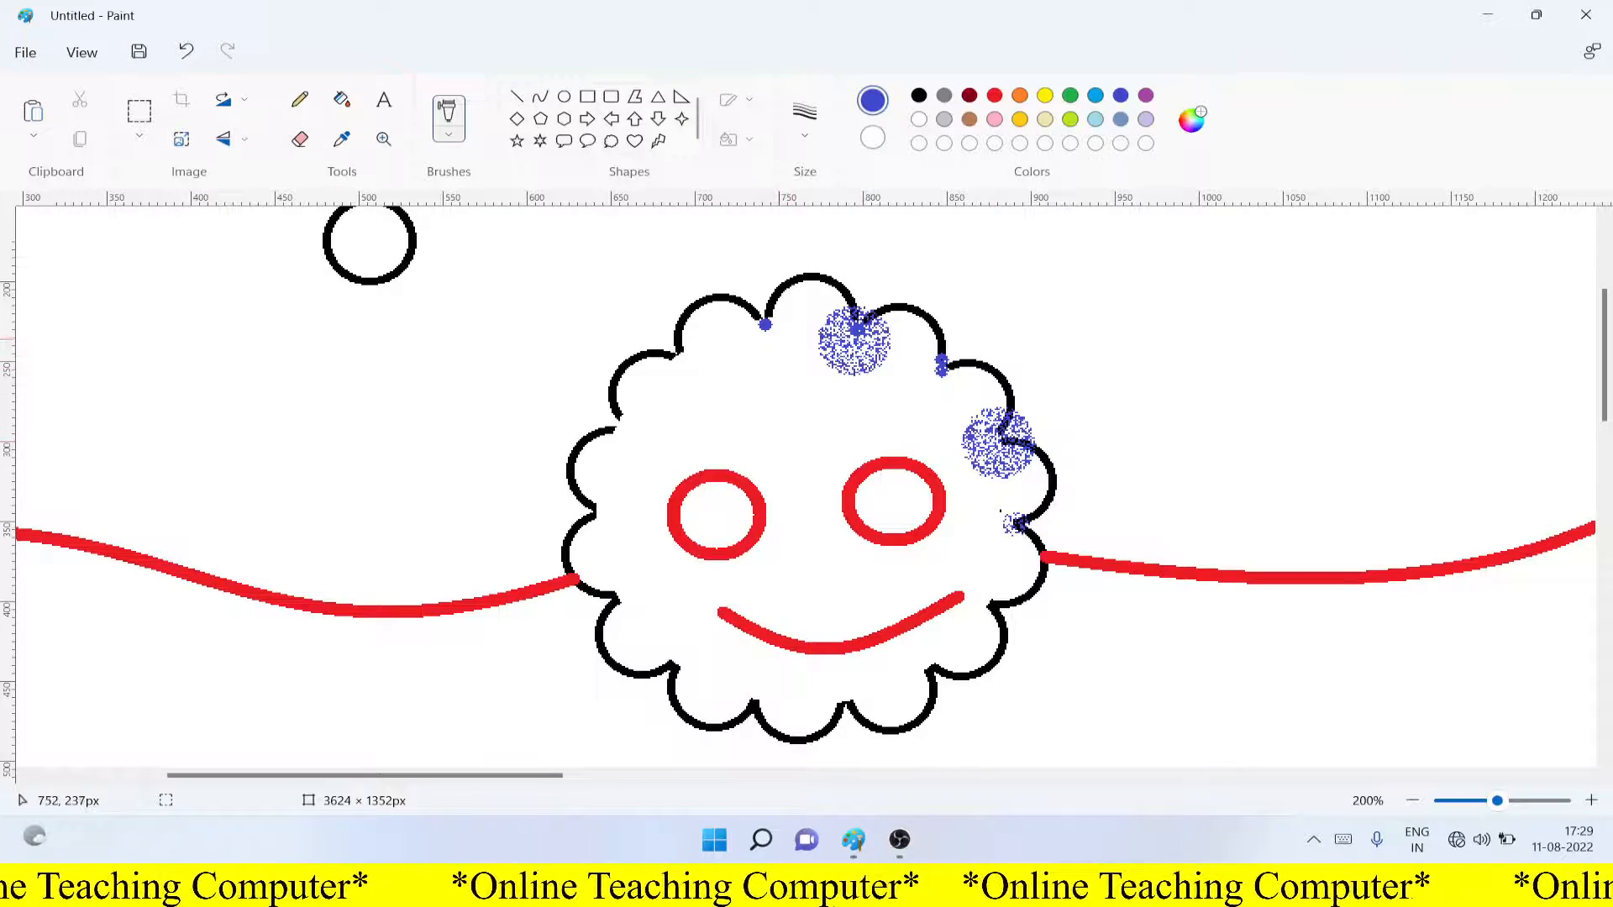
{"action": "left_click_drag", "start_coordinate": [682, 361], "coordinate": [678, 371]}
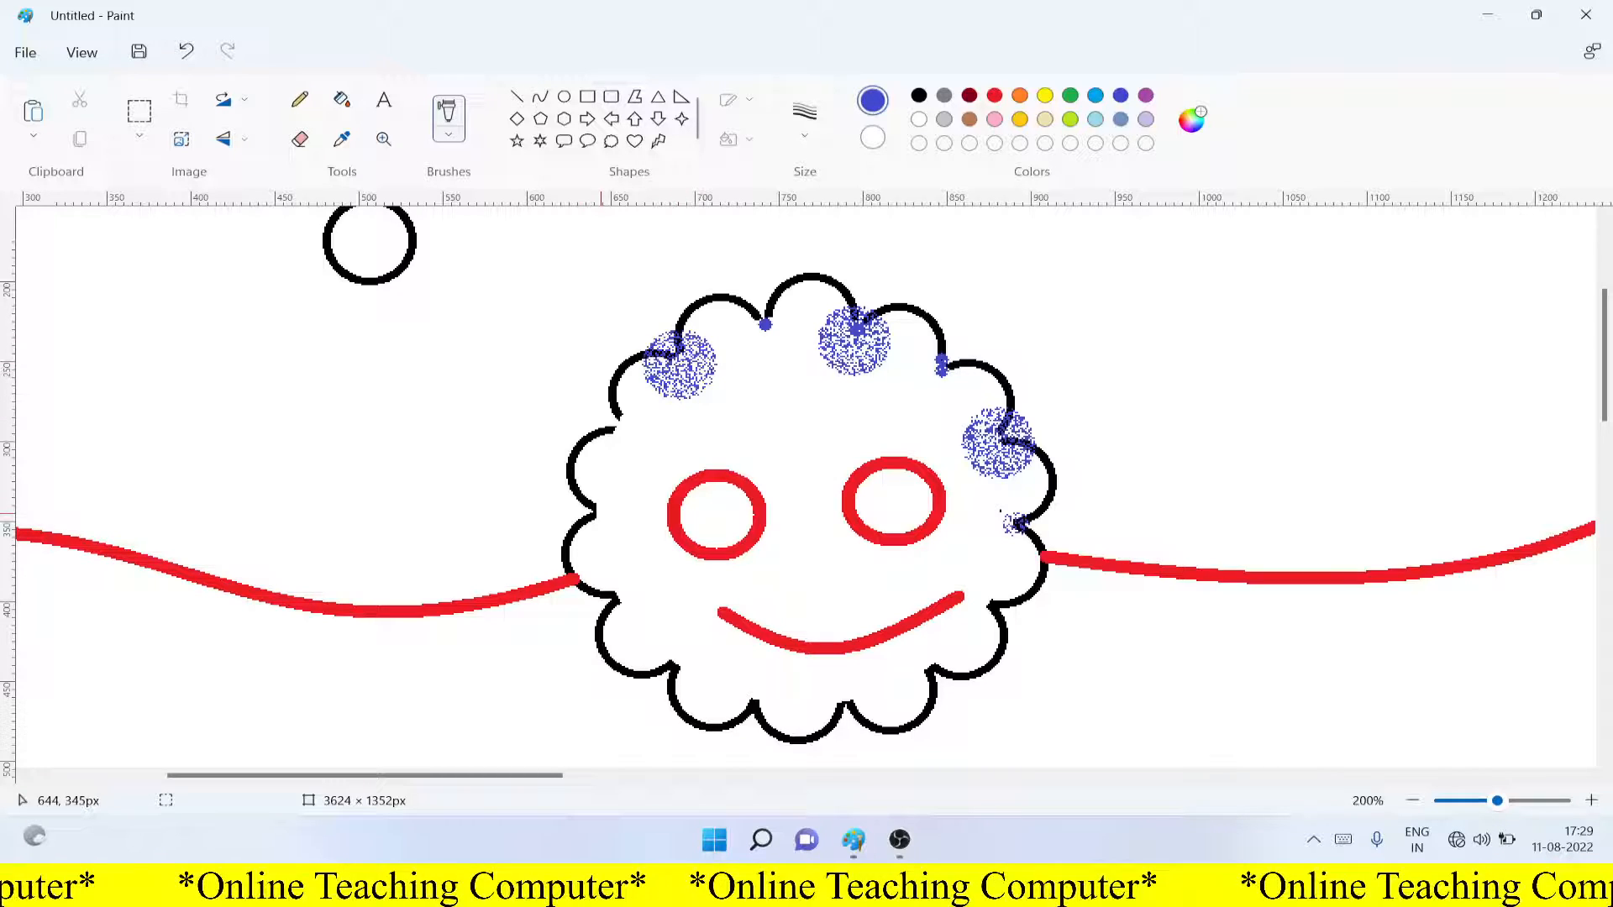
{"action": "left_click_drag", "start_coordinate": [602, 519], "coordinate": [603, 514]}
{"action": "left_click_drag", "start_coordinate": [680, 662], "coordinate": [679, 663]}
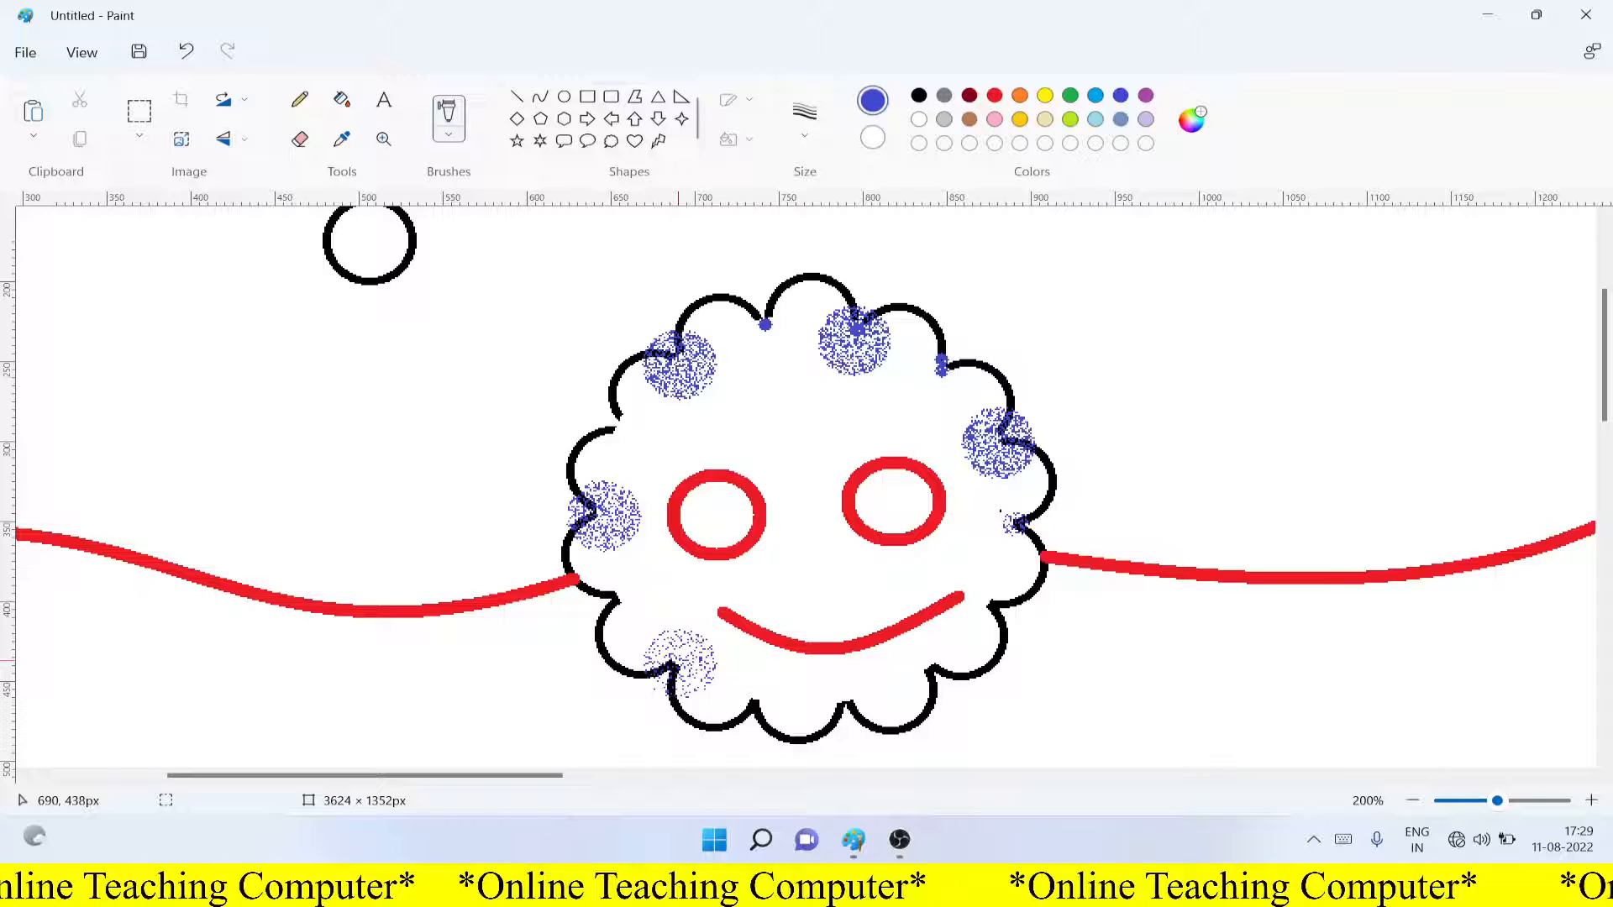
{"action": "left_click_drag", "start_coordinate": [838, 699], "coordinate": [840, 695]}
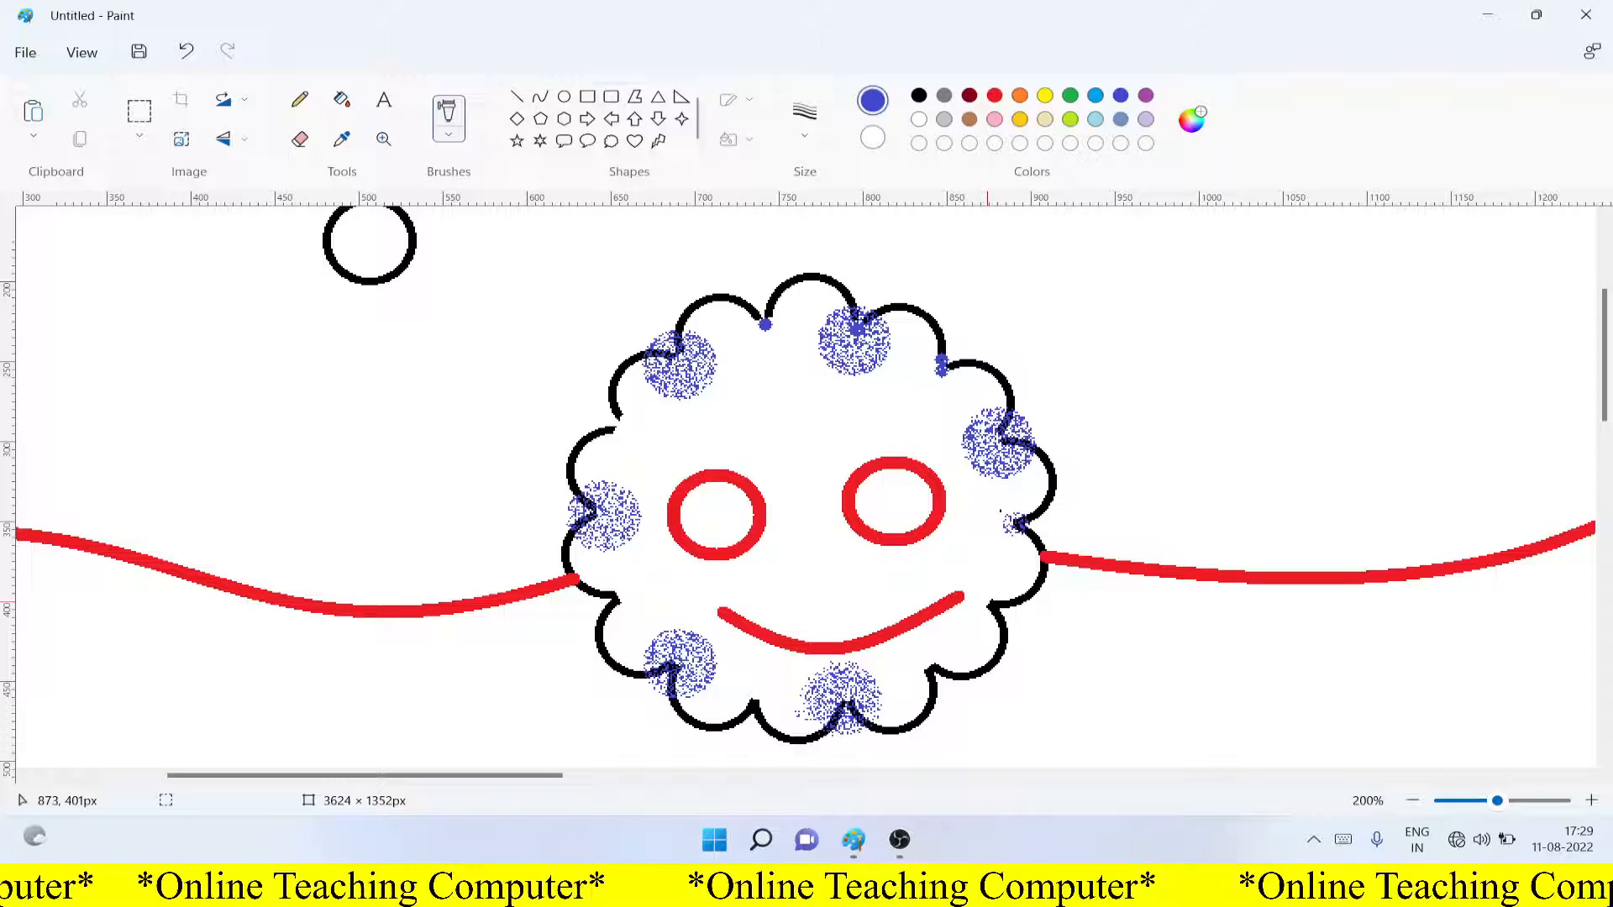
{"action": "left_click_drag", "start_coordinate": [990, 605], "coordinate": [988, 602]}
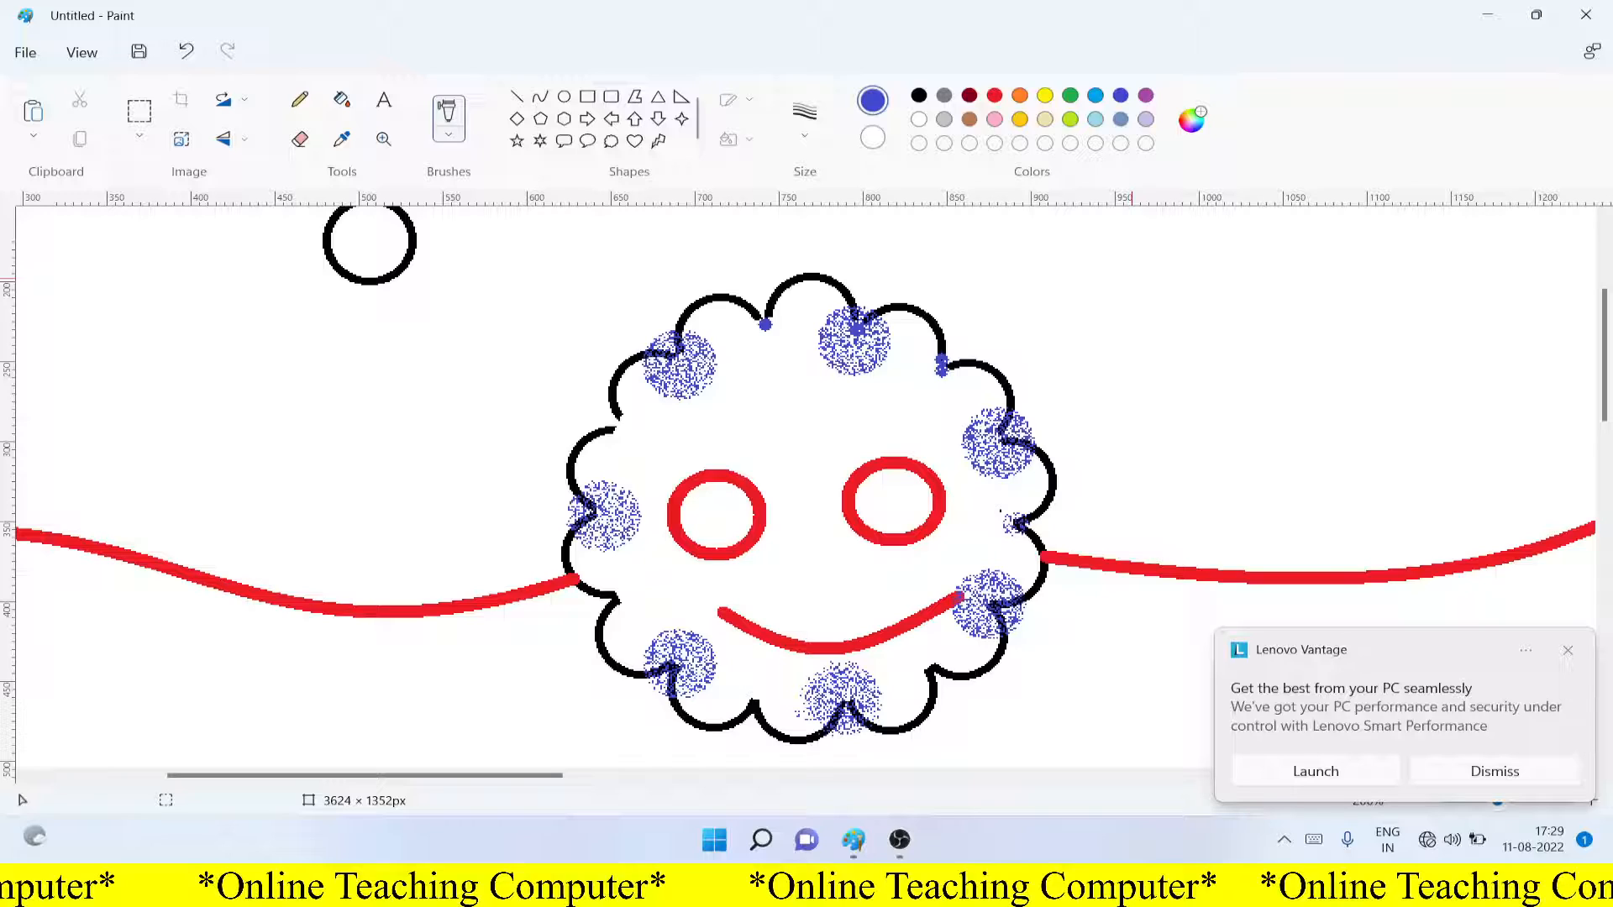
Spray yellow Airbrush spots at the seven remaining notches around the scalloped outline, alternating with the blue spots
{"action": "left_click", "coordinate": [1044, 95]}
{"action": "left_click_drag", "start_coordinate": [766, 335], "coordinate": [769, 338]}
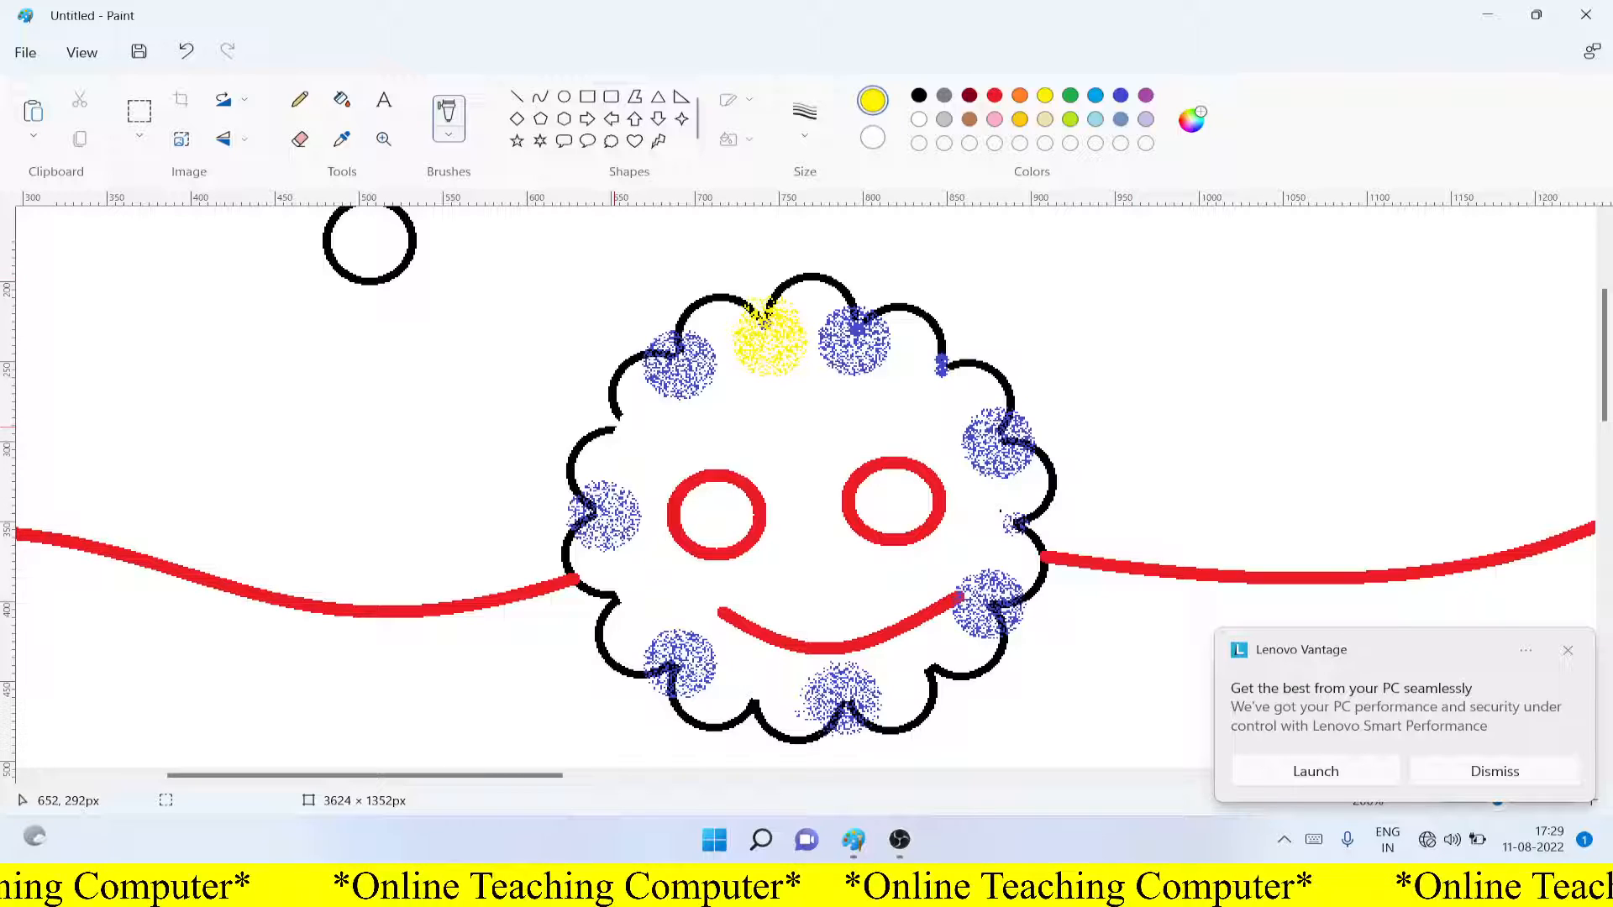
{"action": "left_click_drag", "start_coordinate": [619, 427], "coordinate": [624, 425]}
{"action": "left_click_drag", "start_coordinate": [625, 593], "coordinate": [627, 598]}
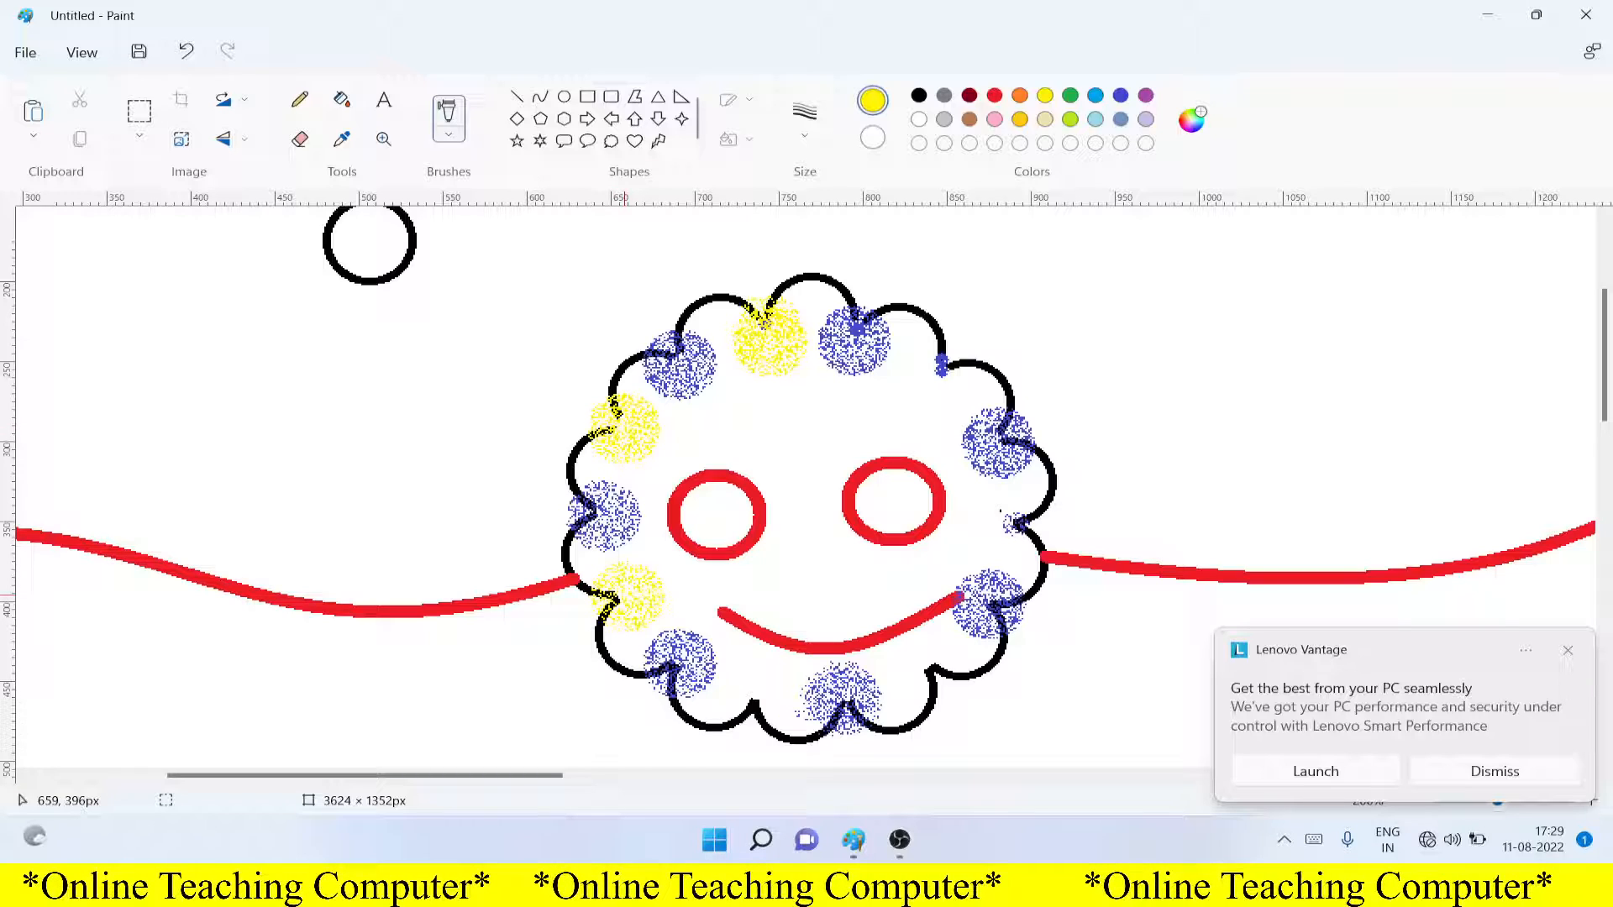
{"action": "left_click_drag", "start_coordinate": [929, 670], "coordinate": [932, 674]}
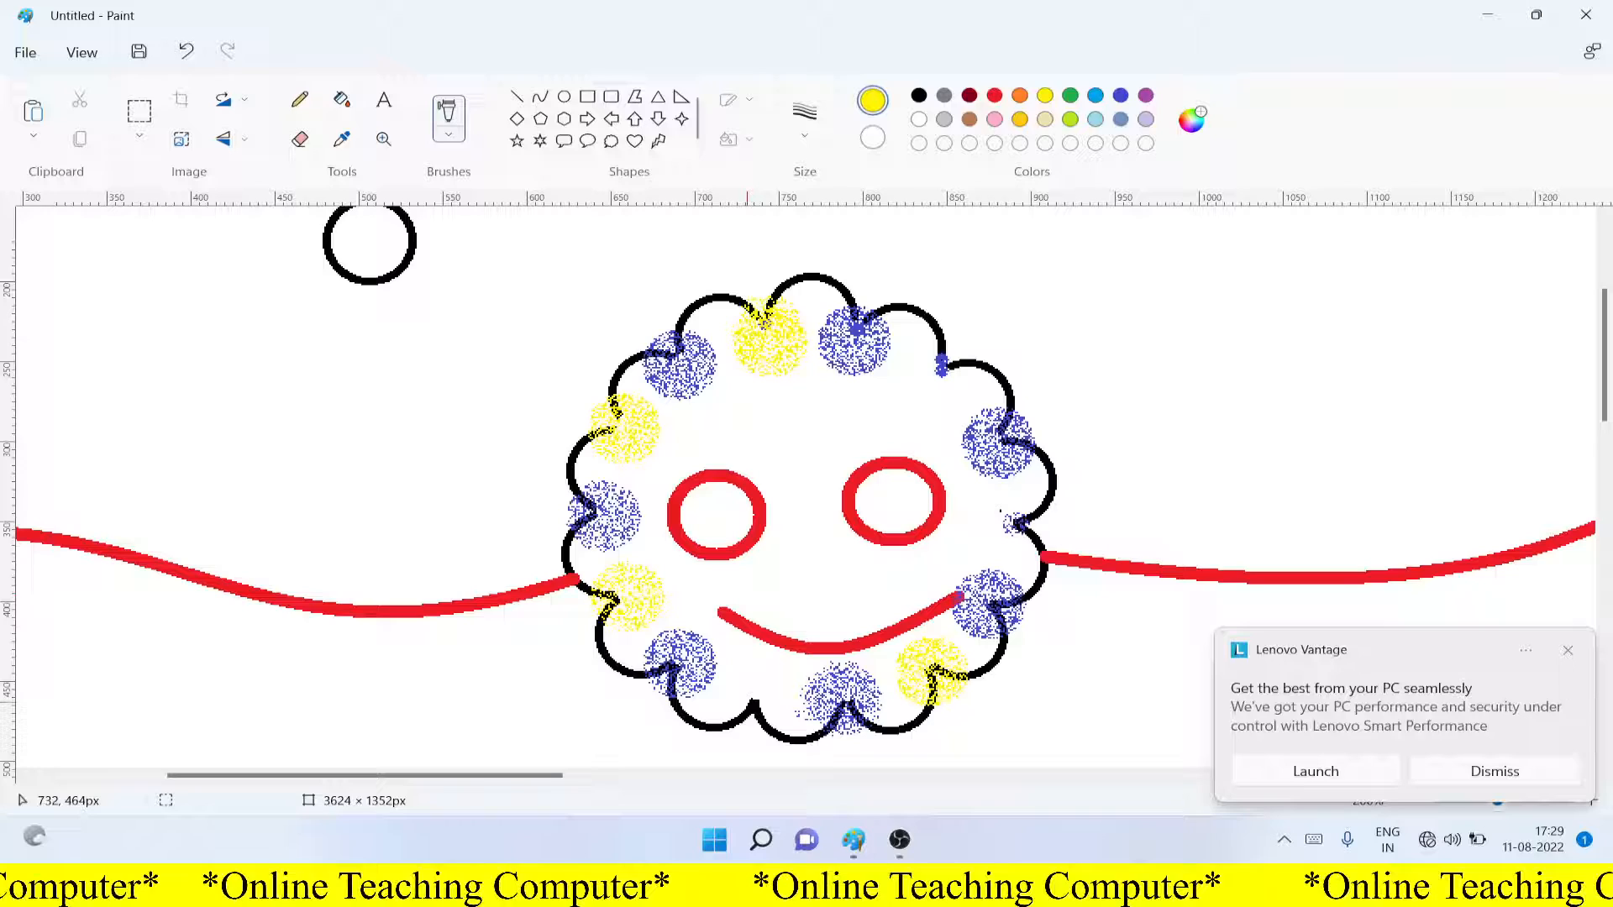
{"action": "left_click_drag", "start_coordinate": [750, 705], "coordinate": [751, 708]}
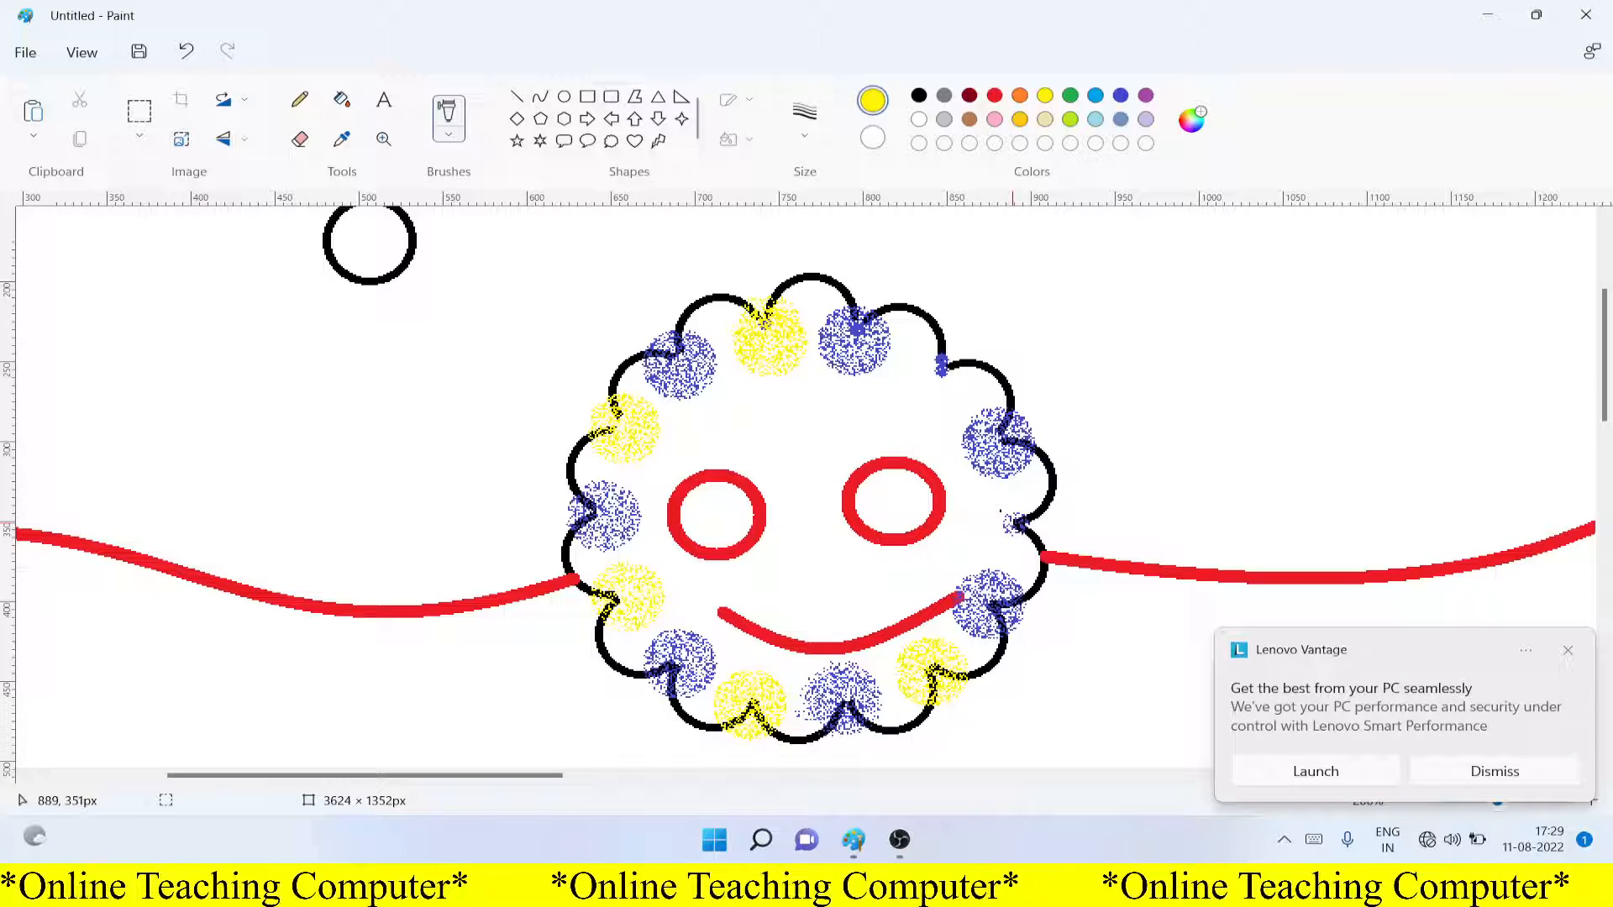
{"action": "left_click_drag", "start_coordinate": [1013, 527], "coordinate": [1014, 524]}
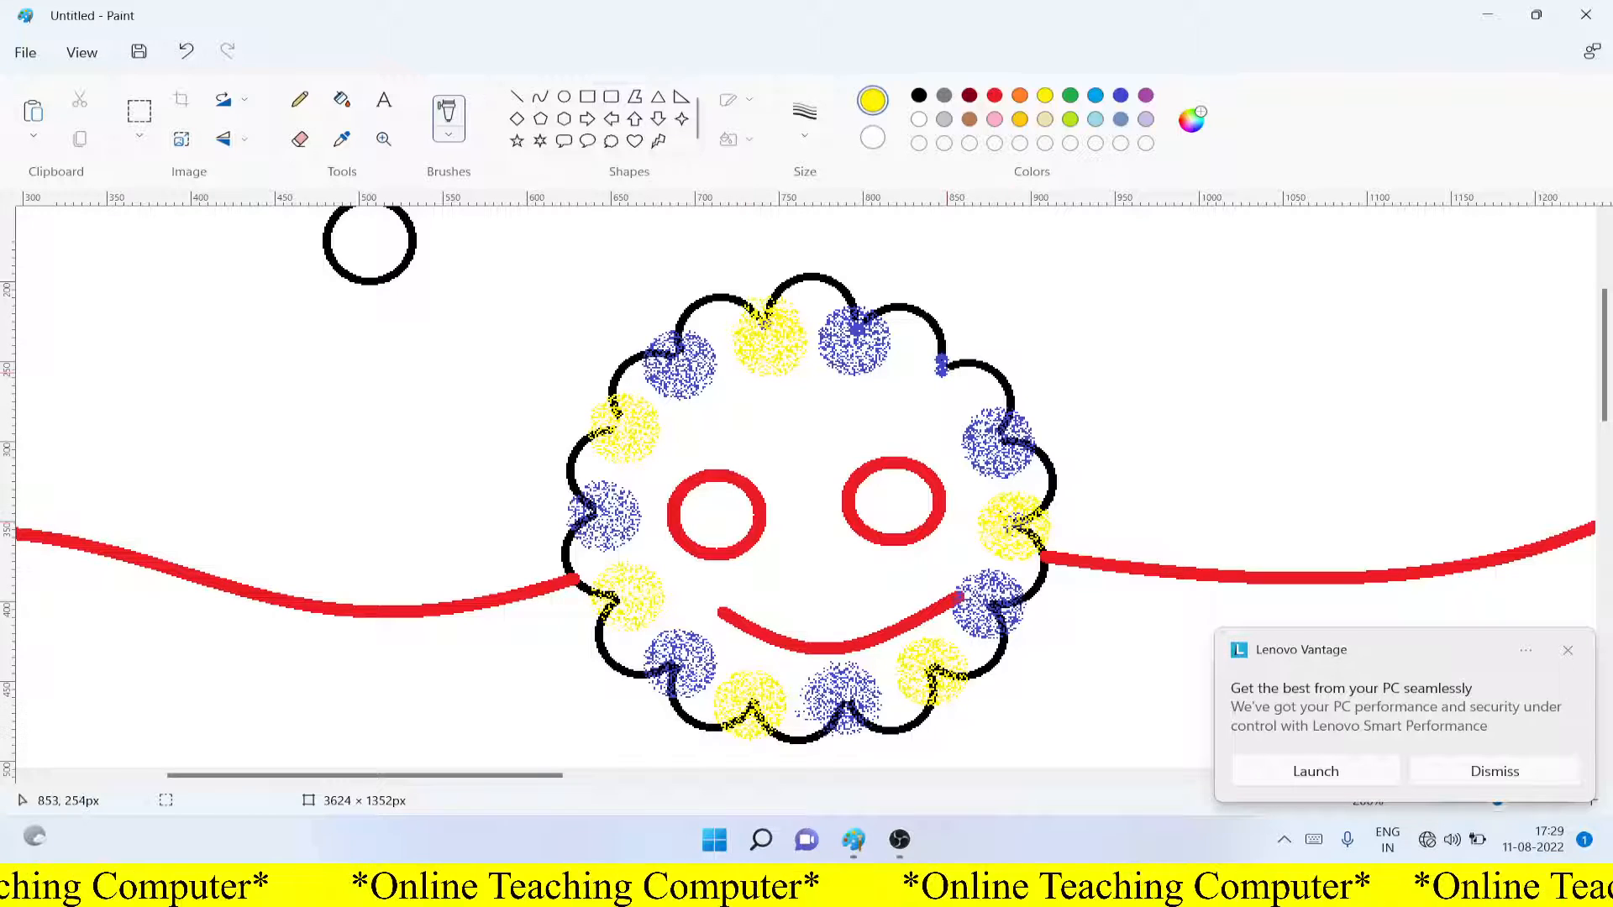
{"action": "left_click_drag", "start_coordinate": [949, 380], "coordinate": [942, 384]}
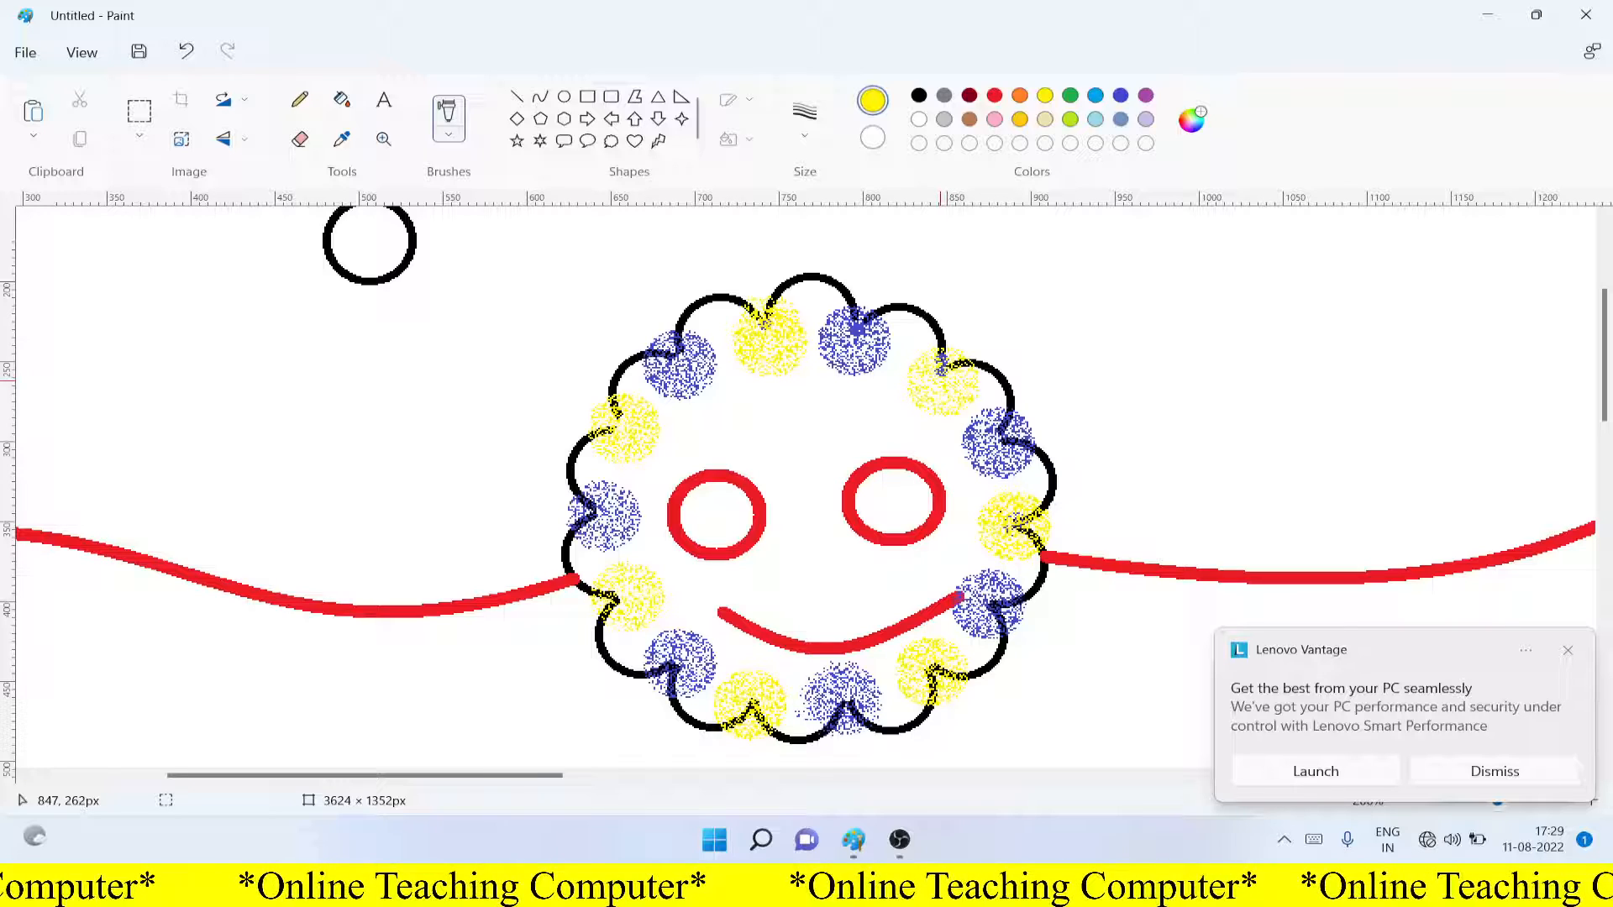
Spray seven lime Airbrush spots in a ring just inside the blue and yellow spots
{"action": "left_click", "coordinate": [1071, 118]}
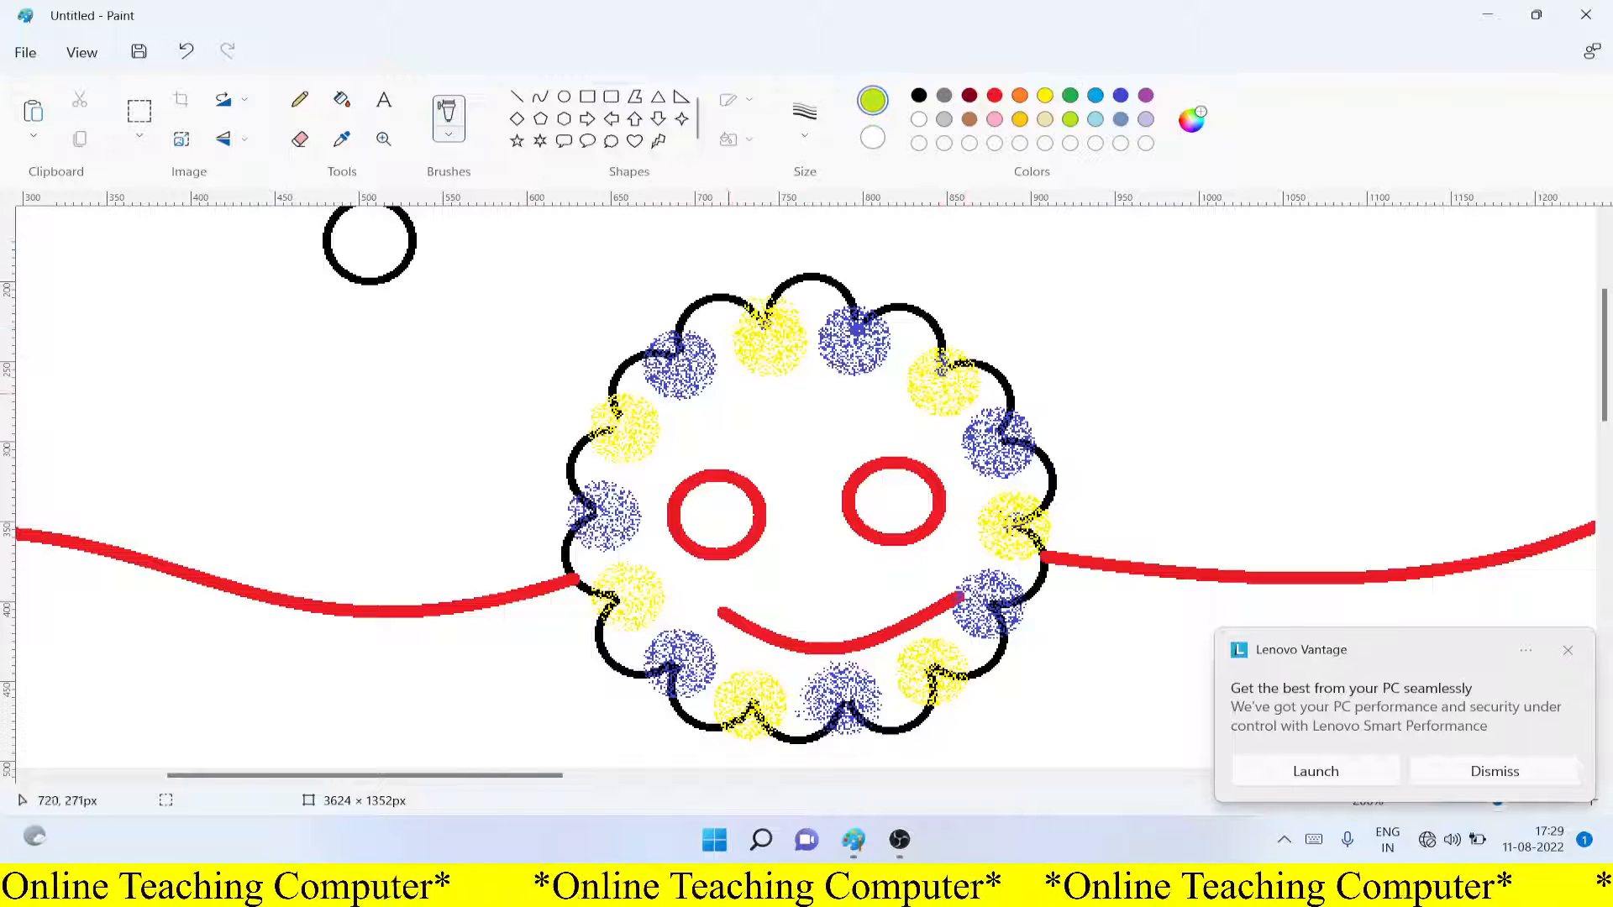
{"action": "left_click_drag", "start_coordinate": [733, 405], "coordinate": [744, 398]}
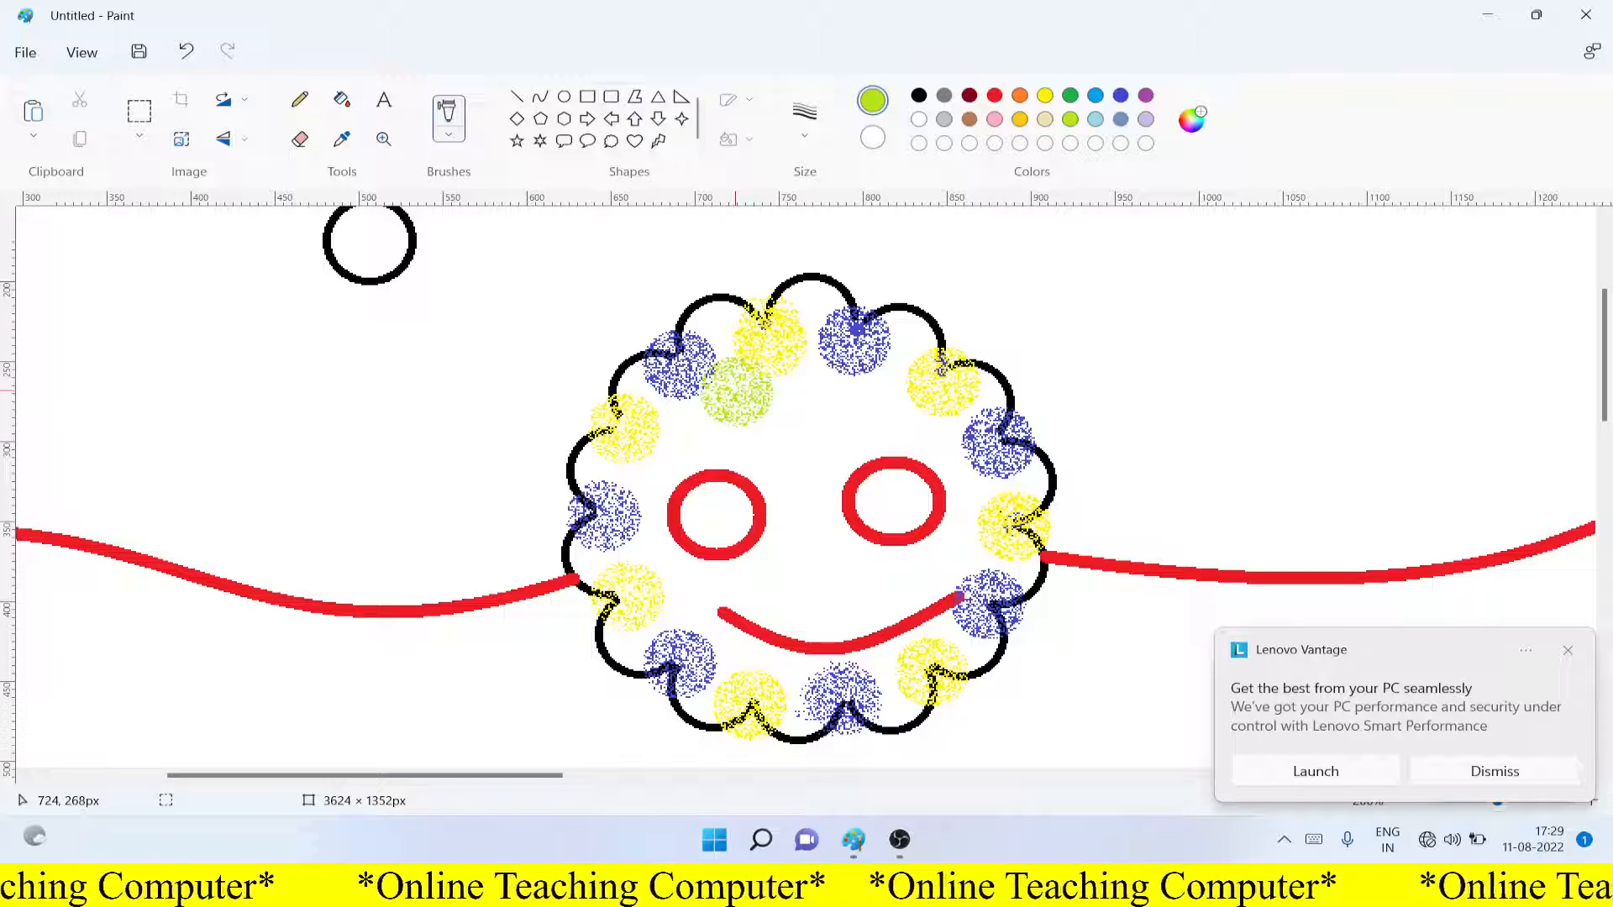
{"action": "left_click_drag", "start_coordinate": [873, 400], "coordinate": [881, 401]}
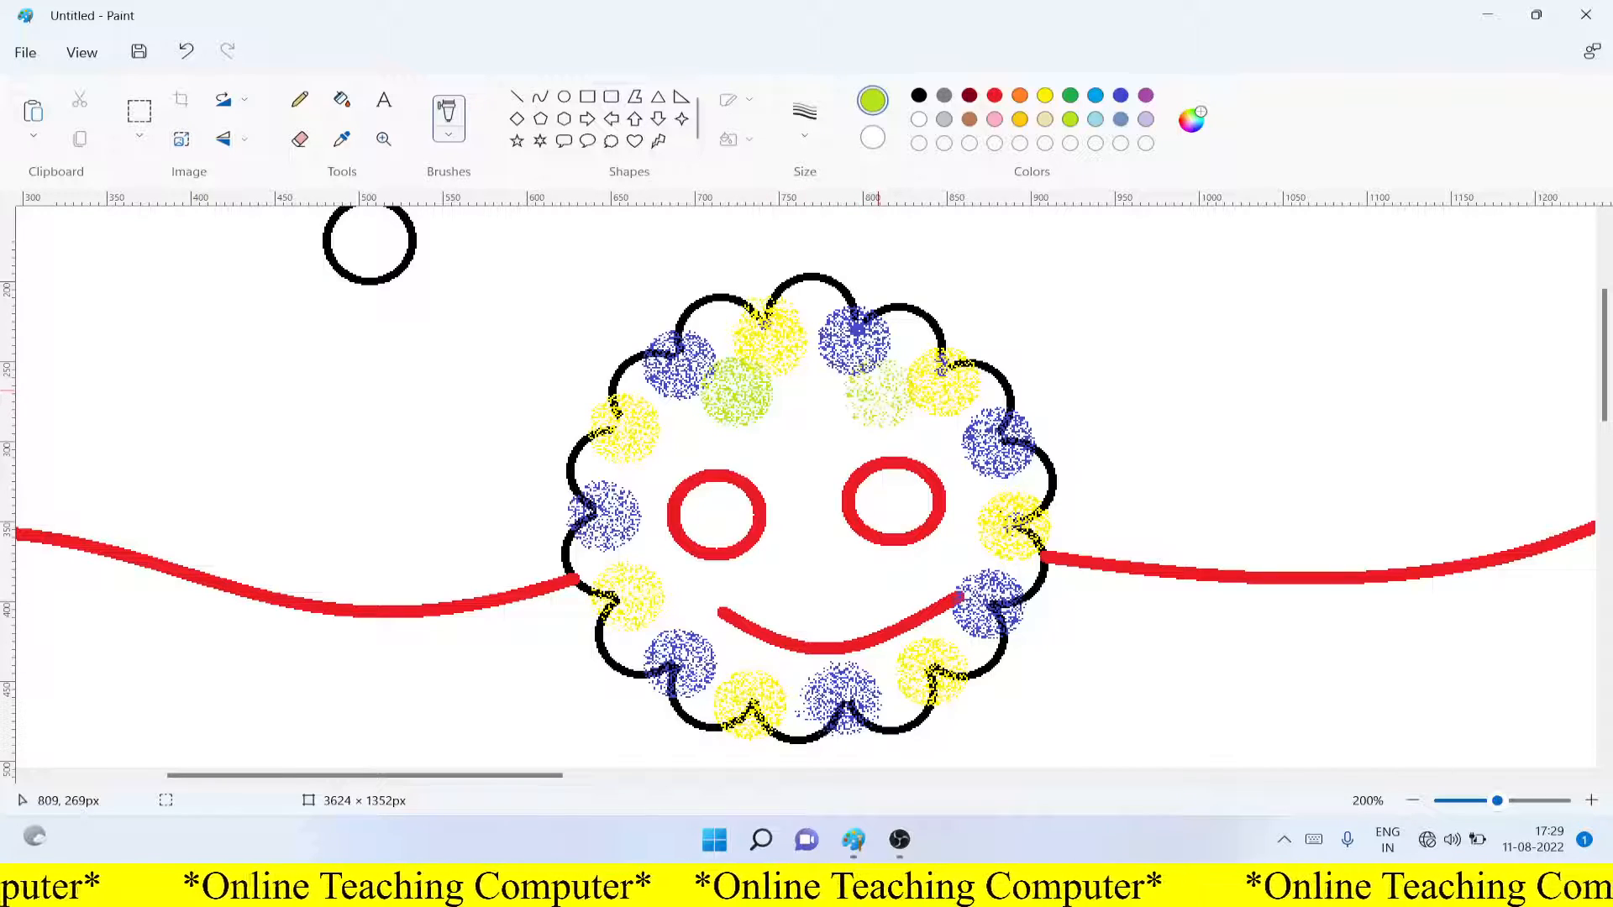
{"action": "left_click_drag", "start_coordinate": [651, 482], "coordinate": [652, 493]}
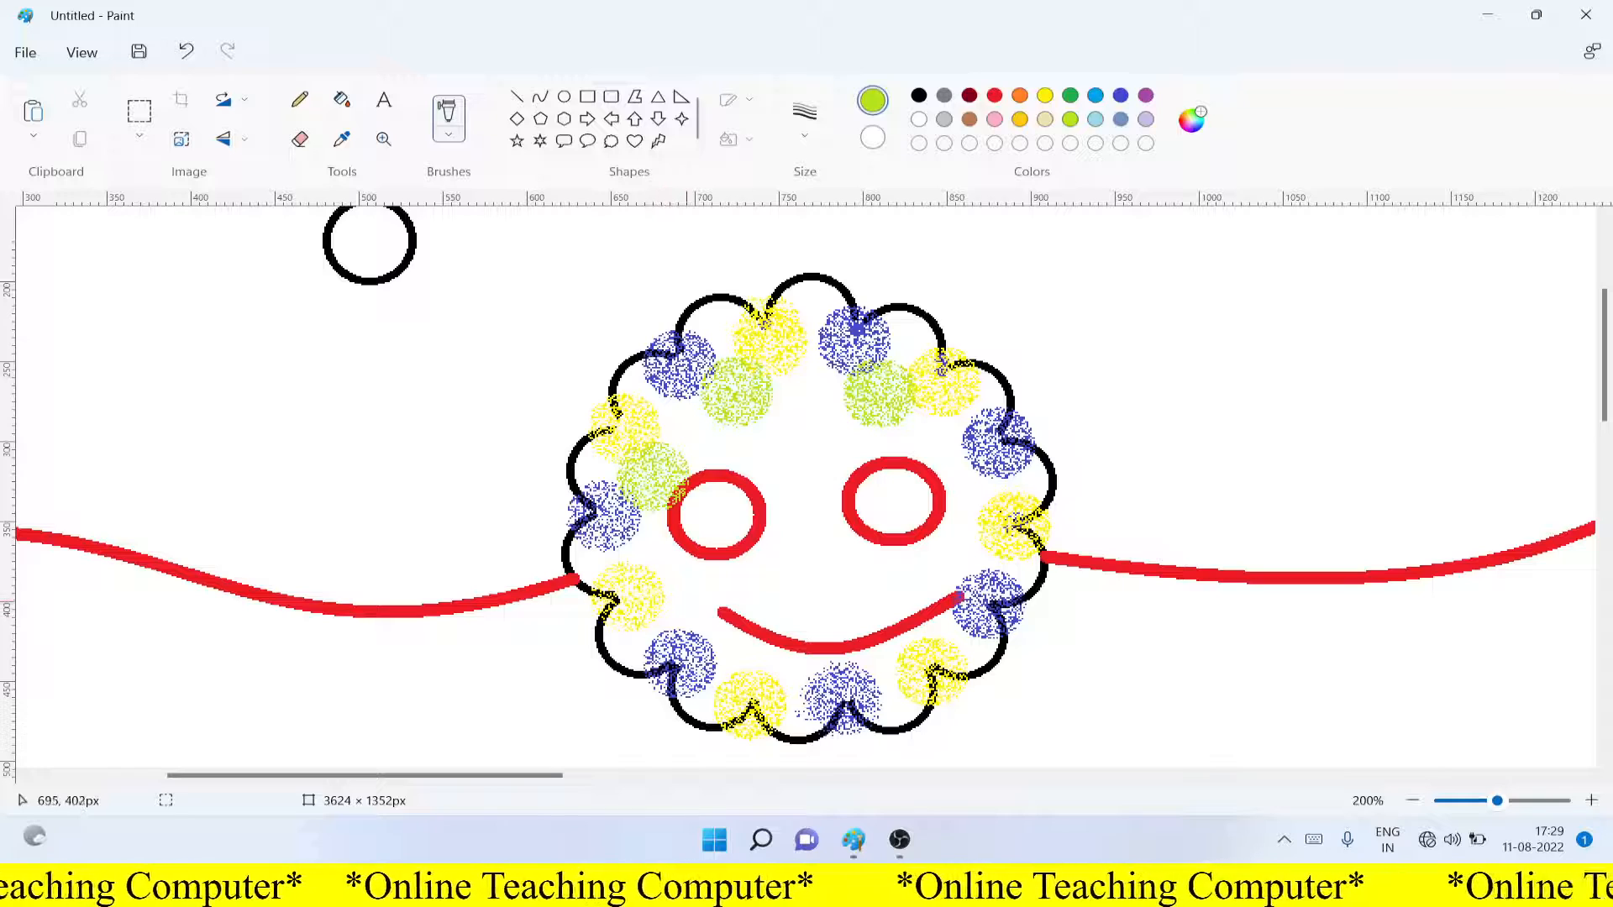
{"action": "left_click_drag", "start_coordinate": [678, 607], "coordinate": [691, 598]}
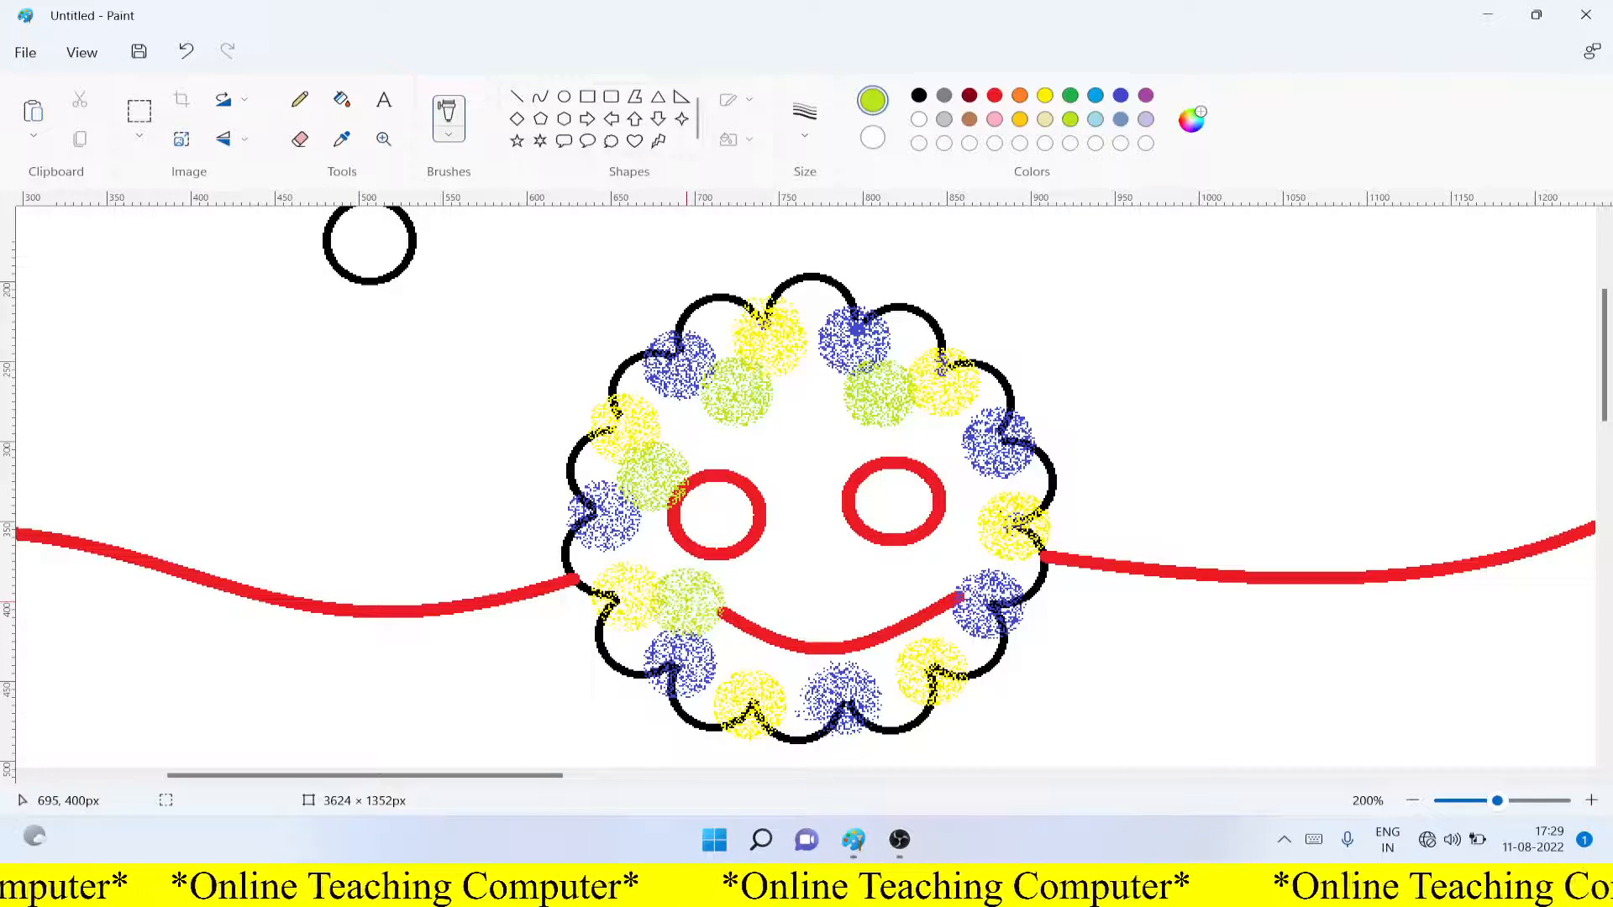
{"action": "mouse_move", "coordinate": [815, 648]}
{"action": "left_mouse_down"}
{"action": "mouse_move", "coordinate": [790, 657]}
{"action": "mouse_move", "coordinate": [802, 654]}
{"action": "left_mouse_up"}
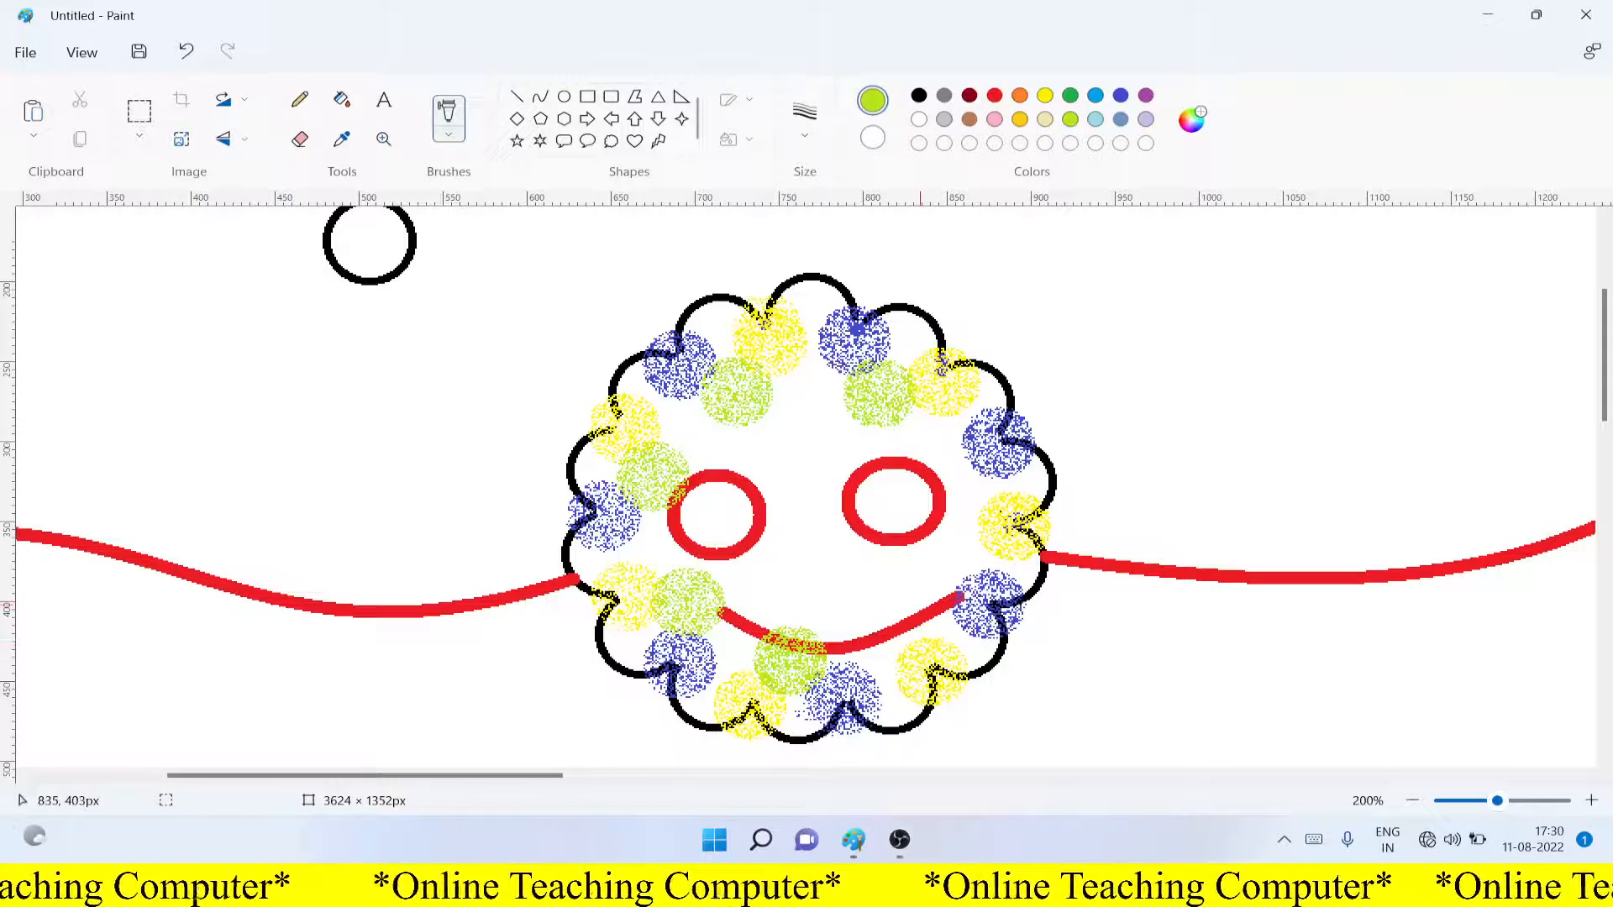
{"action": "mouse_move", "coordinate": [920, 611]}
{"action": "left_mouse_down"}
{"action": "mouse_move", "coordinate": [941, 601]}
{"action": "mouse_move", "coordinate": [907, 623]}
{"action": "mouse_move", "coordinate": [927, 619]}
{"action": "left_mouse_up"}
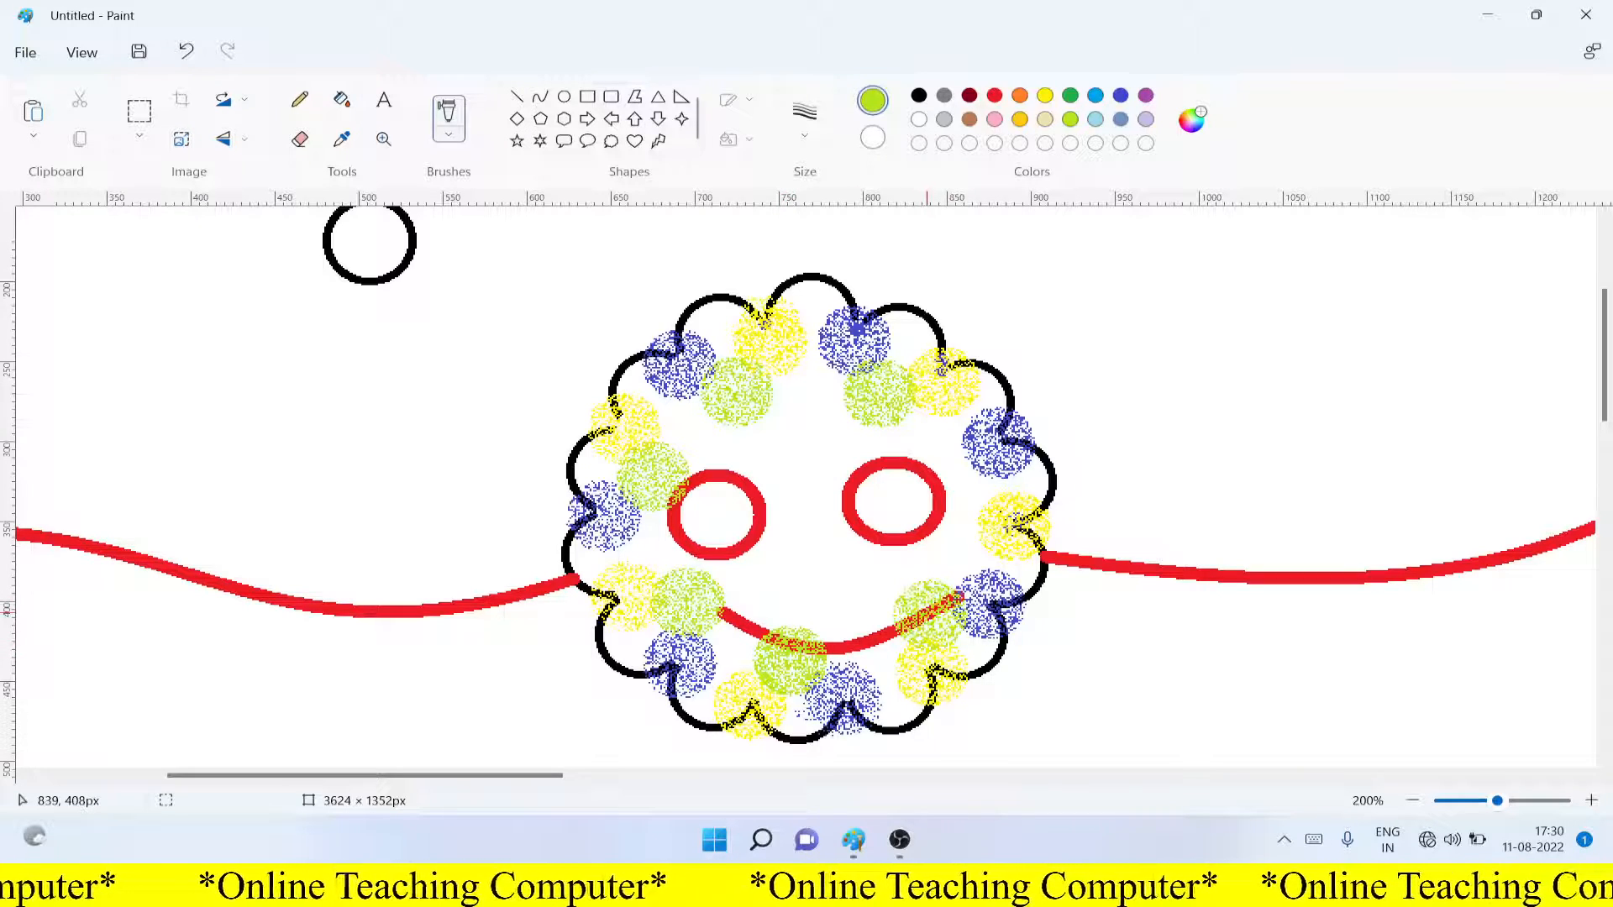
{"action": "left_click_drag", "start_coordinate": [975, 498], "coordinate": [978, 500]}
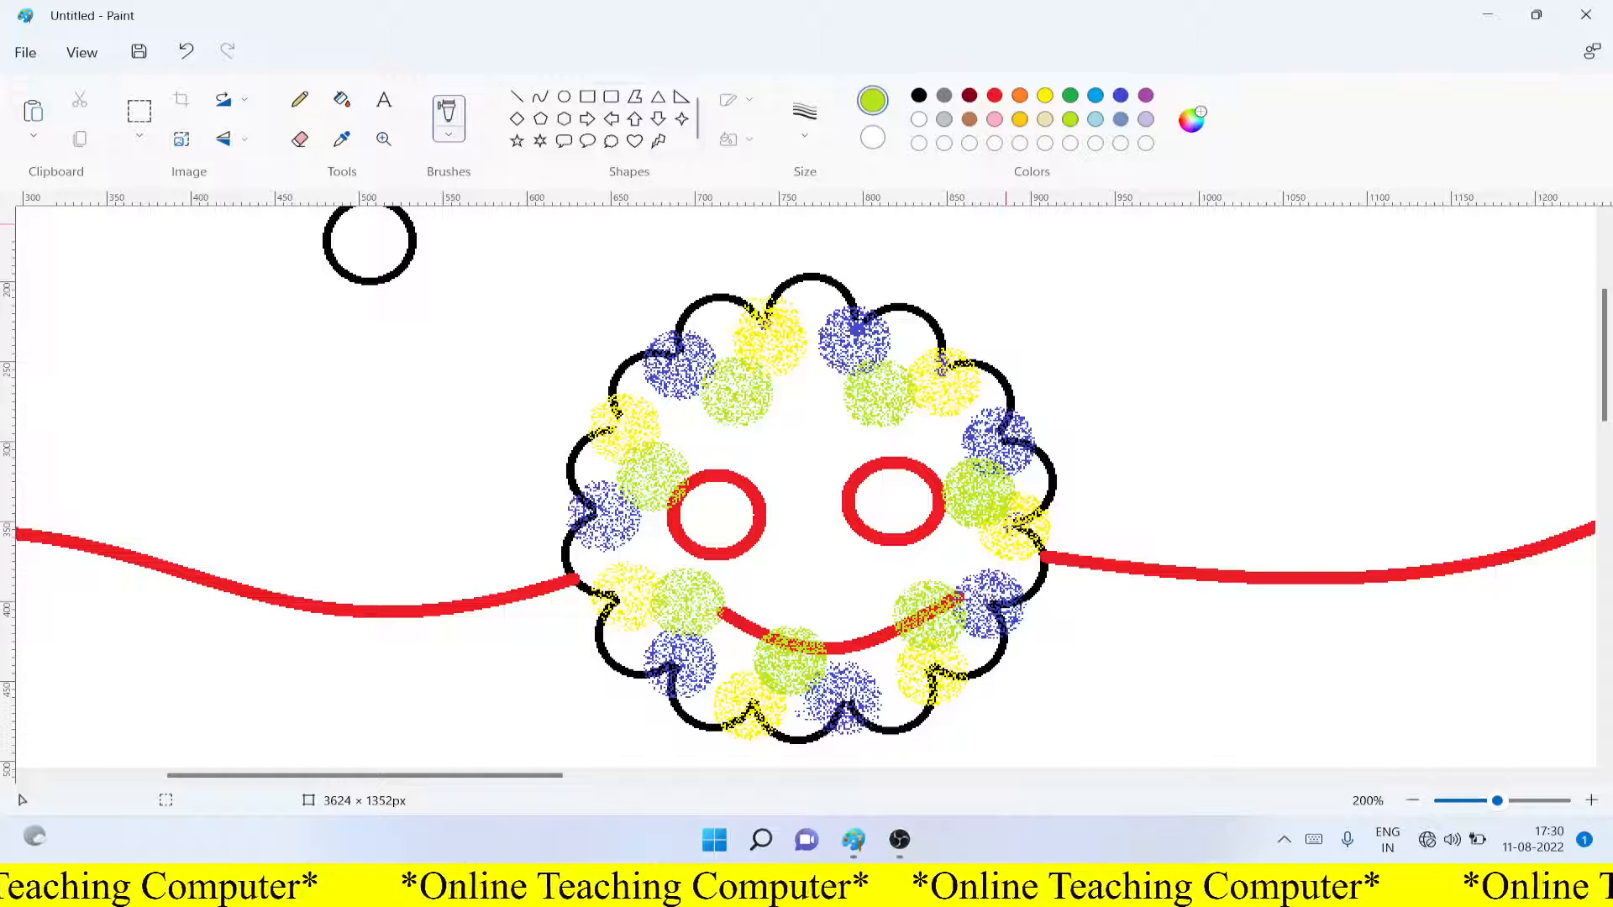
Spray seven orange Airbrush spots in the gaps between the lime spots, around the eyes and along the smile
{"action": "left_click", "coordinate": [995, 95]}
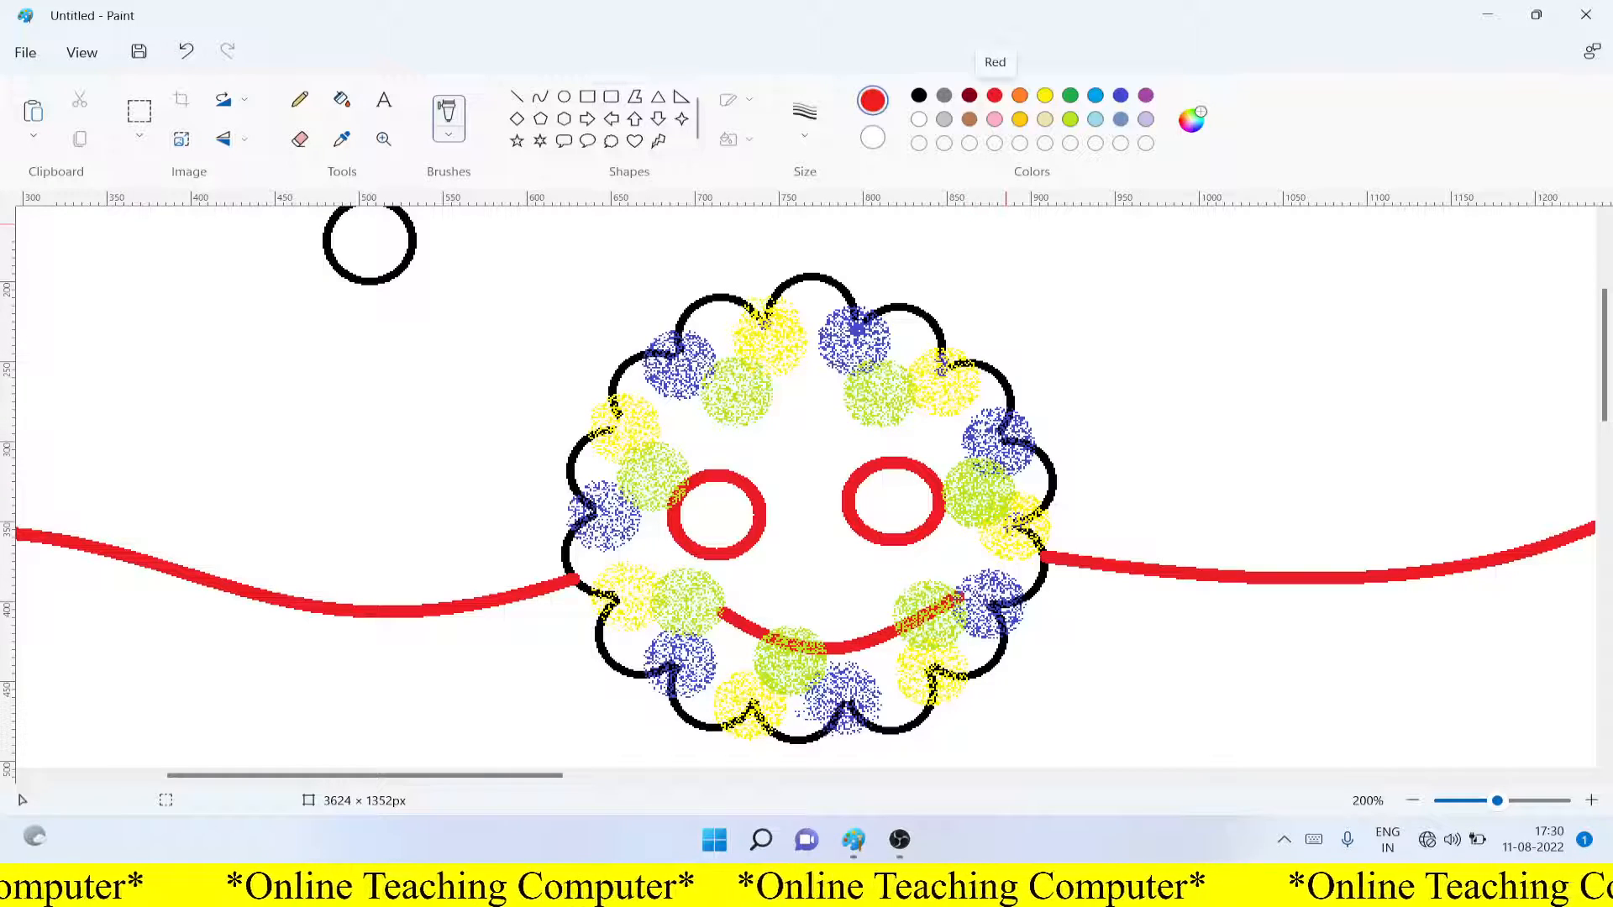
{"action": "left_click", "coordinate": [1020, 95]}
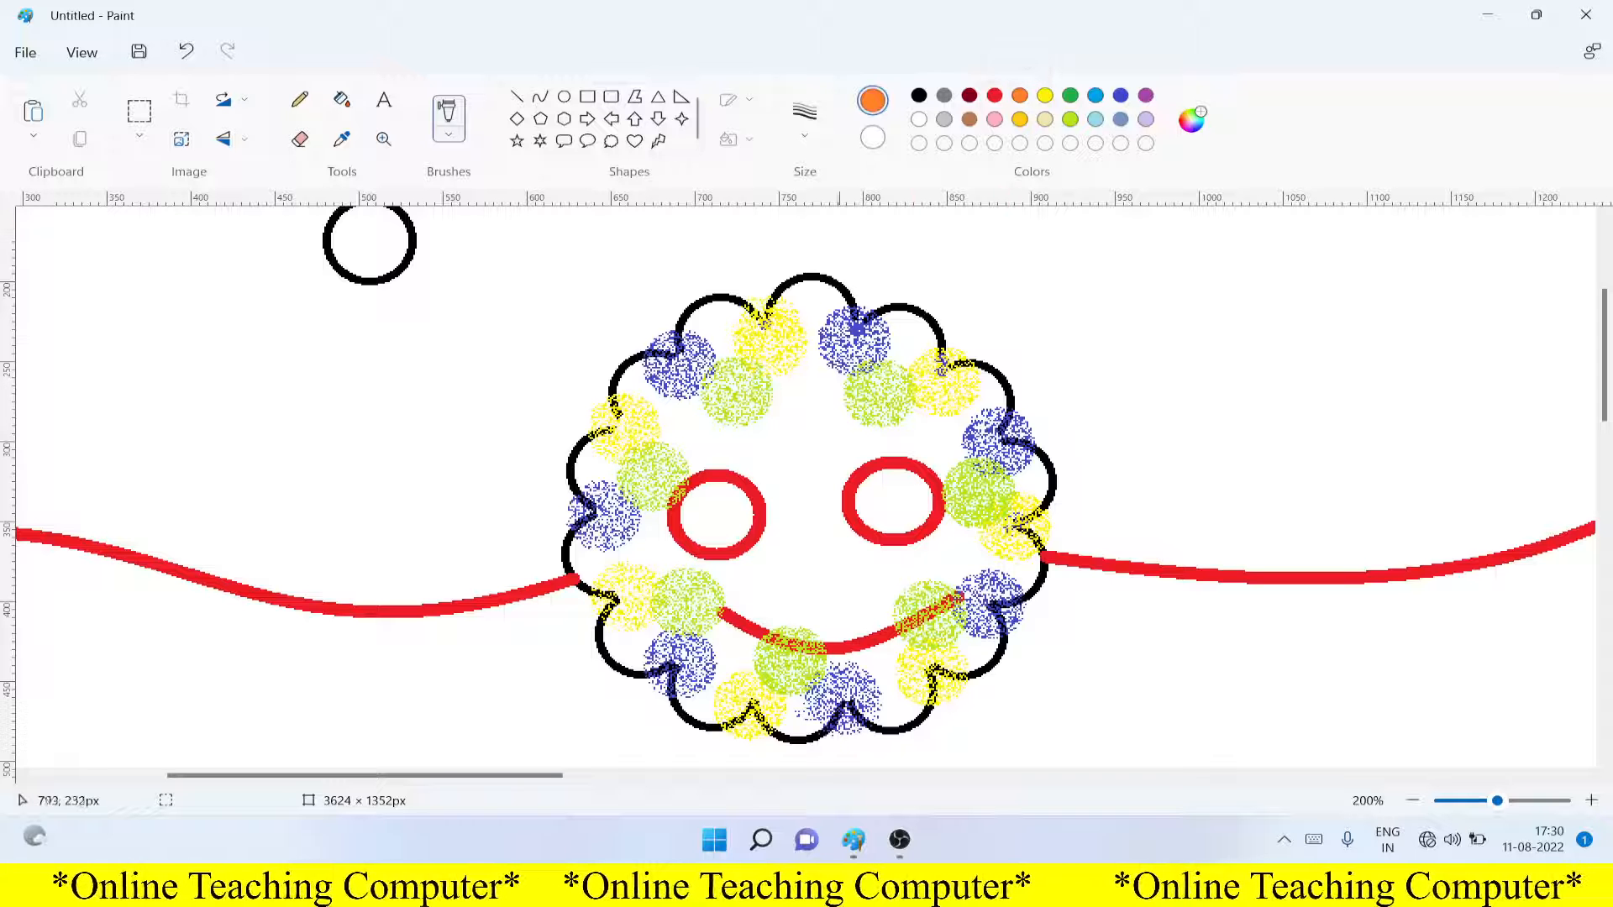
{"action": "left_click", "coordinate": [802, 405]}
{"action": "left_click_drag", "start_coordinate": [805, 407], "coordinate": [796, 401]}
{"action": "left_click_drag", "start_coordinate": [696, 436], "coordinate": [687, 425]}
{"action": "mouse_move", "coordinate": [665, 544]}
{"action": "left_mouse_down"}
{"action": "mouse_move", "coordinate": [648, 536]}
{"action": "mouse_move", "coordinate": [660, 545]}
{"action": "left_mouse_up"}
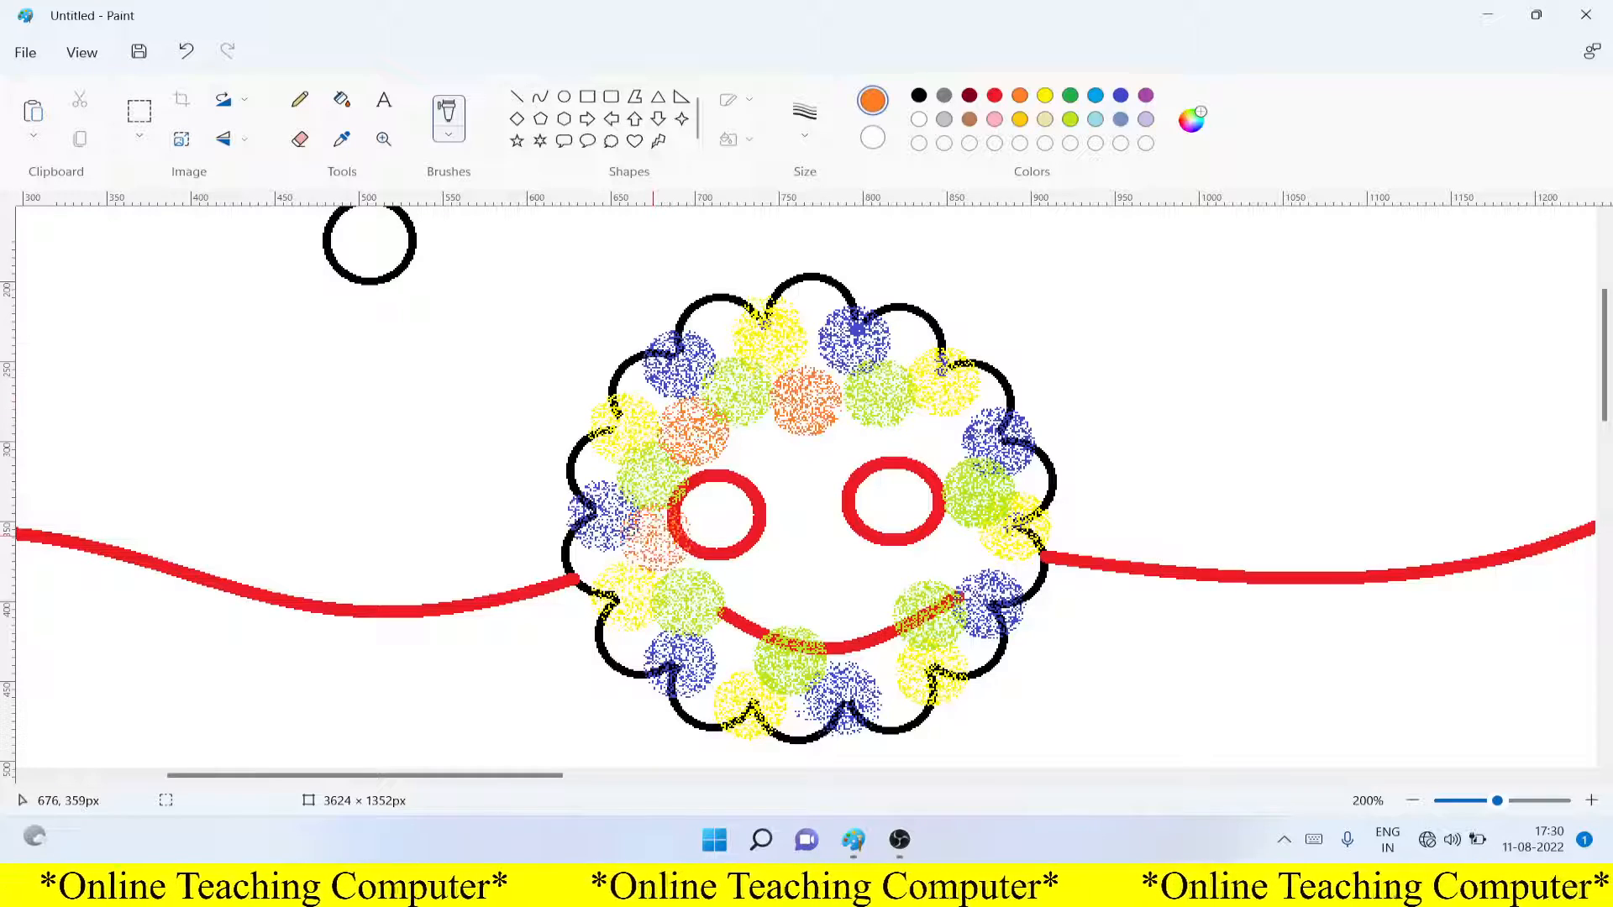
{"action": "mouse_move", "coordinate": [717, 629]}
{"action": "left_mouse_down"}
{"action": "mouse_move", "coordinate": [739, 647]}
{"action": "mouse_move", "coordinate": [709, 634]}
{"action": "mouse_move", "coordinate": [840, 620]}
{"action": "mouse_move", "coordinate": [844, 651]}
{"action": "mouse_move", "coordinate": [870, 660]}
{"action": "mouse_move", "coordinate": [855, 646]}
{"action": "left_mouse_up"}
{"action": "mouse_move", "coordinate": [953, 550]}
{"action": "left_mouse_down"}
{"action": "mouse_move", "coordinate": [937, 546]}
{"action": "mouse_move", "coordinate": [957, 542]}
{"action": "left_mouse_up"}
{"action": "mouse_move", "coordinate": [941, 454]}
{"action": "left_mouse_down"}
{"action": "mouse_move", "coordinate": [911, 424]}
{"action": "mouse_move", "coordinate": [941, 433]}
{"action": "left_mouse_up"}
Fill the inside of both red eyes with dense black Airbrush spots as pupils
{"action": "left_click", "coordinate": [919, 95]}
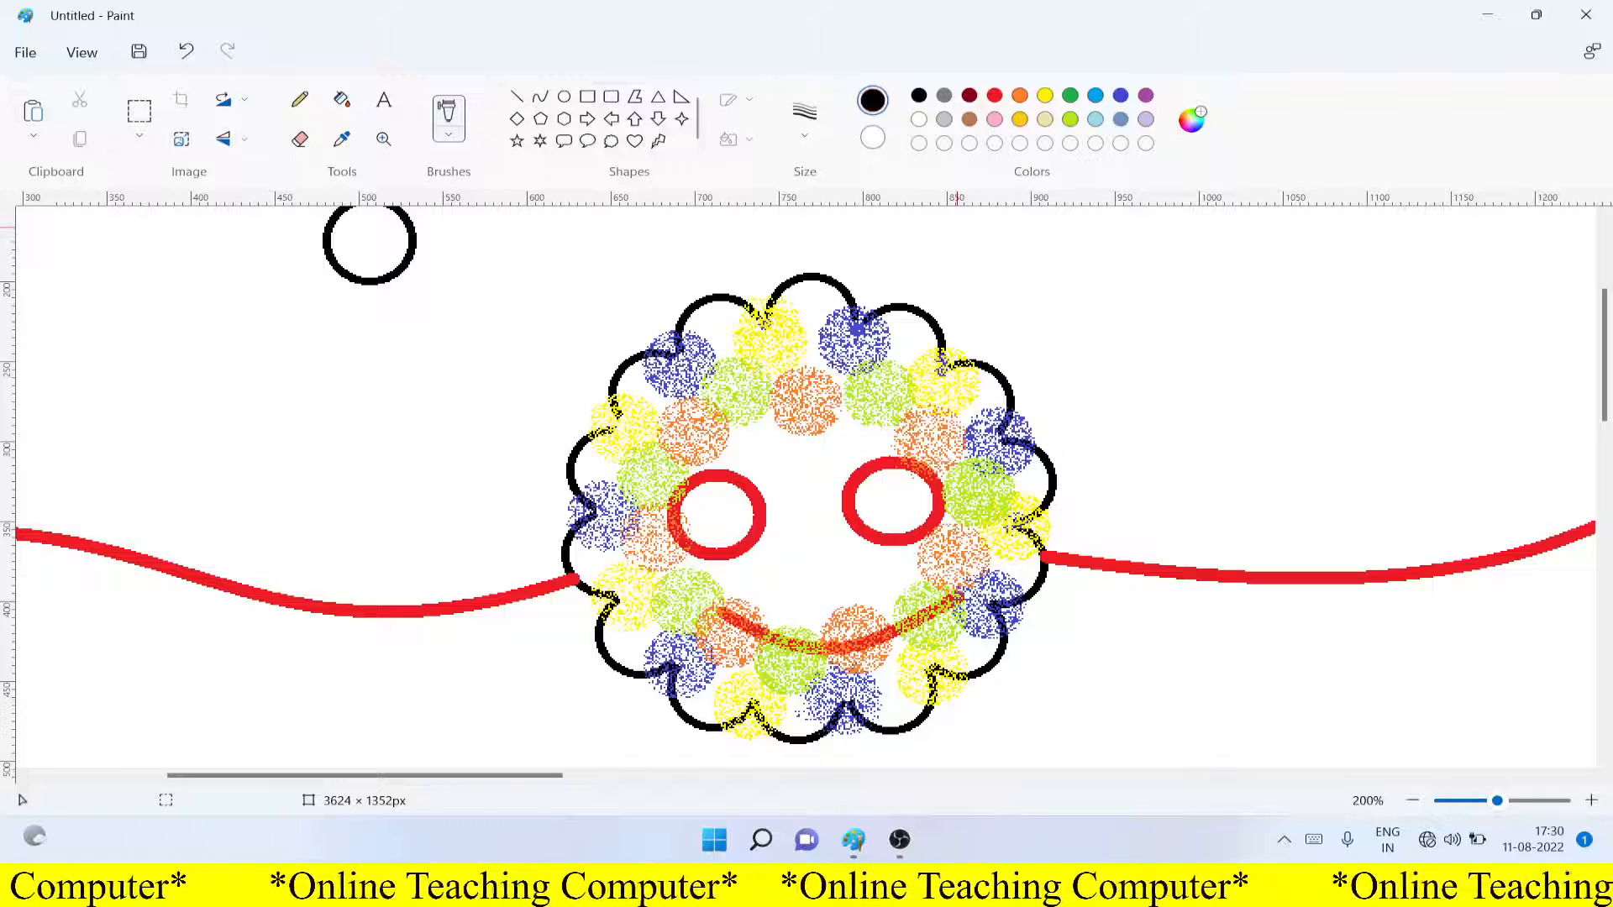
{"action": "mouse_move", "coordinate": [710, 504]}
{"action": "left_mouse_down"}
{"action": "mouse_move", "coordinate": [705, 525]}
{"action": "mouse_move", "coordinate": [718, 516]}
{"action": "left_mouse_up"}
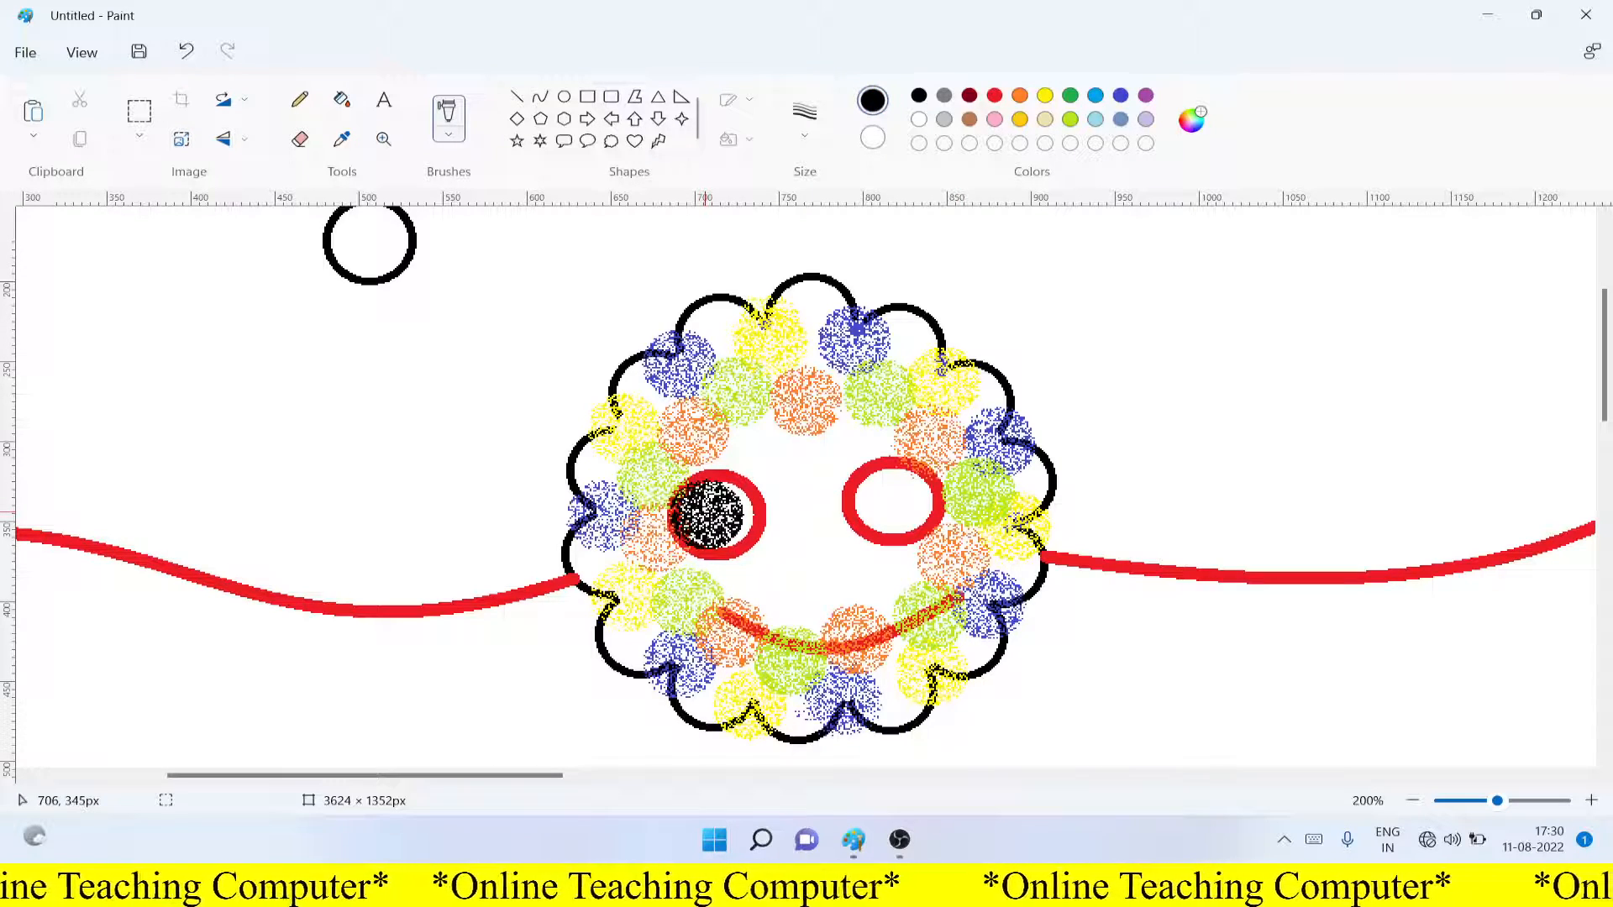
{"action": "mouse_move", "coordinate": [890, 504]}
{"action": "left_mouse_down"}
{"action": "mouse_move", "coordinate": [907, 492]}
{"action": "mouse_move", "coordinate": [899, 507]}
{"action": "mouse_move", "coordinate": [882, 486]}
{"action": "mouse_move", "coordinate": [916, 498]}
{"action": "mouse_move", "coordinate": [898, 491]}
{"action": "left_mouse_up"}
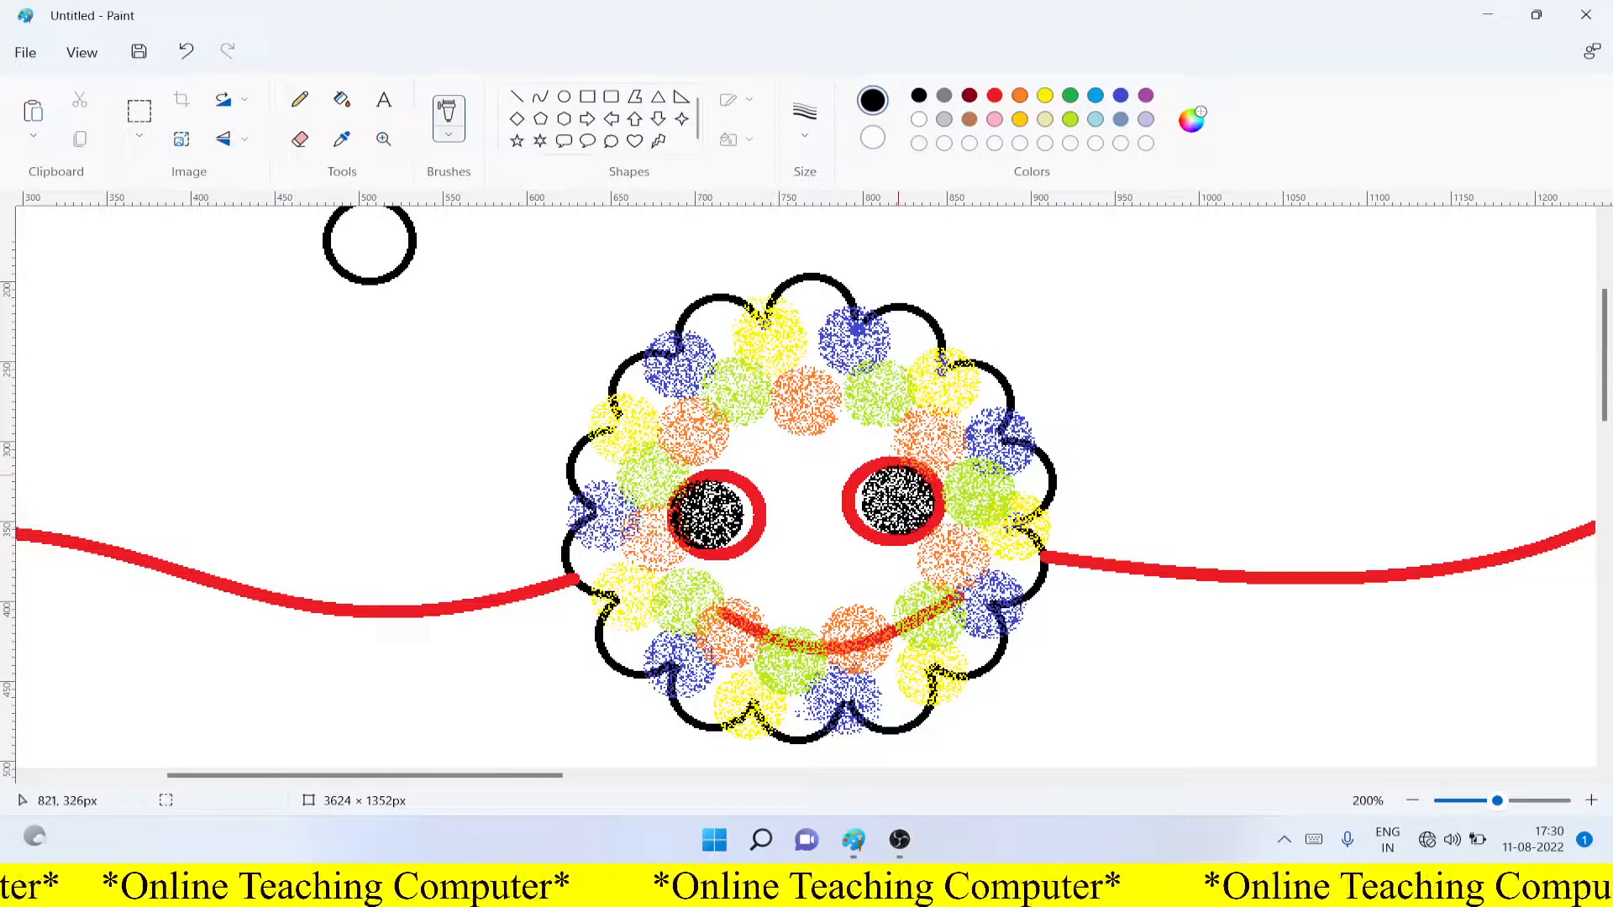
Spray a dark red nose spot above the smile and two purple spots above it between the eyes
{"action": "left_click", "coordinate": [970, 95]}
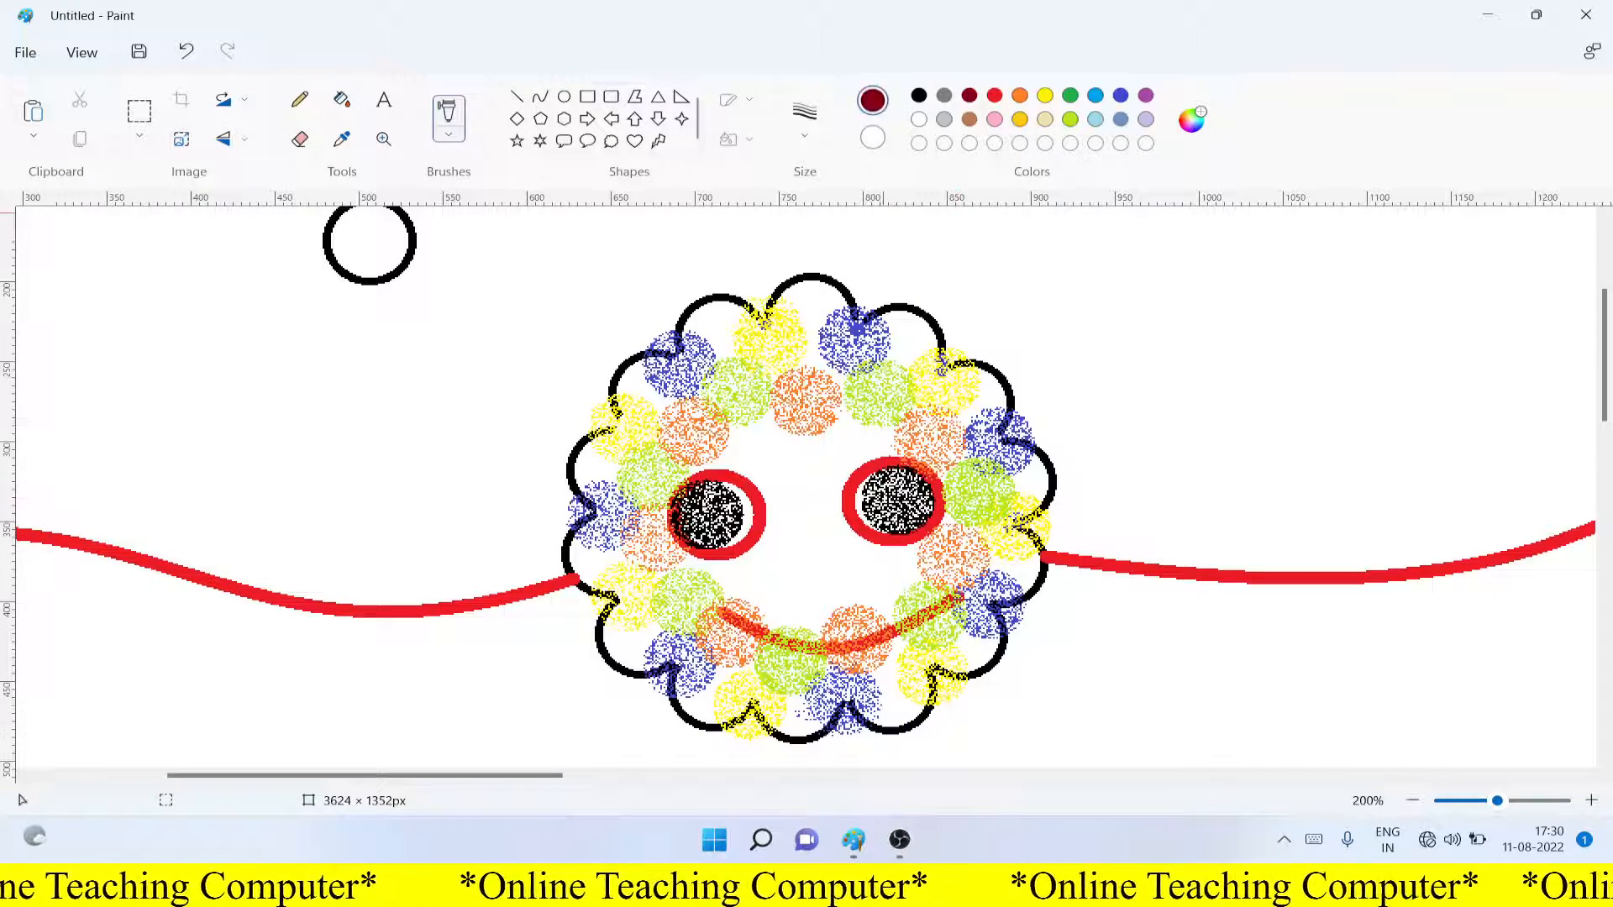
{"action": "left_click_drag", "start_coordinate": [805, 571], "coordinate": [810, 598]}
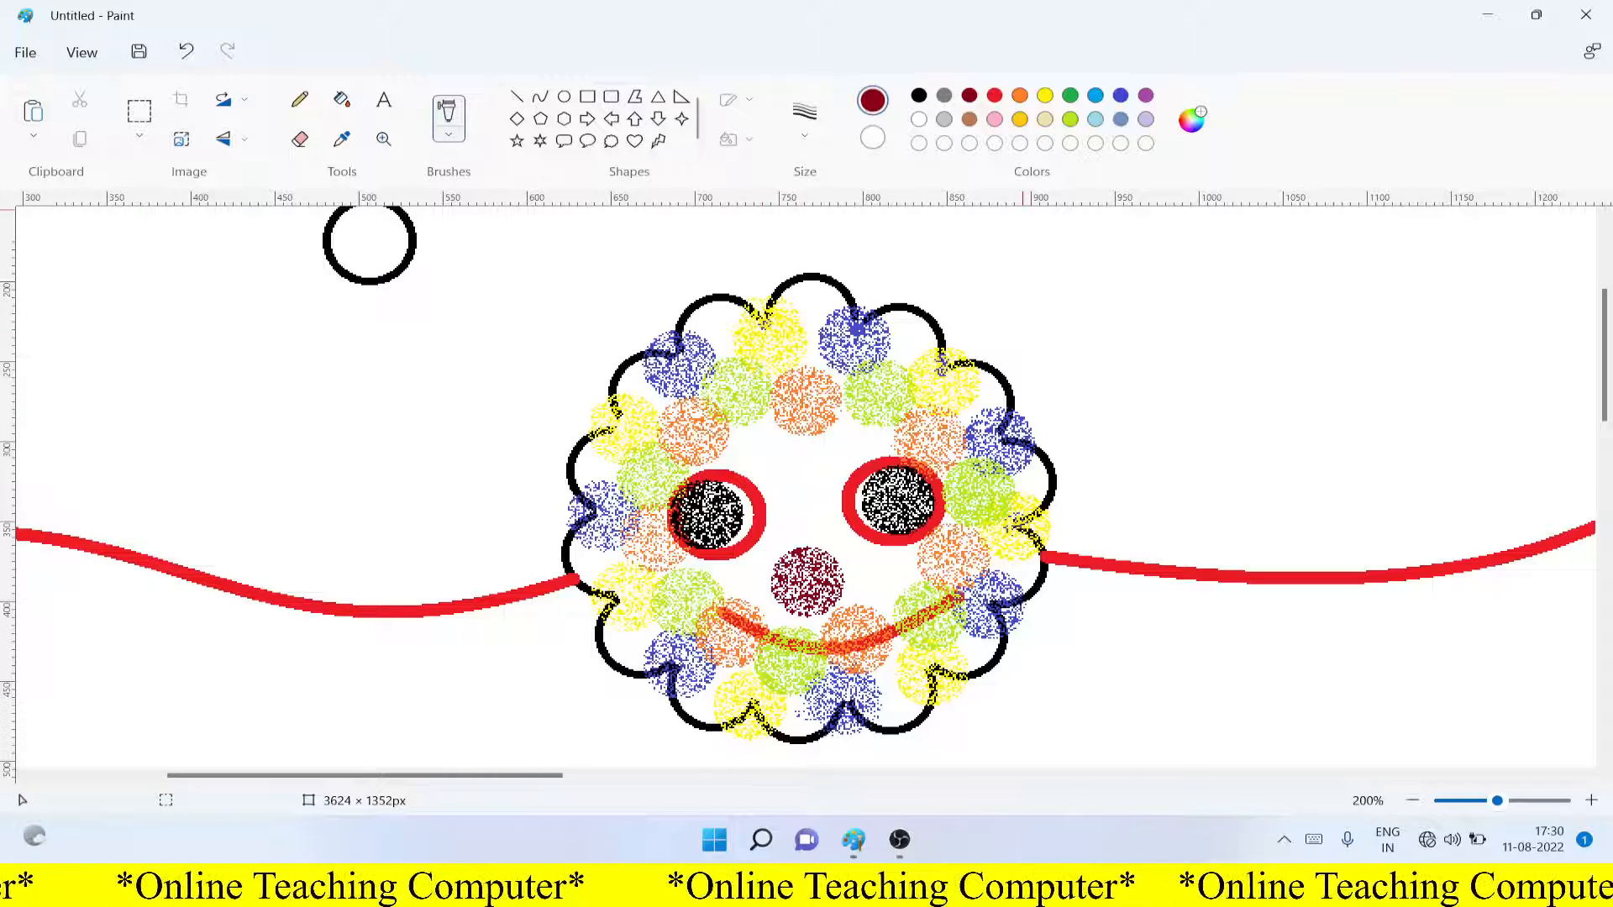
{"action": "left_click", "coordinate": [1146, 95]}
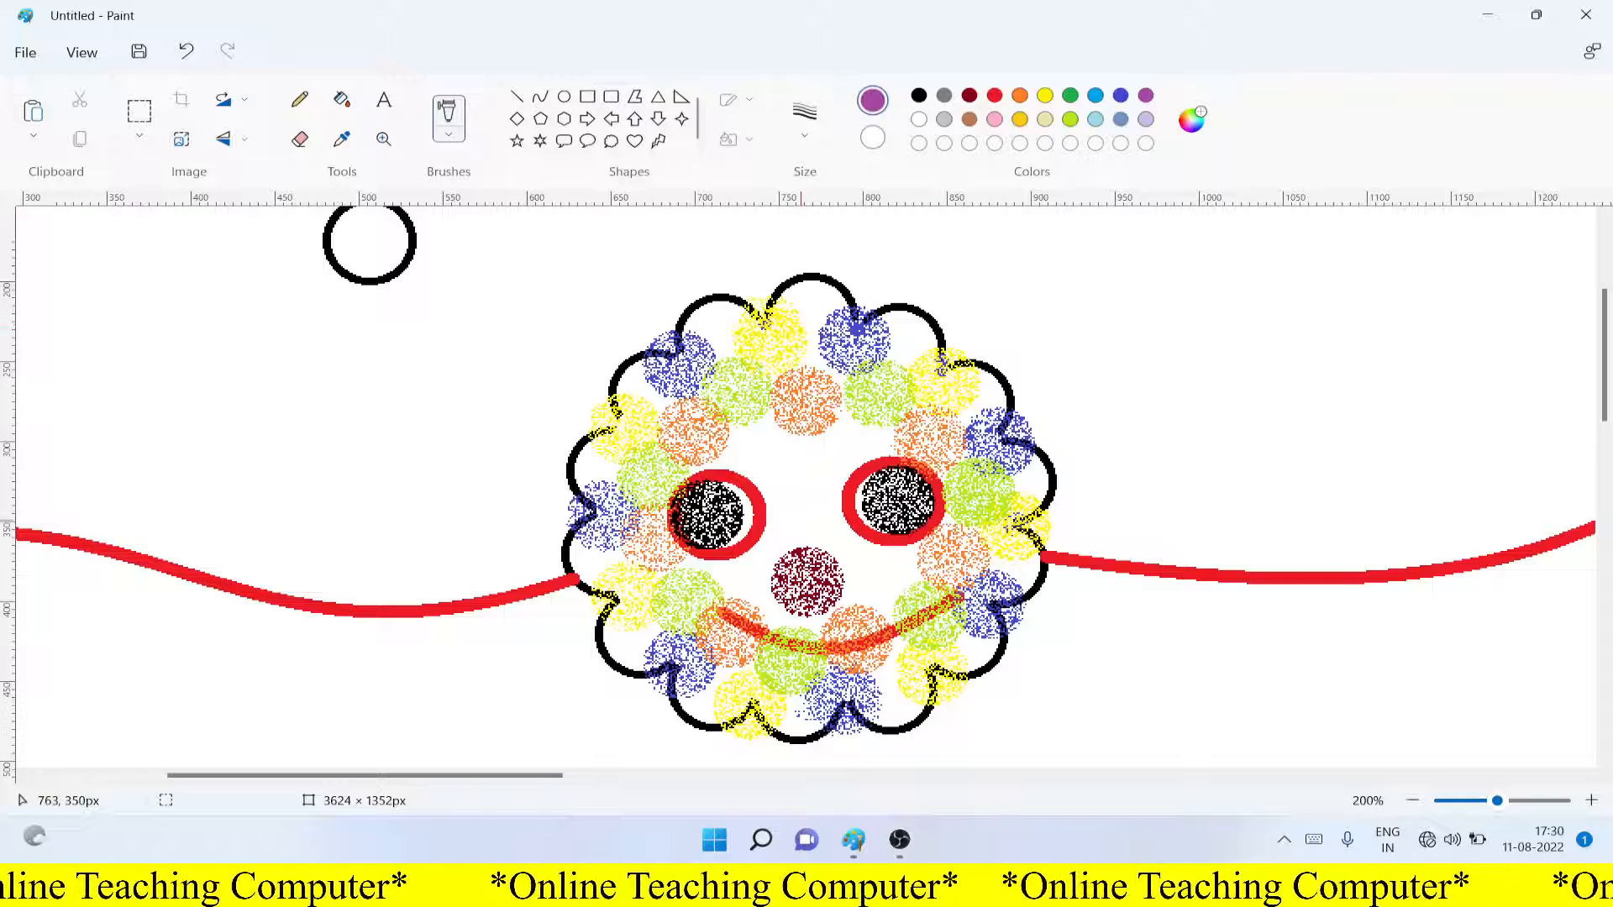
{"action": "mouse_move", "coordinate": [794, 504]}
{"action": "left_mouse_down"}
{"action": "mouse_move", "coordinate": [832, 529]}
{"action": "mouse_move", "coordinate": [783, 518]}
{"action": "mouse_move", "coordinate": [793, 460]}
{"action": "mouse_move", "coordinate": [831, 472]}
{"action": "left_mouse_up"}
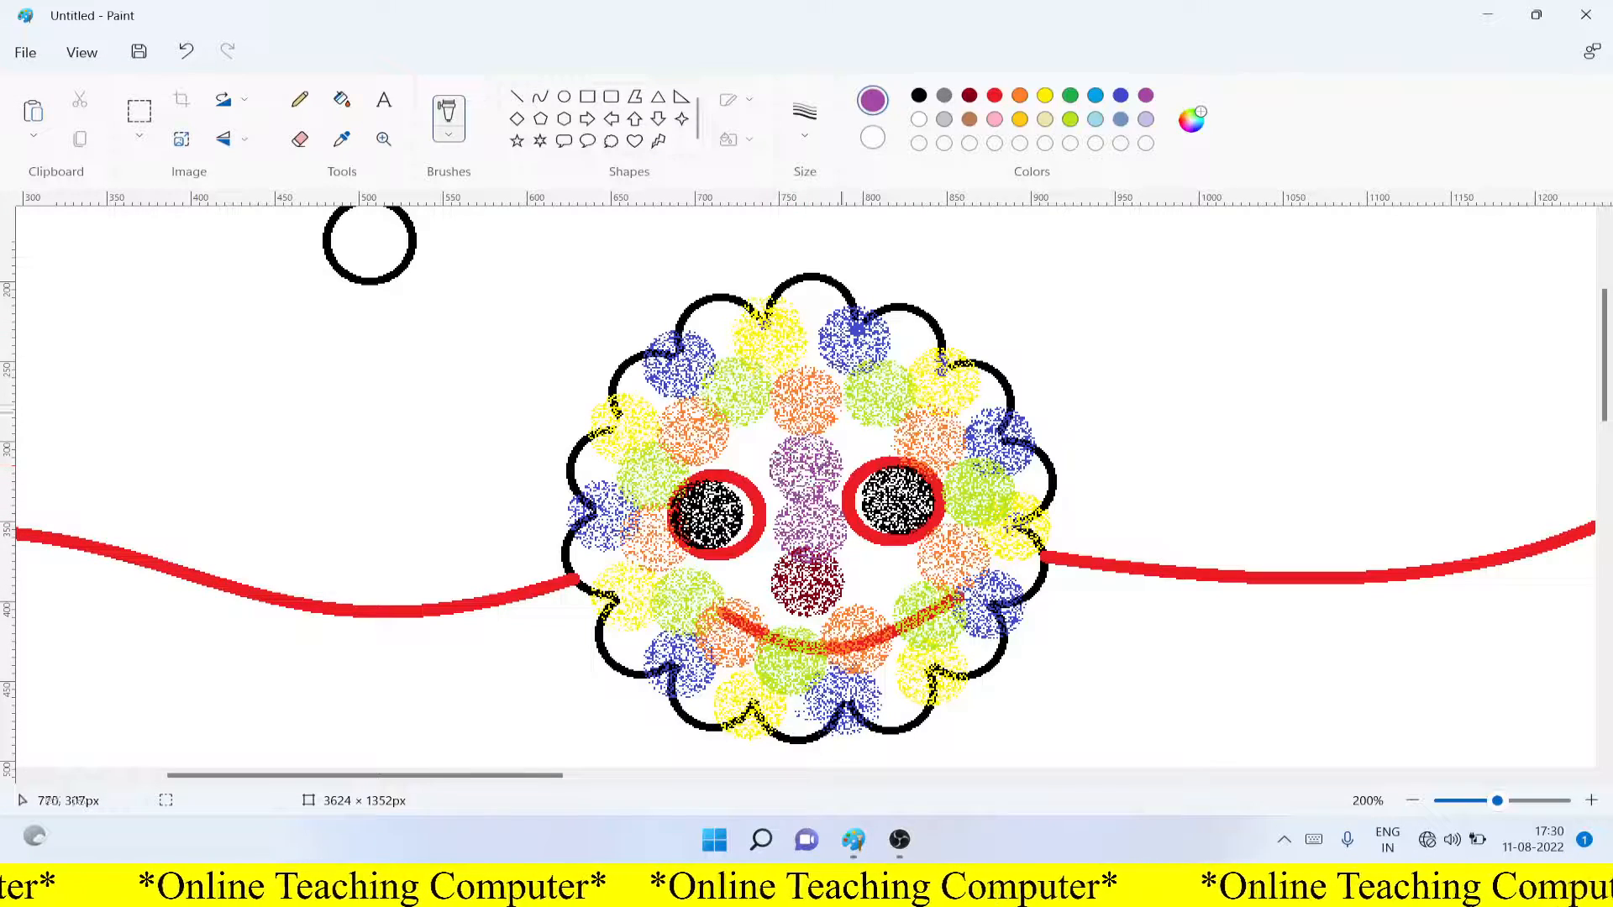
Spray light turquoise Airbrush spots in the white gaps above the eyes and on both sides of the nose
{"action": "left_click", "coordinate": [1121, 118]}
{"action": "left_click", "coordinate": [1095, 118]}
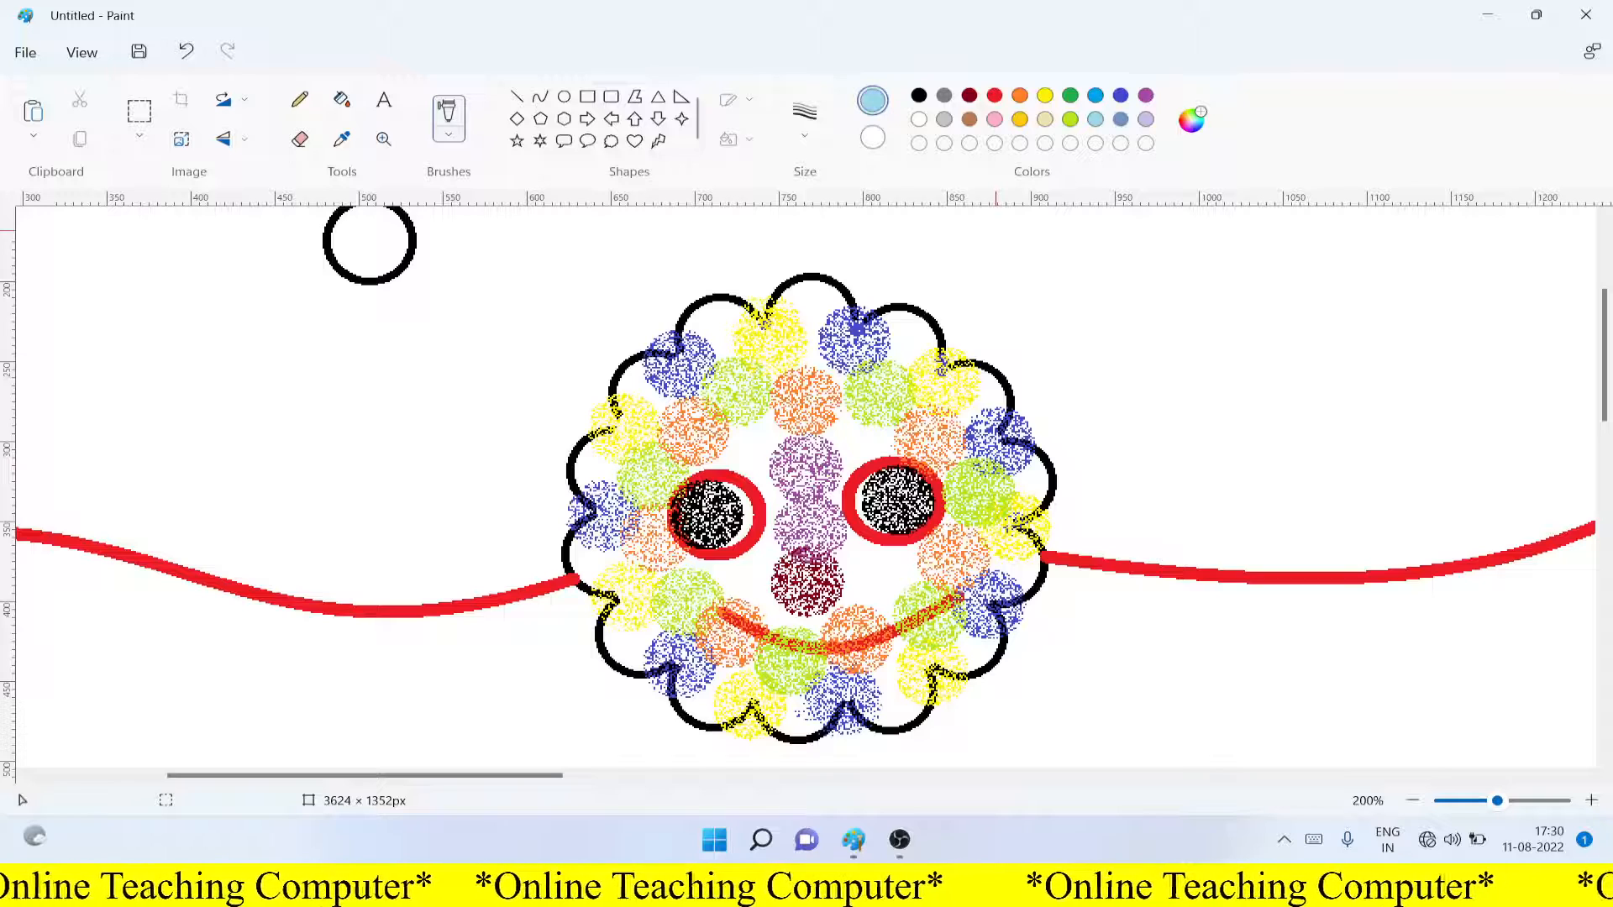
{"action": "left_click_drag", "start_coordinate": [868, 453], "coordinate": [874, 463]}
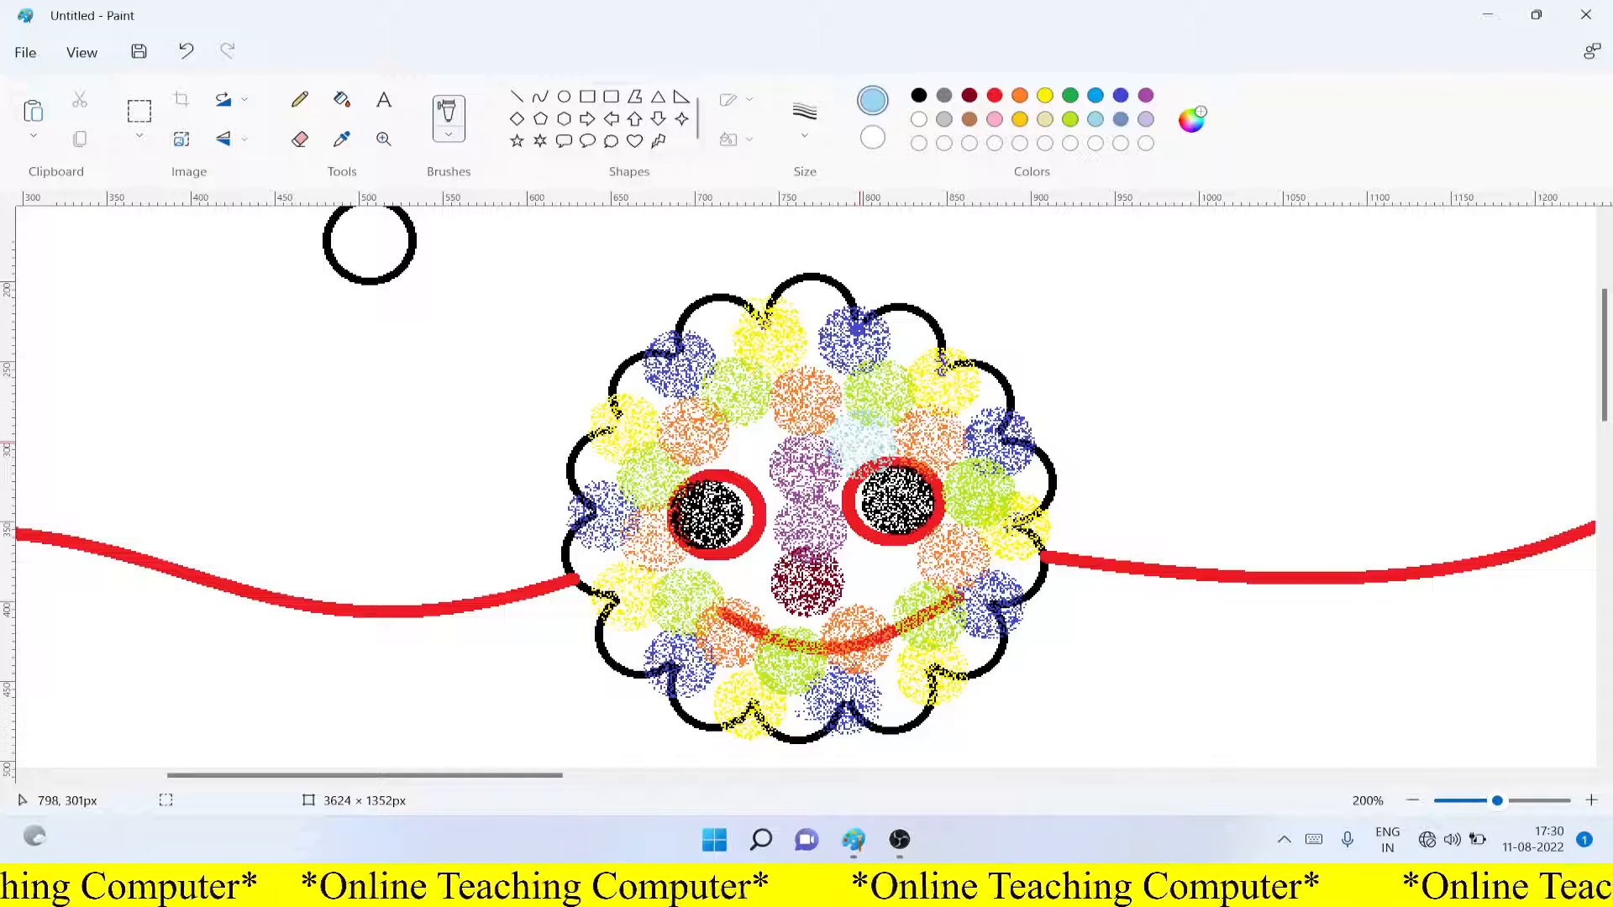
{"action": "left_click_drag", "start_coordinate": [762, 468], "coordinate": [743, 477]}
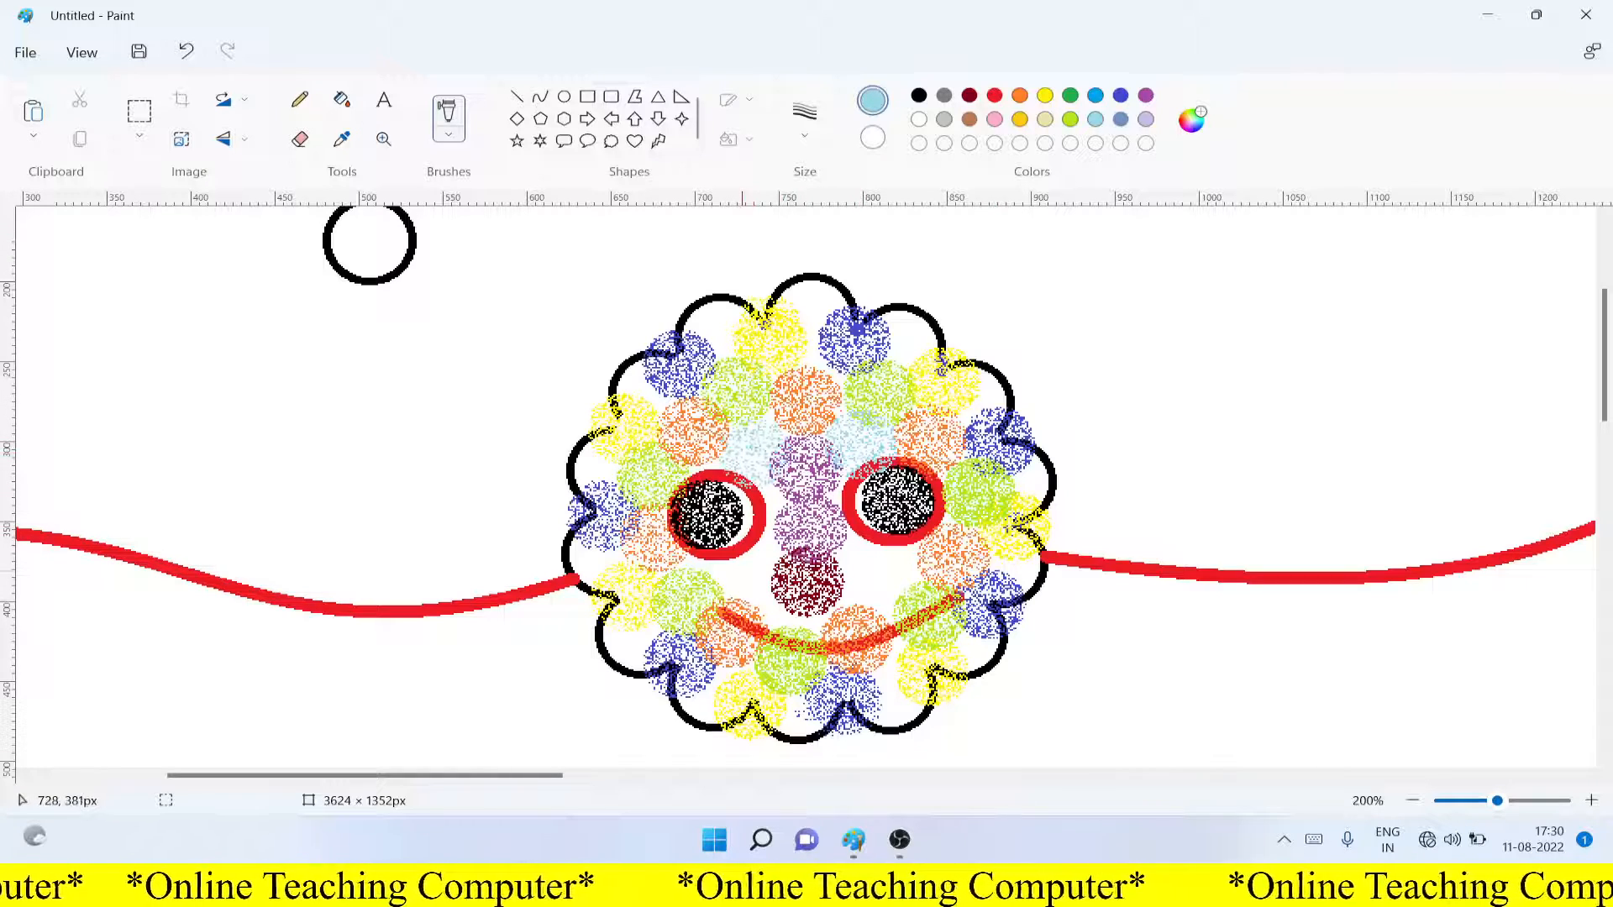
{"action": "left_click_drag", "start_coordinate": [756, 559], "coordinate": [759, 597]}
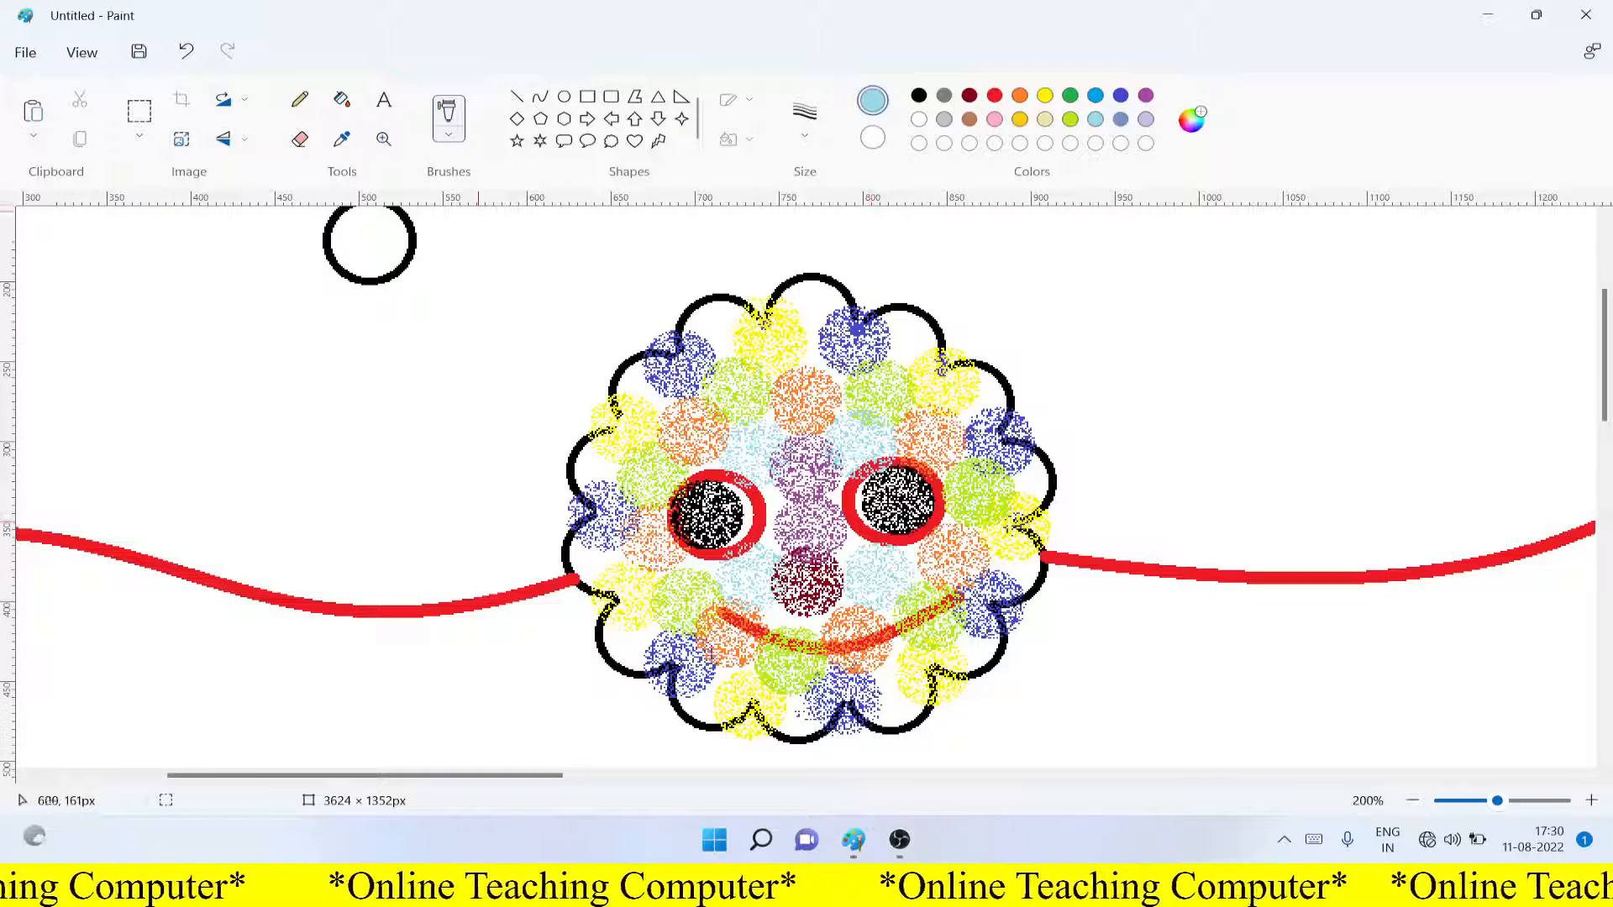
Select an area about 121 × 160 px around the stray black circle to the upper left of the face and delete it
{"action": "left_click", "coordinate": [139, 111]}
{"action": "left_click_drag", "start_coordinate": [453, 359], "coordinate": [250, 206]}
{"action": "key", "text": "Delete"}
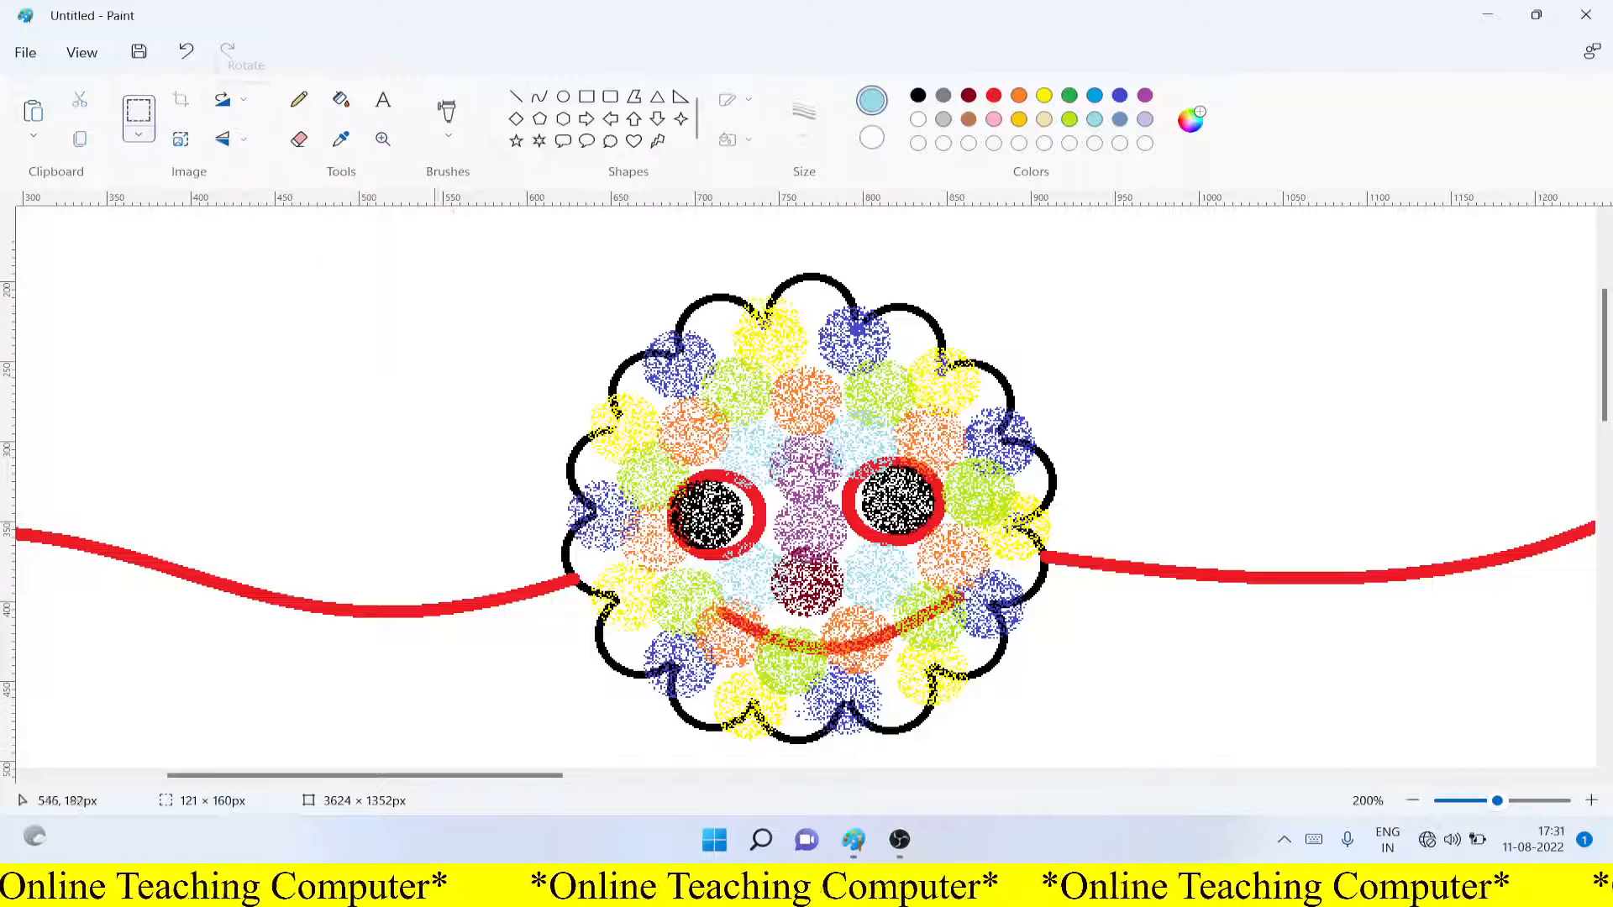
{"action": "scroll", "coordinate": [507, 462], "scroll_direction": "down", "scroll_amount": 3}
{"action": "scroll", "coordinate": [507, 462], "scroll_direction": "up", "scroll_amount": 3}
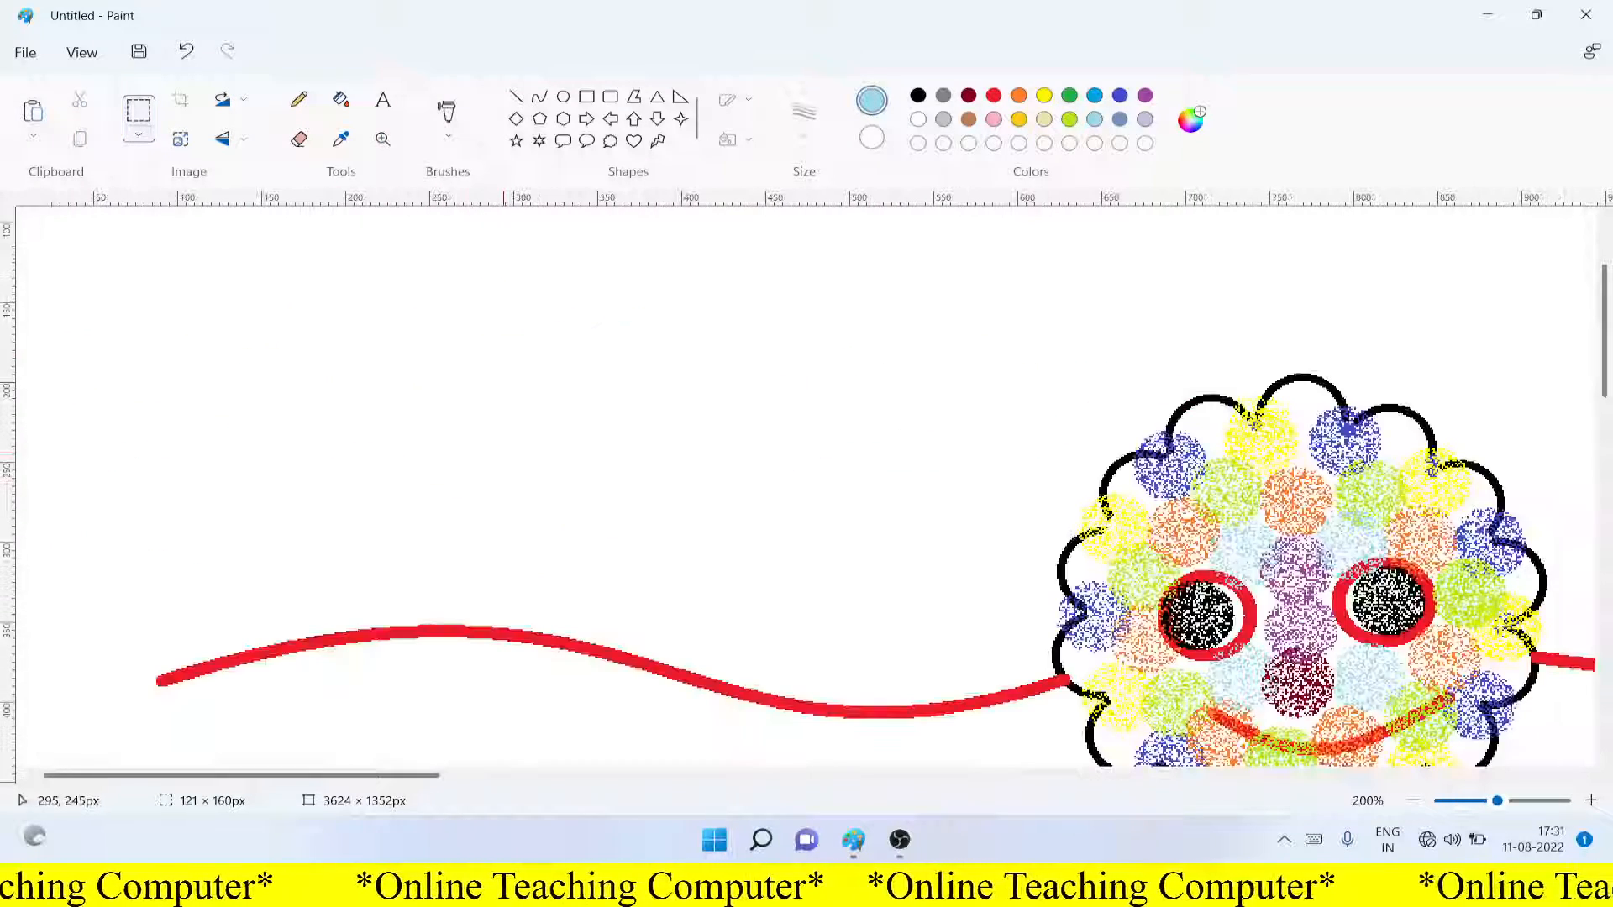
{"action": "scroll", "coordinate": [507, 462], "scroll_direction": "down", "scroll_amount": 1}
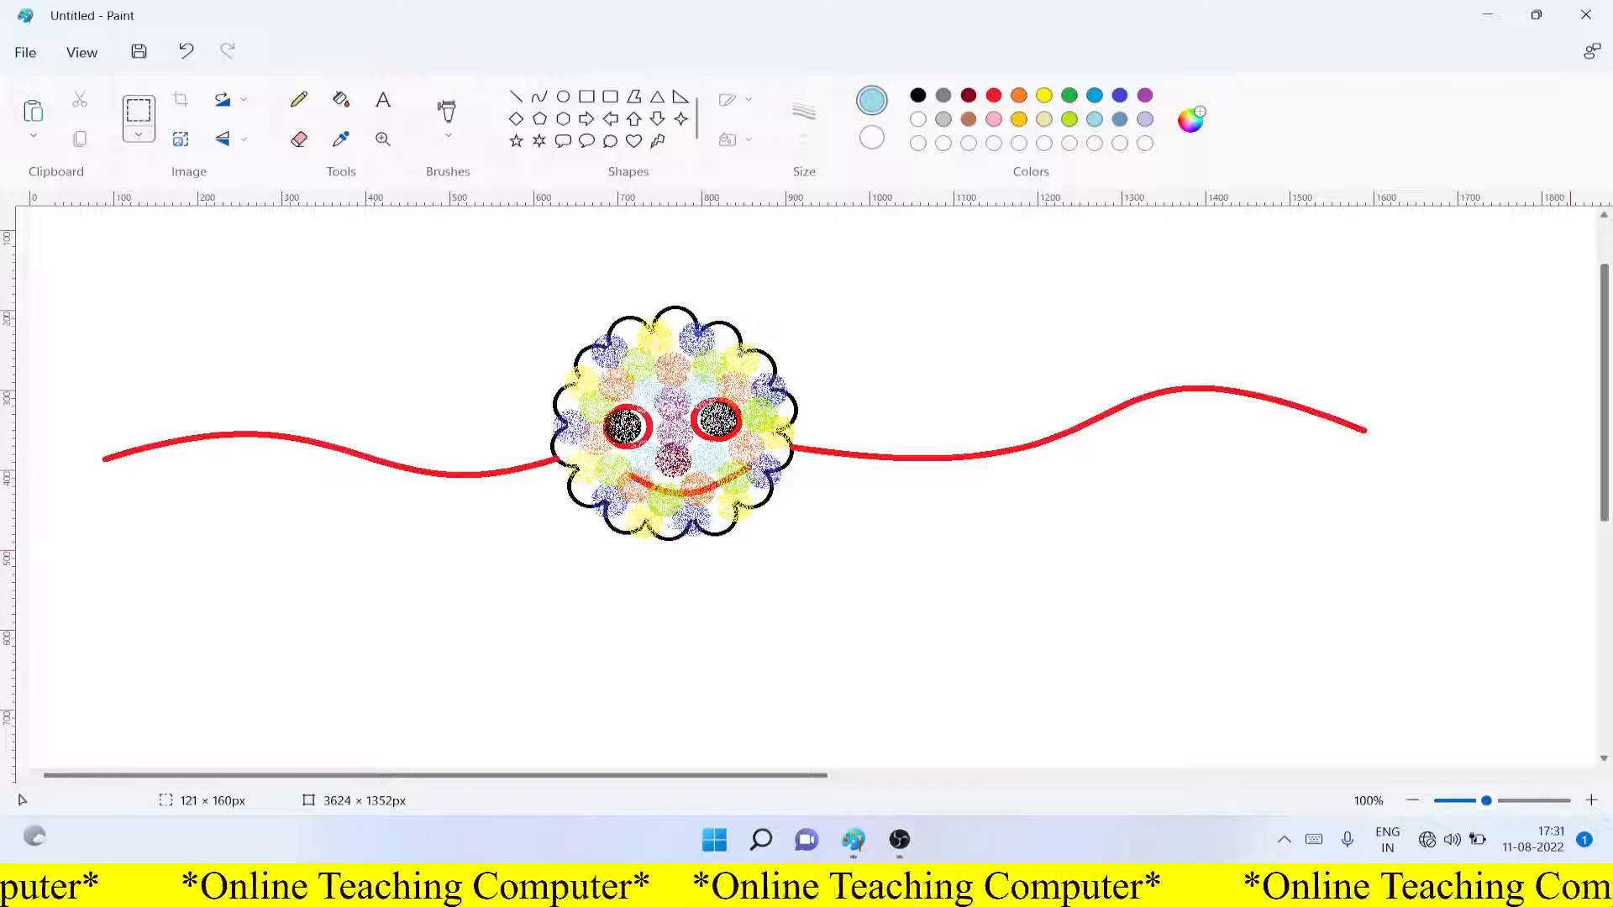